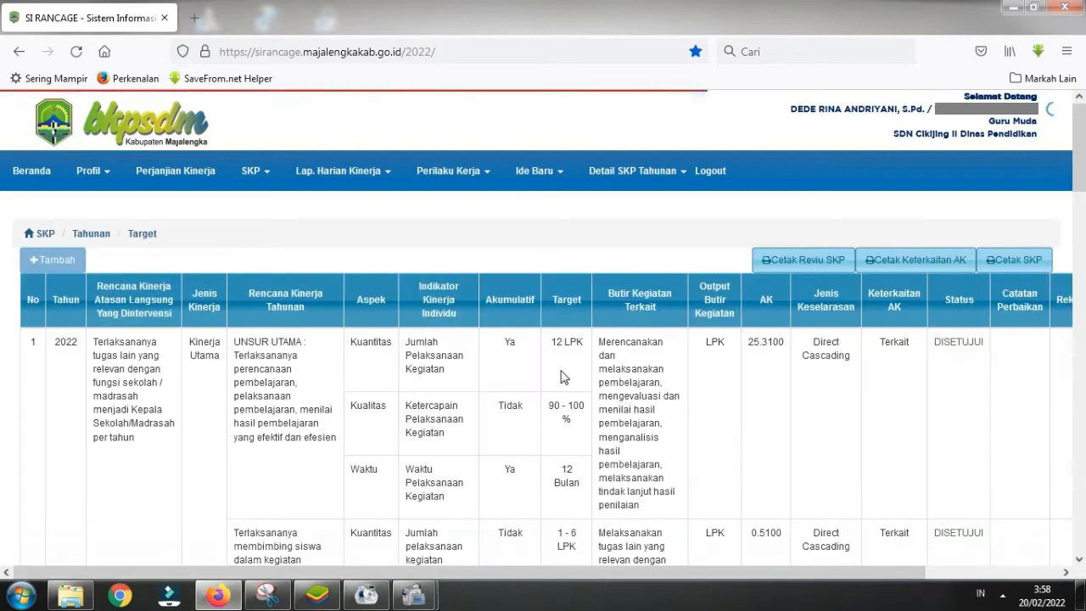
Review the 2022 annual SKP target table, checking each performance plan's aspects, indicators, targets, related activities and approval status.
scroll(497, 347, "down", 2)
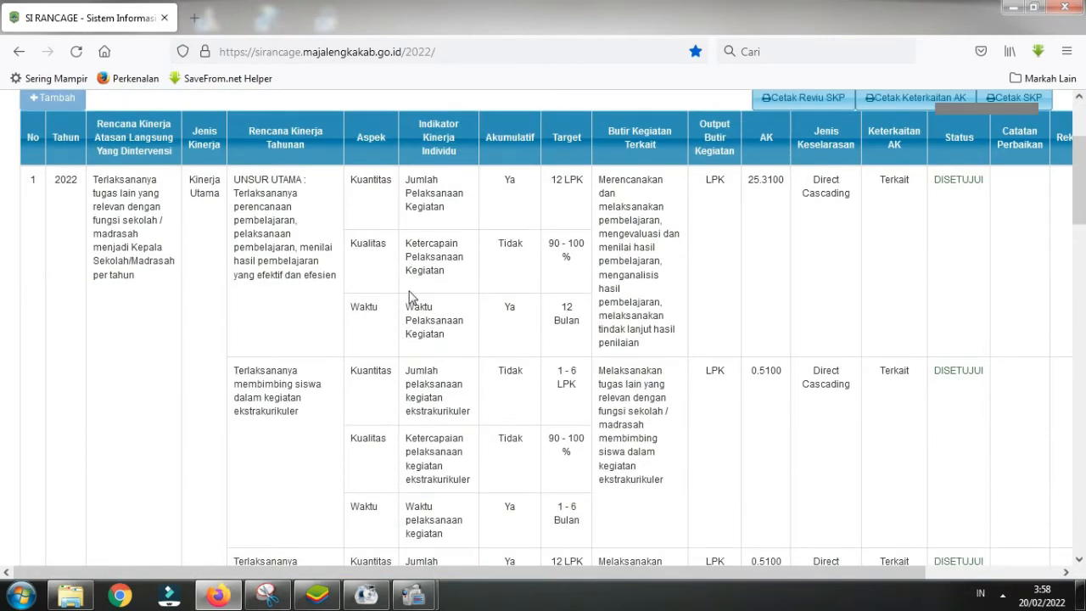
scroll(429, 287, "down", 2)
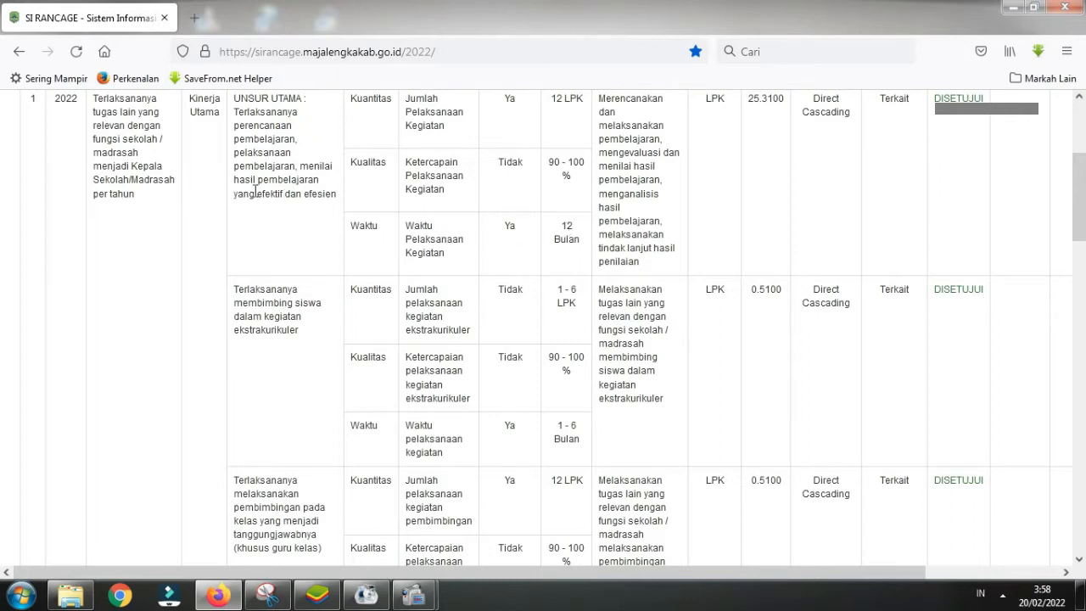
scroll(556, 244, "down", 2)
scroll(543, 243, "up", 2)
scroll(536, 243, "up", 2)
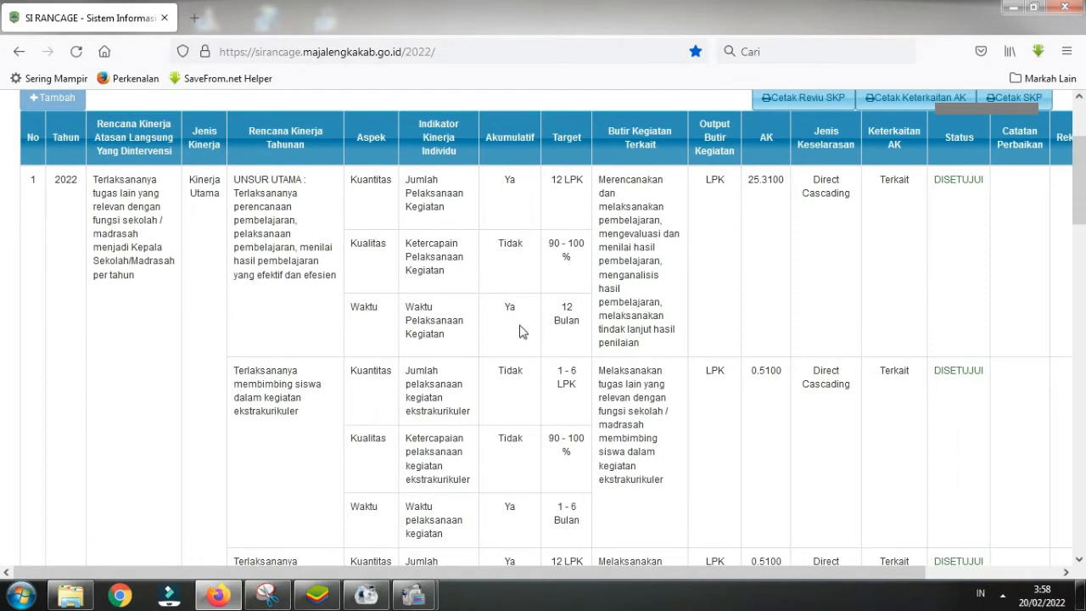
scroll(544, 319, "down", 2)
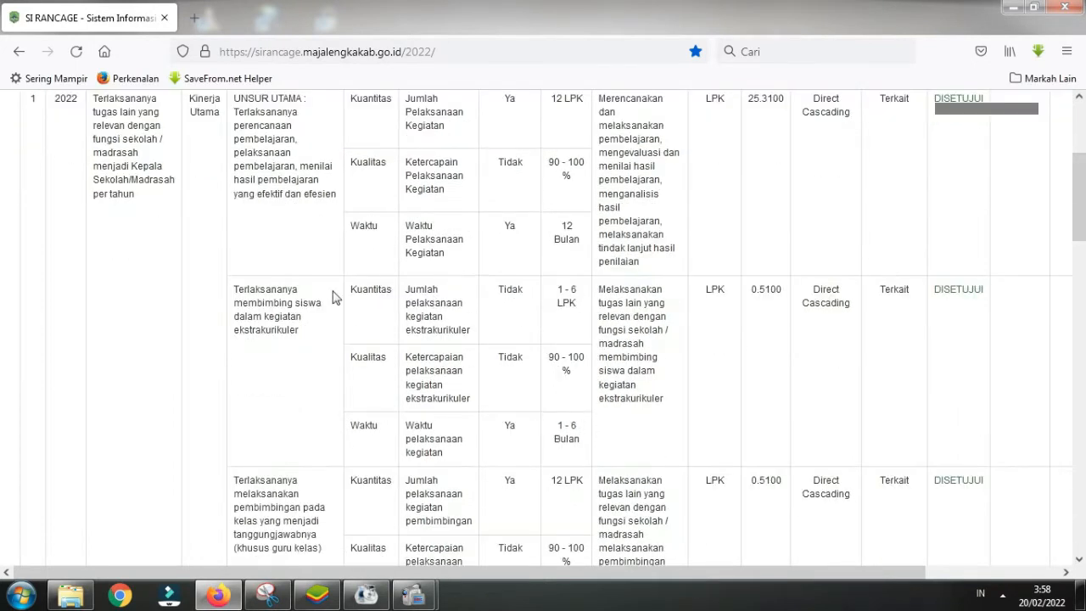
scroll(549, 303, "down", 2)
scroll(543, 309, "down", 6)
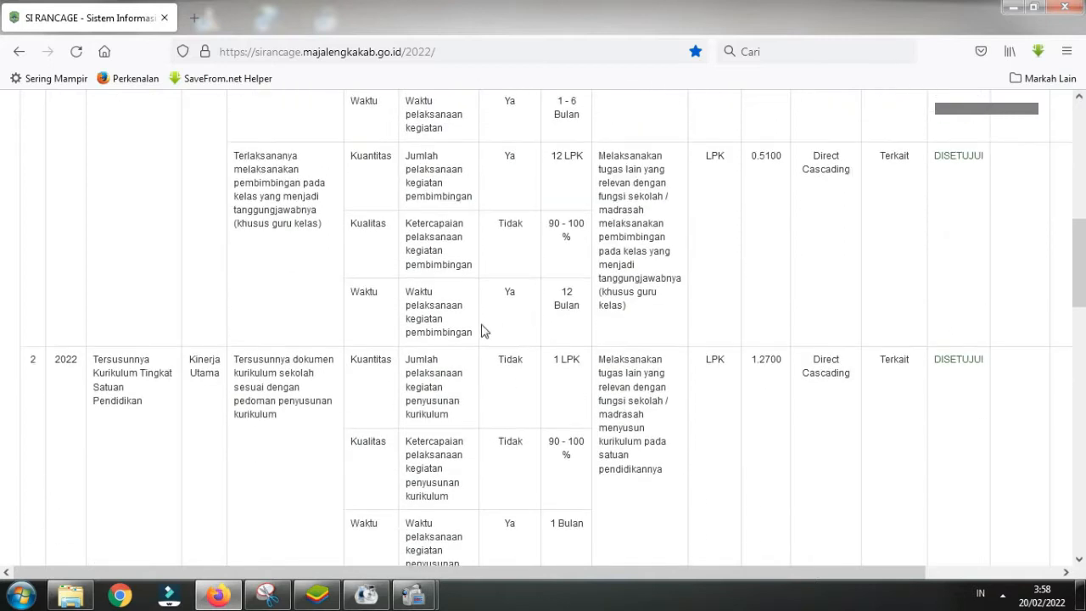
scroll(488, 385, "down", 6)
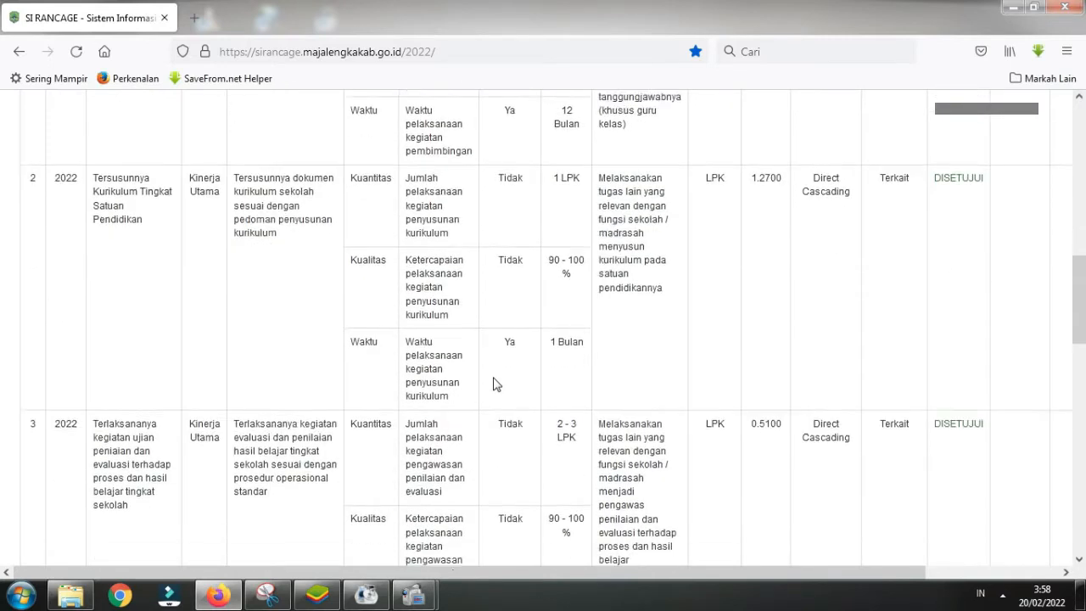
scroll(496, 385, "down", 8)
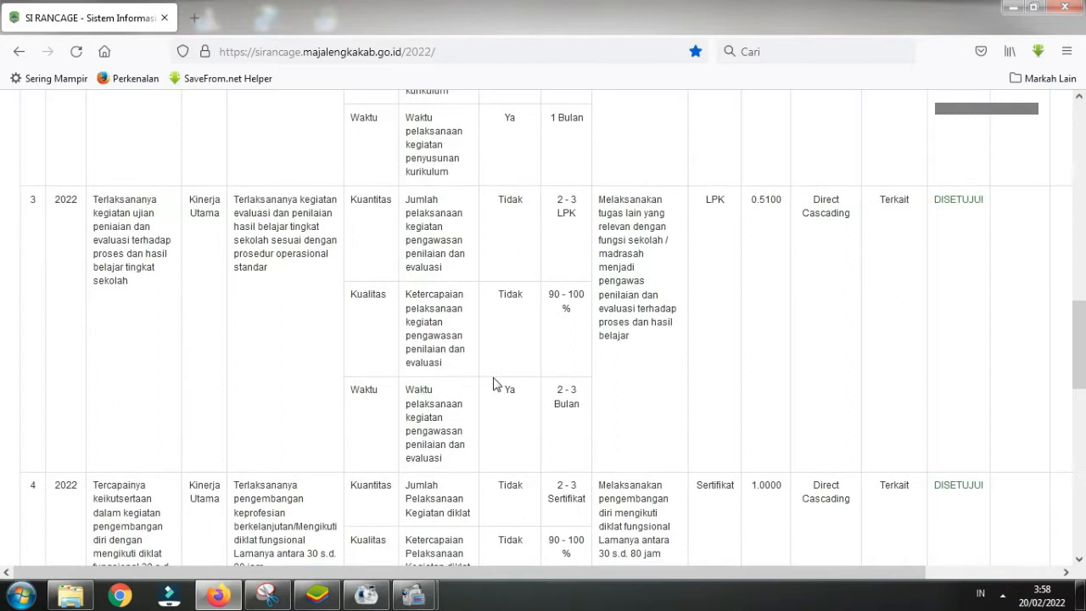
scroll(496, 385, "down", 6)
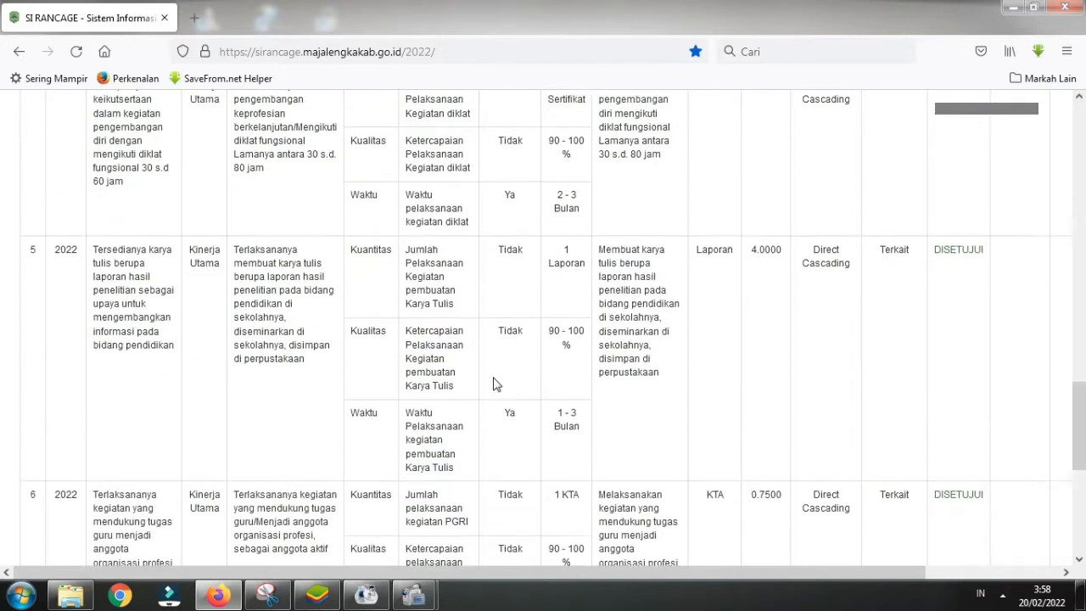
scroll(497, 384, "down", 6)
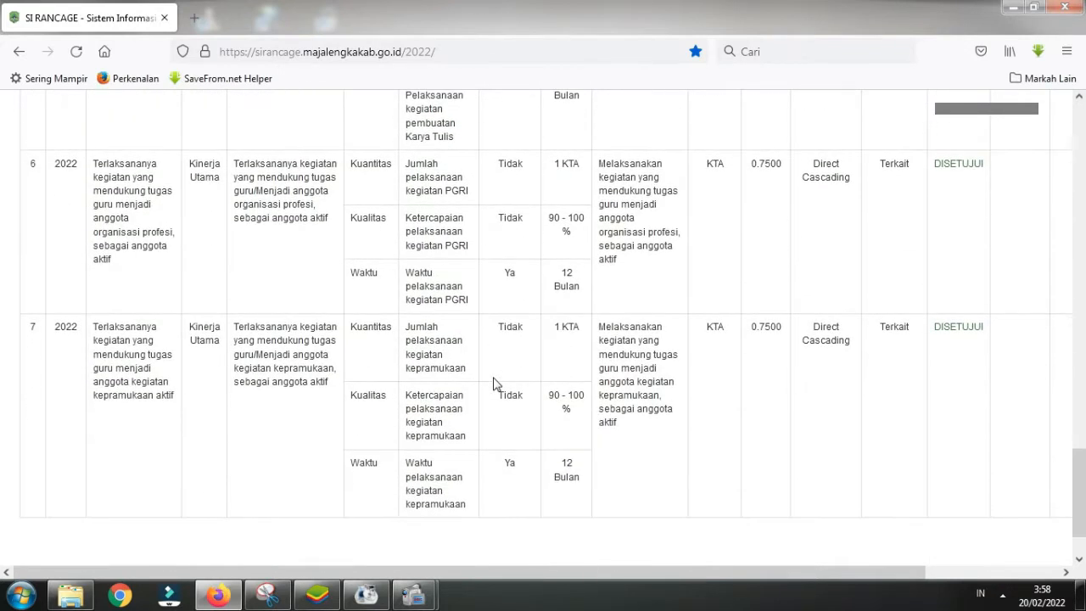
scroll(497, 384, "up", 2)
scroll(496, 384, "down", 2)
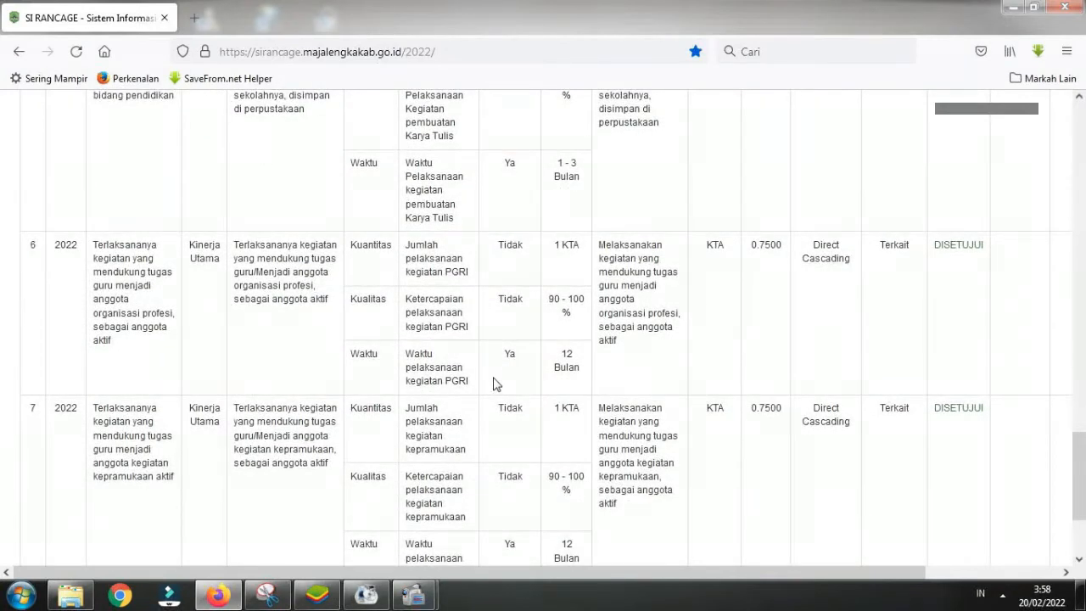
scroll(567, 425, "down", 2)
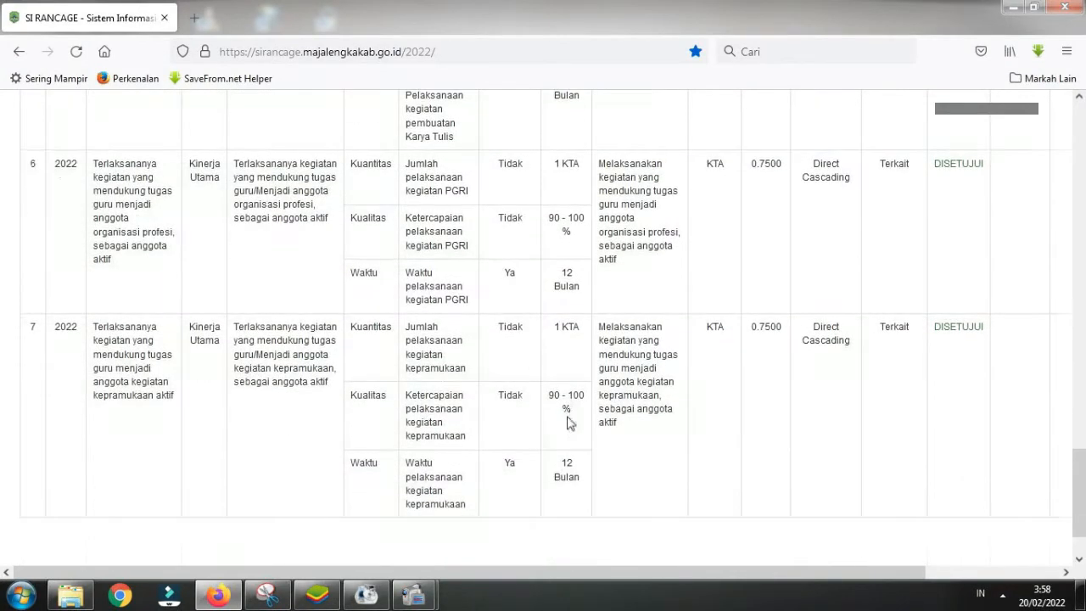
scroll(567, 424, "up", 8)
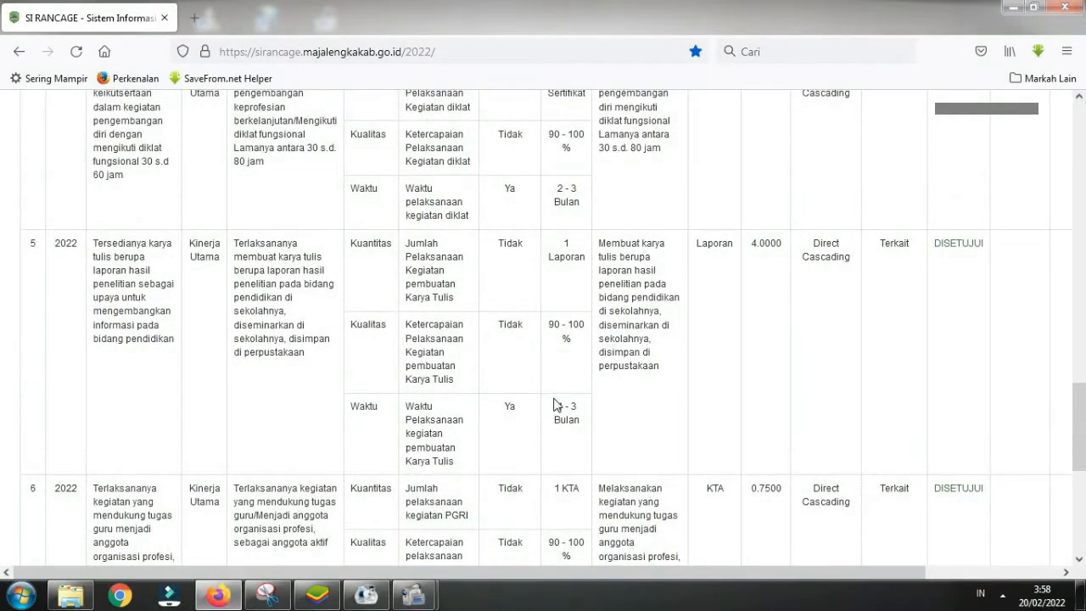
scroll(557, 405, "up", 2)
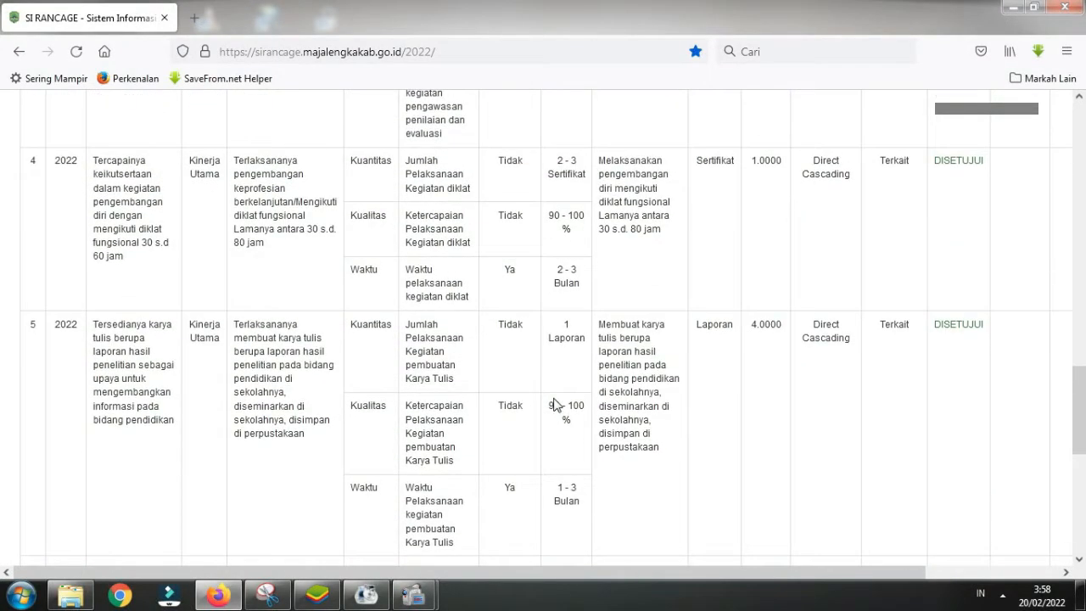
scroll(553, 405, "up", 13)
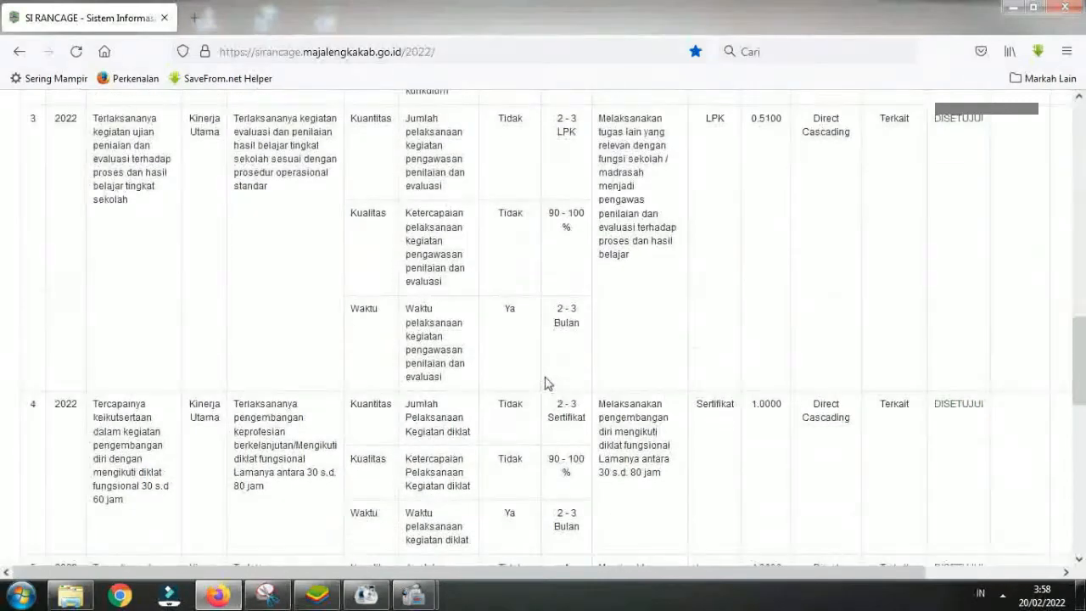
scroll(547, 390, "up", 10)
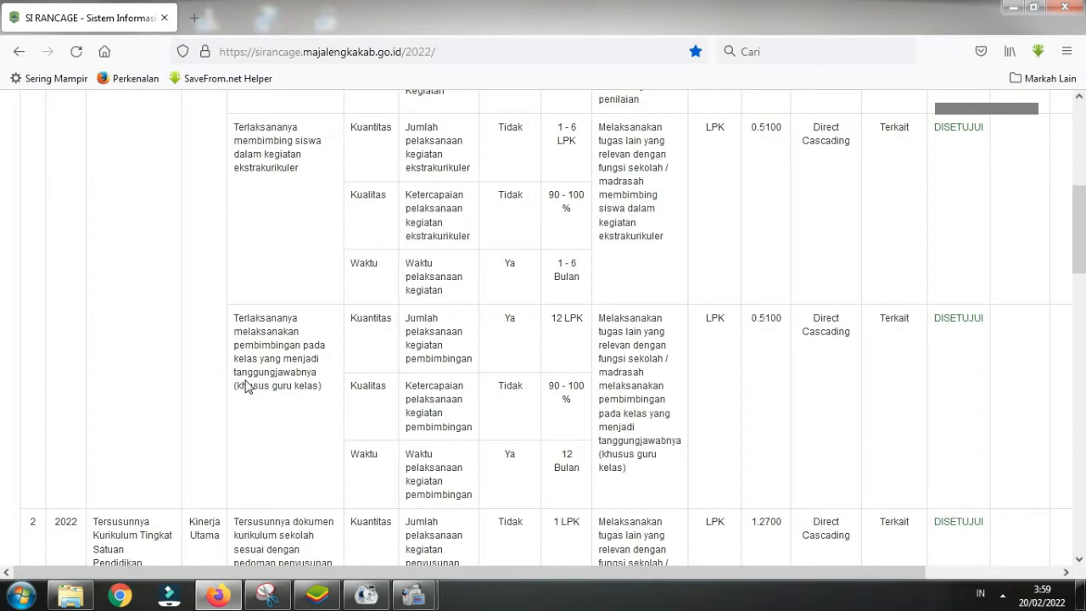
scroll(376, 365, "down", 2)
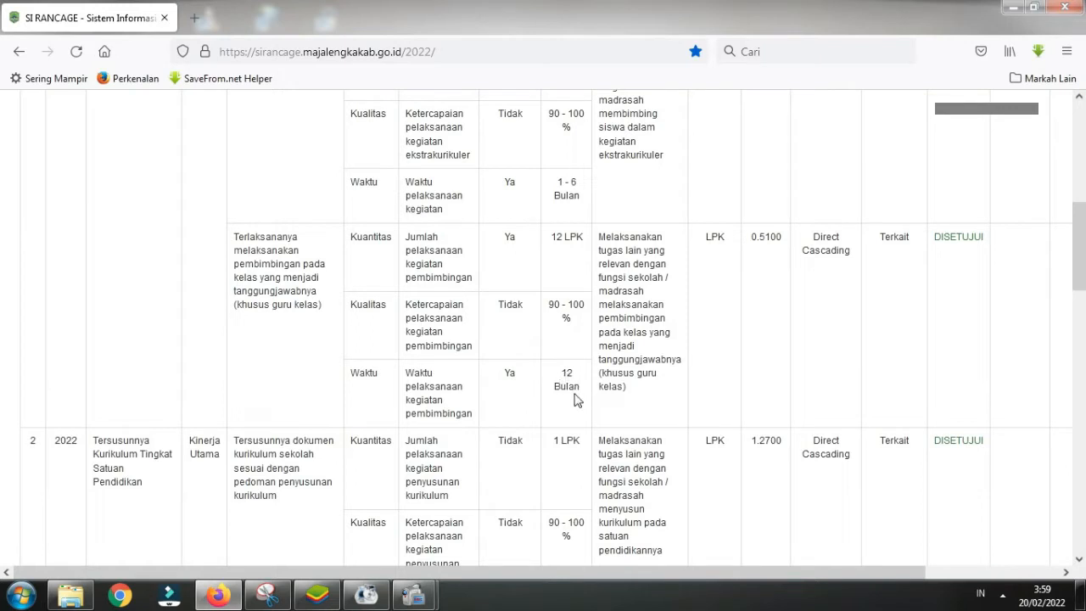
Open the monthly SKP targets and realisations (Target dan Realisasi Bulanan) and display the February 2022 target details.
scroll(352, 311, "up", 12)
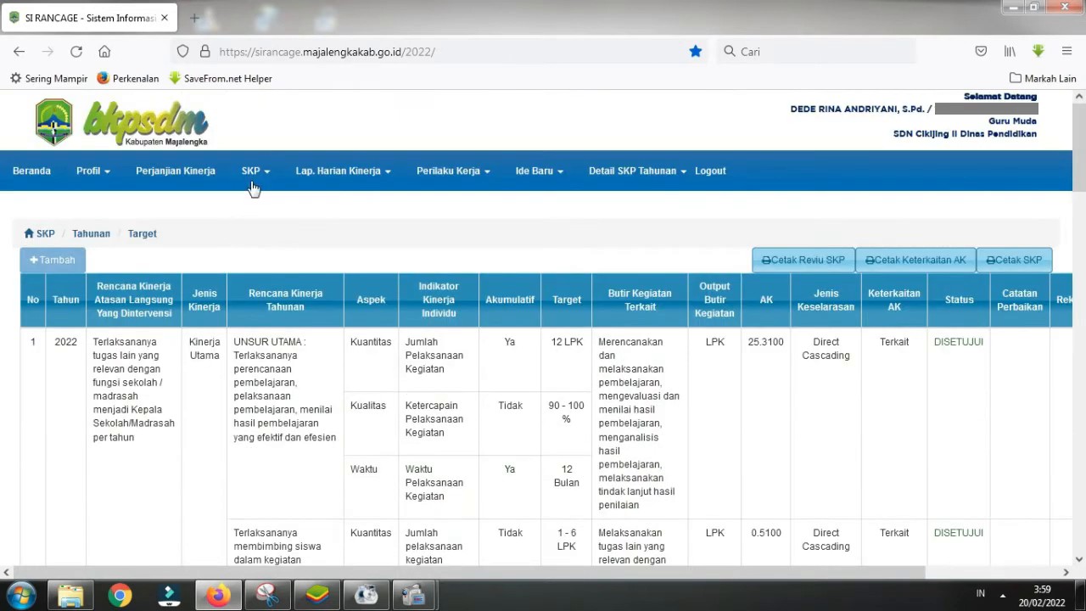
left_click(259, 173)
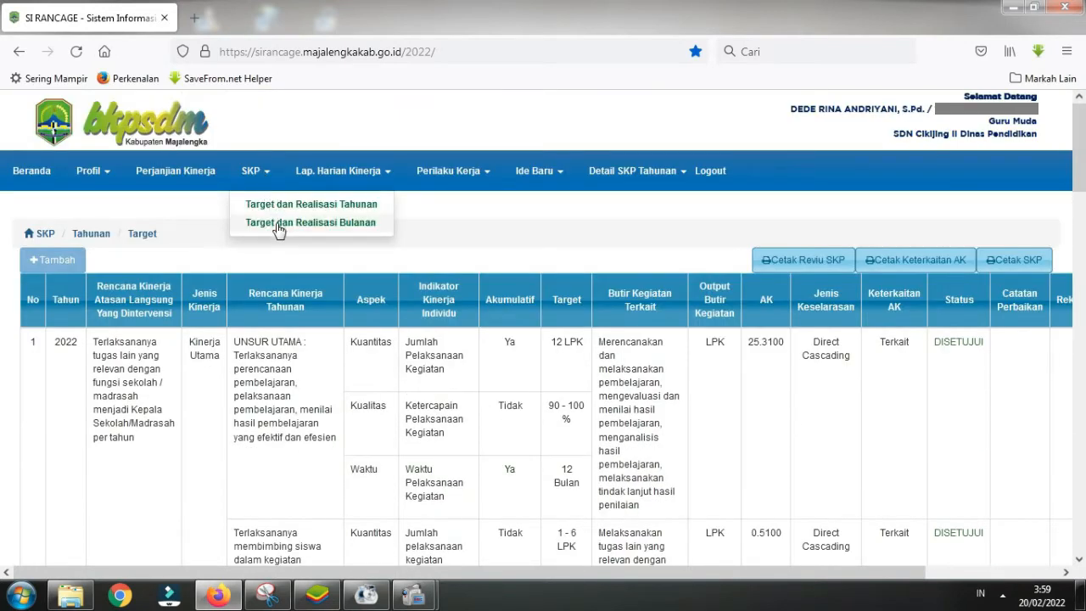
left_click(280, 227)
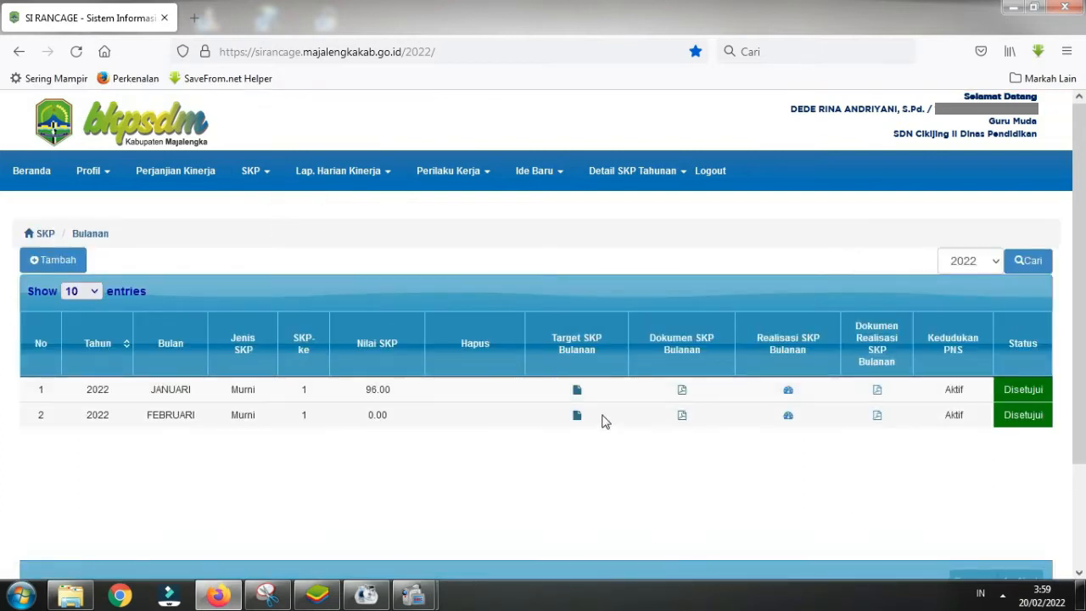
left_click(576, 416)
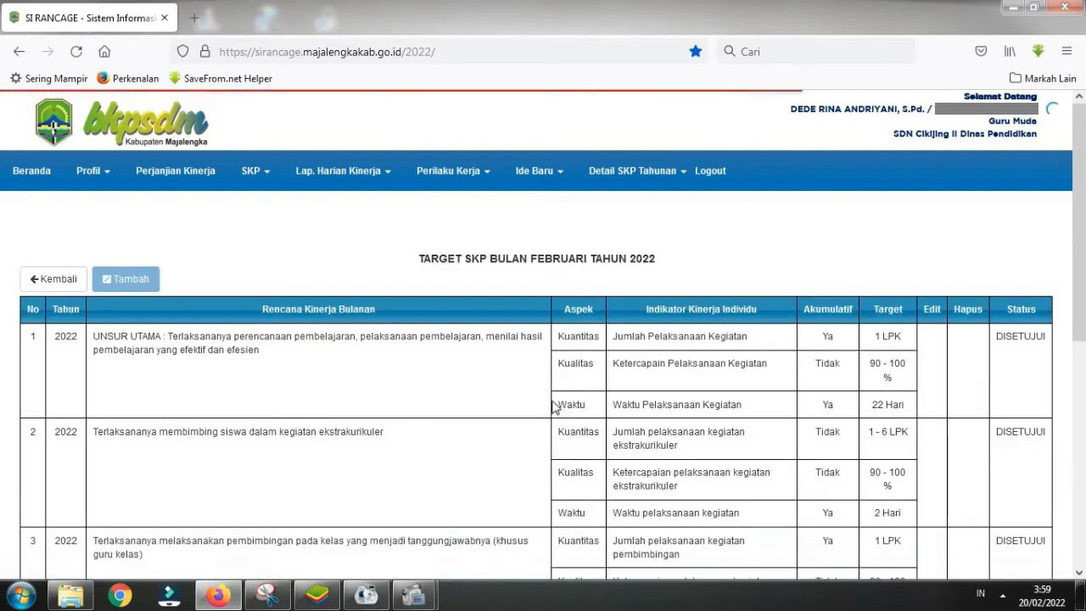
Examine the February 2022 monthly performance plans, comparing the quantity, quality and time targets set for each activity.
scroll(575, 393, "down", 1)
scroll(357, 322, "down", 3)
scroll(383, 274, "up", 1)
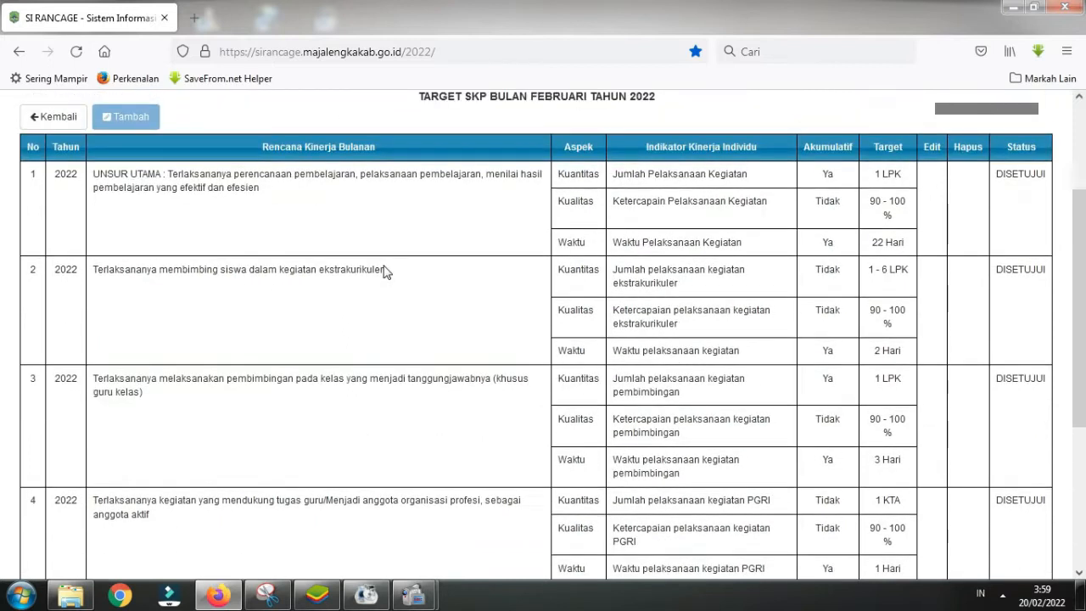
scroll(383, 269, "down", 3)
scroll(383, 269, "down", 1)
scroll(383, 270, "up", 6)
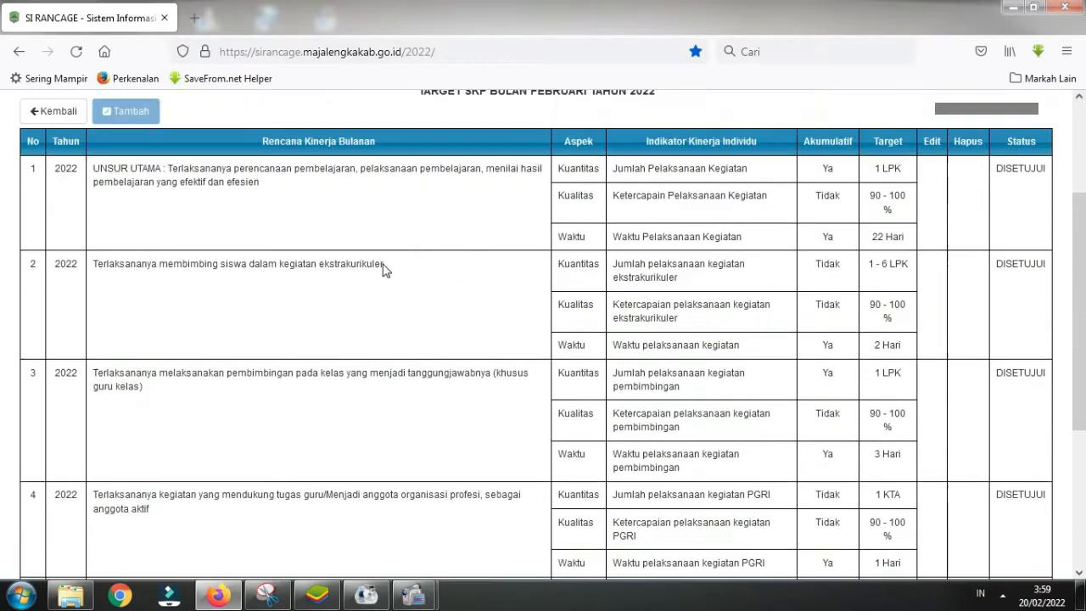
scroll(299, 365, "down", 1)
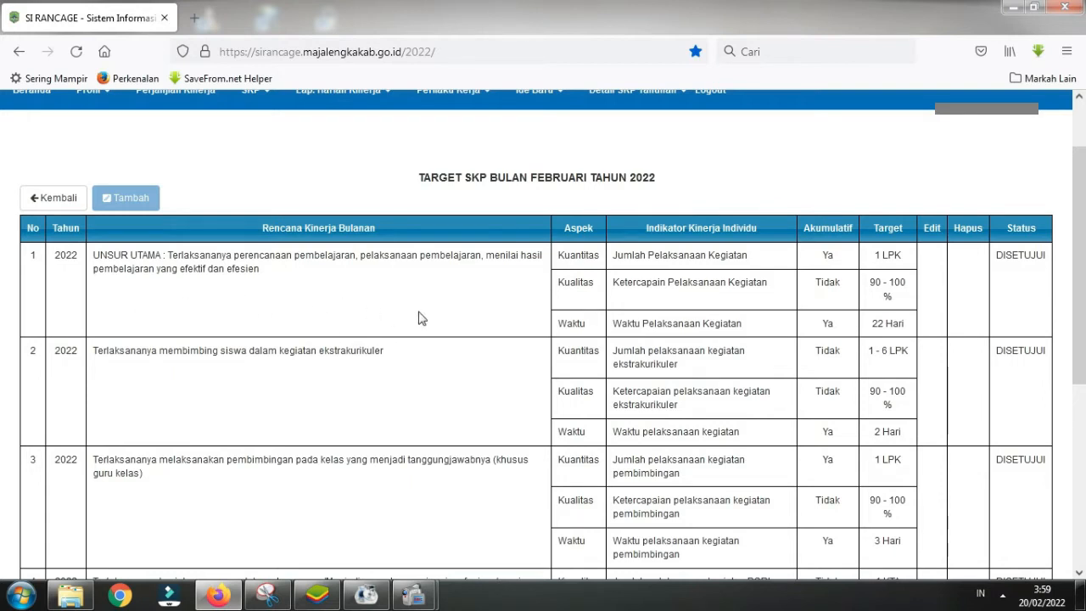
scroll(274, 325, "down", 2)
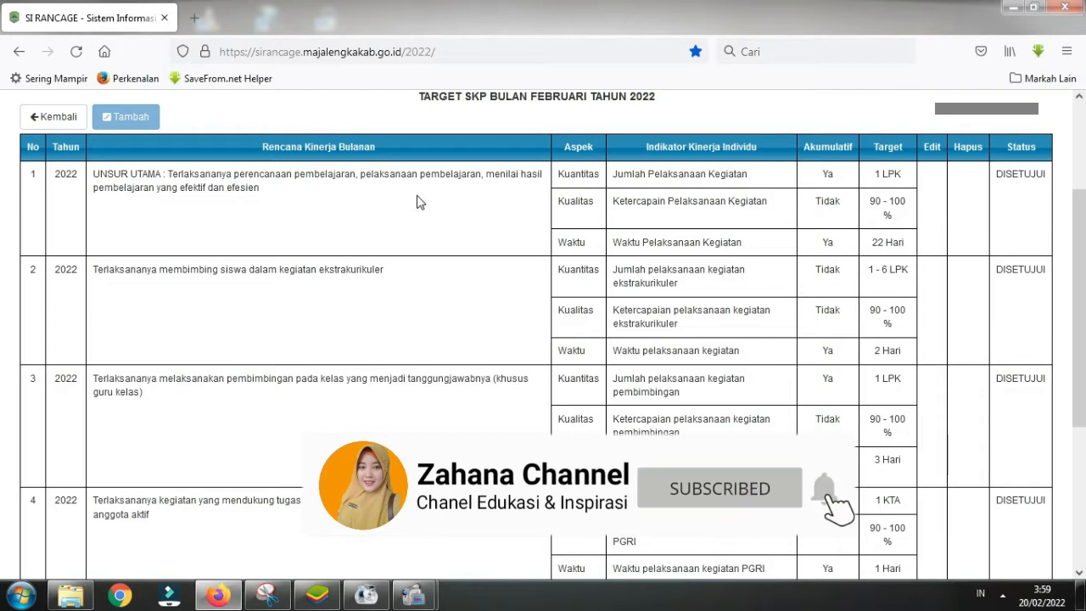
scroll(361, 260, "up", 2)
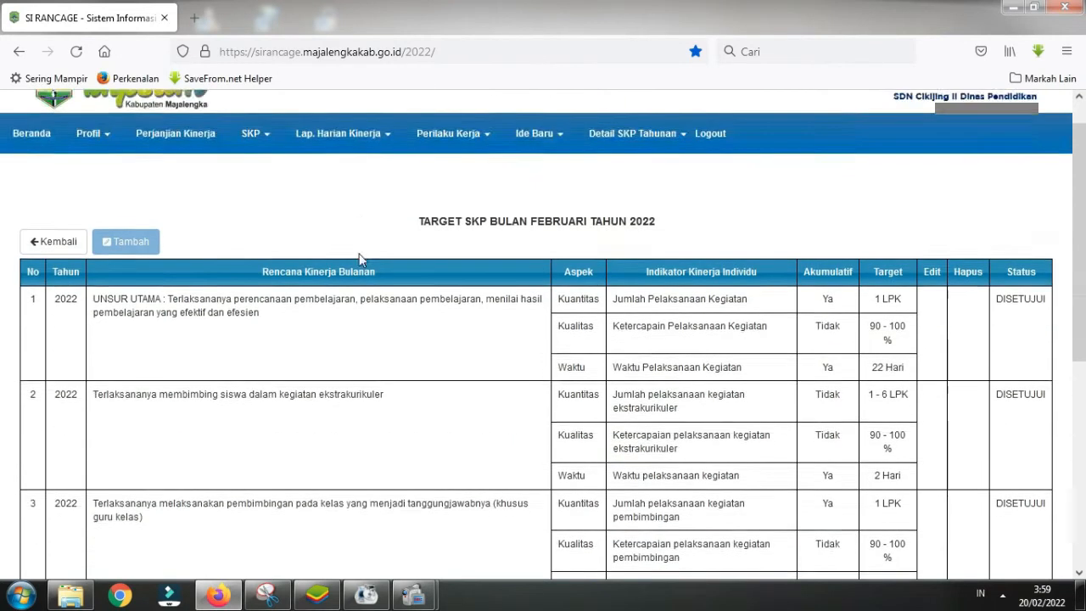
scroll(359, 260, "down", 6)
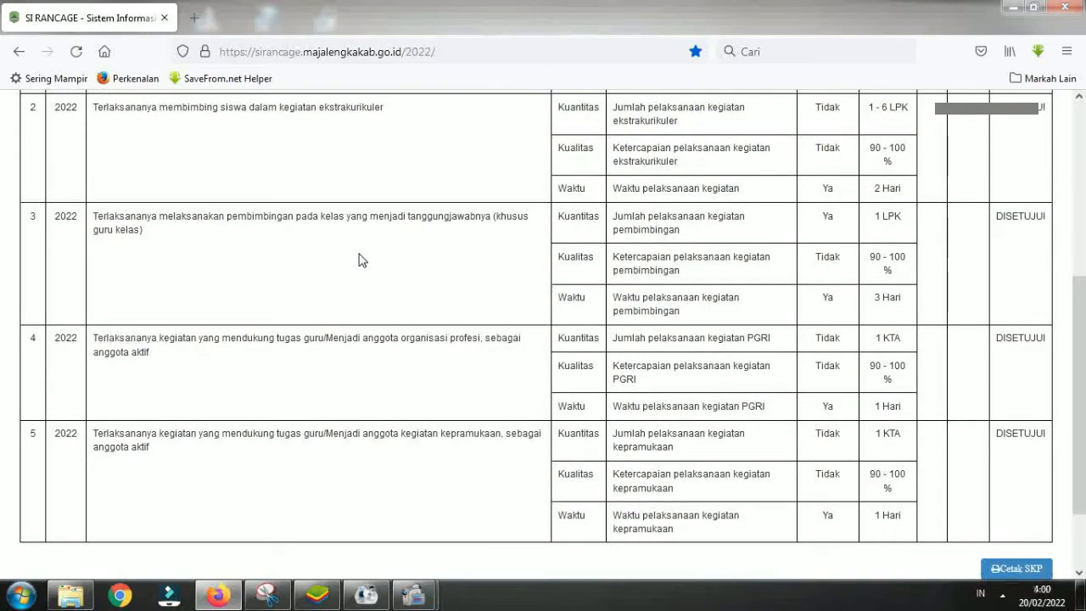
scroll(359, 260, "up", 3)
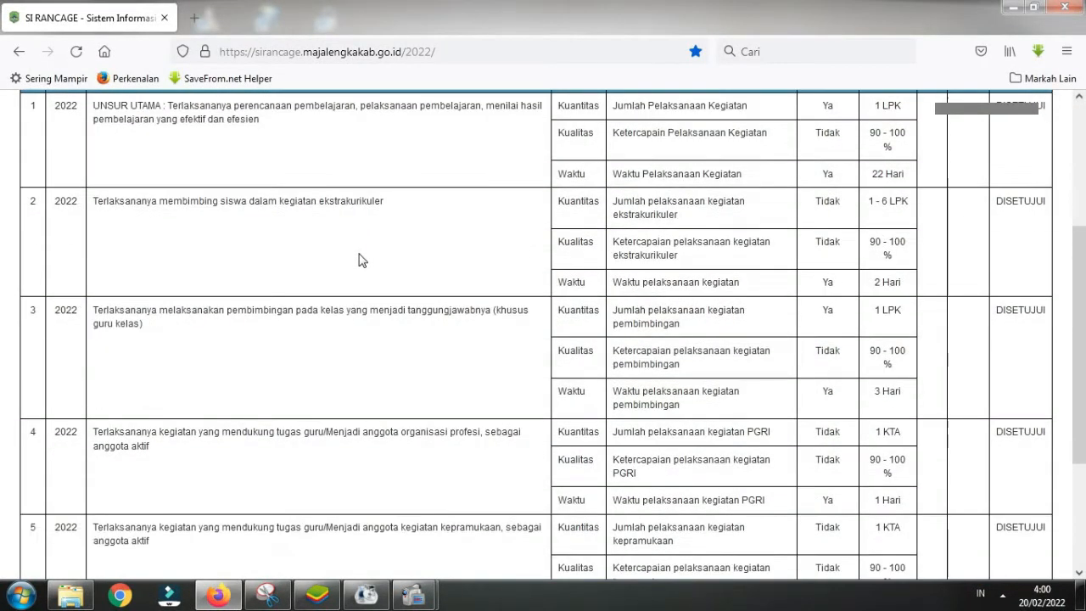
scroll(355, 202, "down", 2)
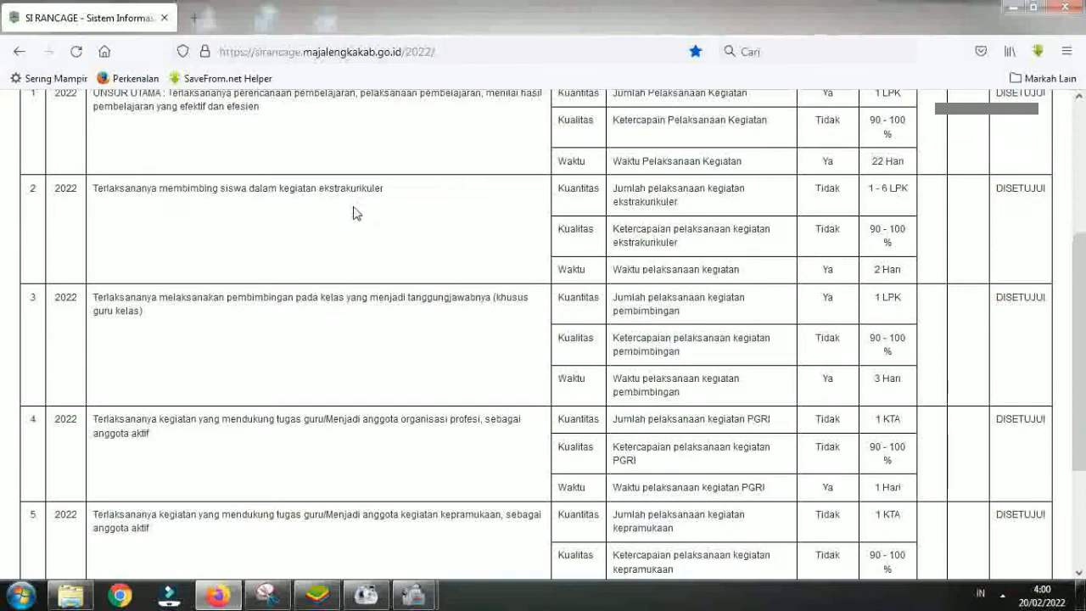
scroll(322, 215, "down", 3)
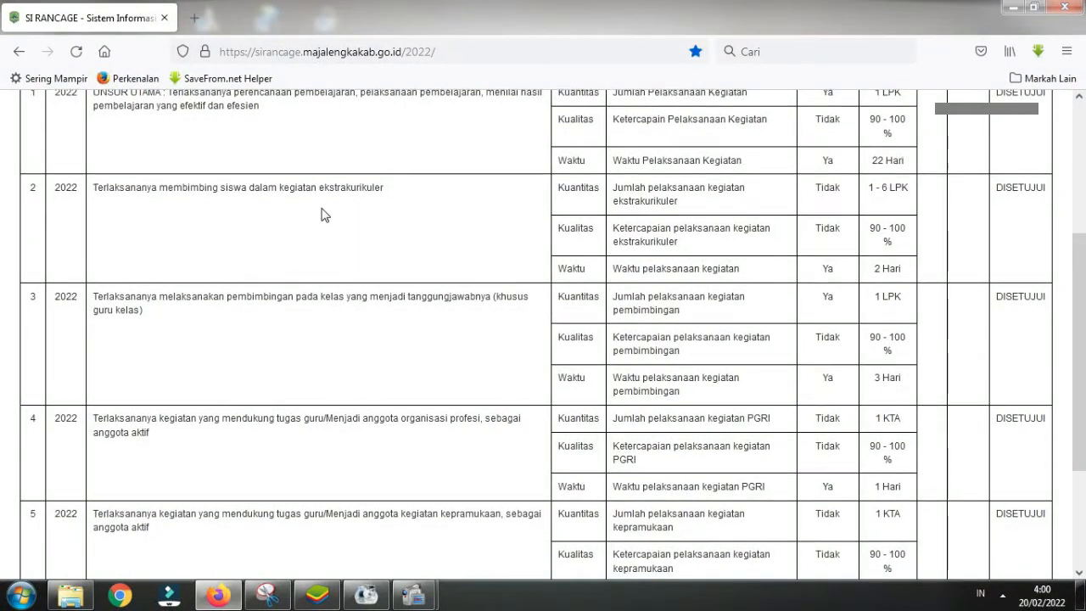
scroll(322, 214, "up", 3)
scroll(323, 215, "up", 2)
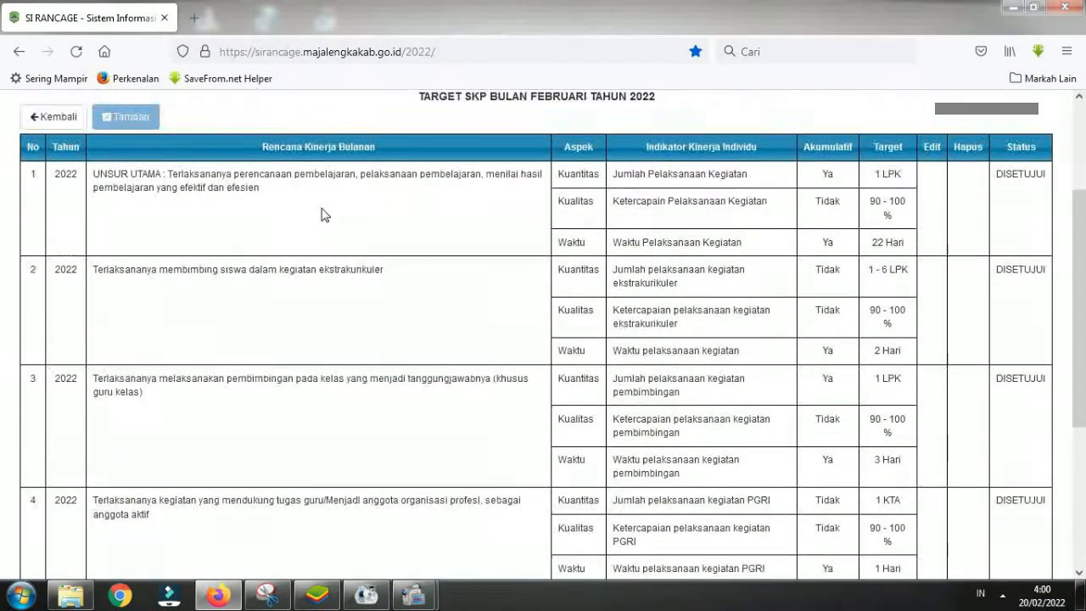
scroll(314, 221, "up", 2)
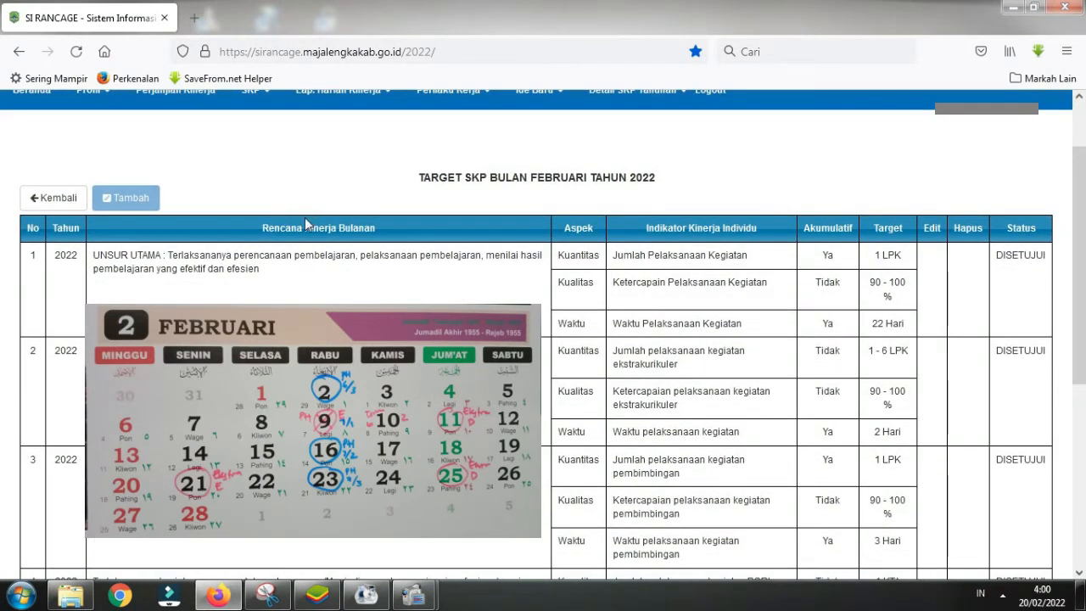
scroll(304, 223, "up", 2)
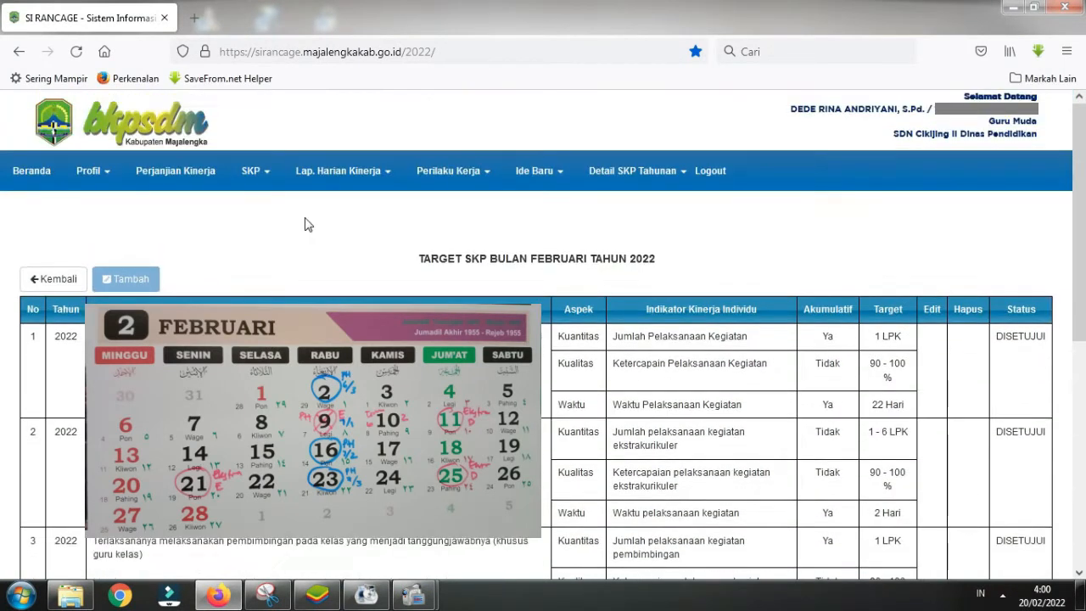
scroll(306, 225, "down", 2)
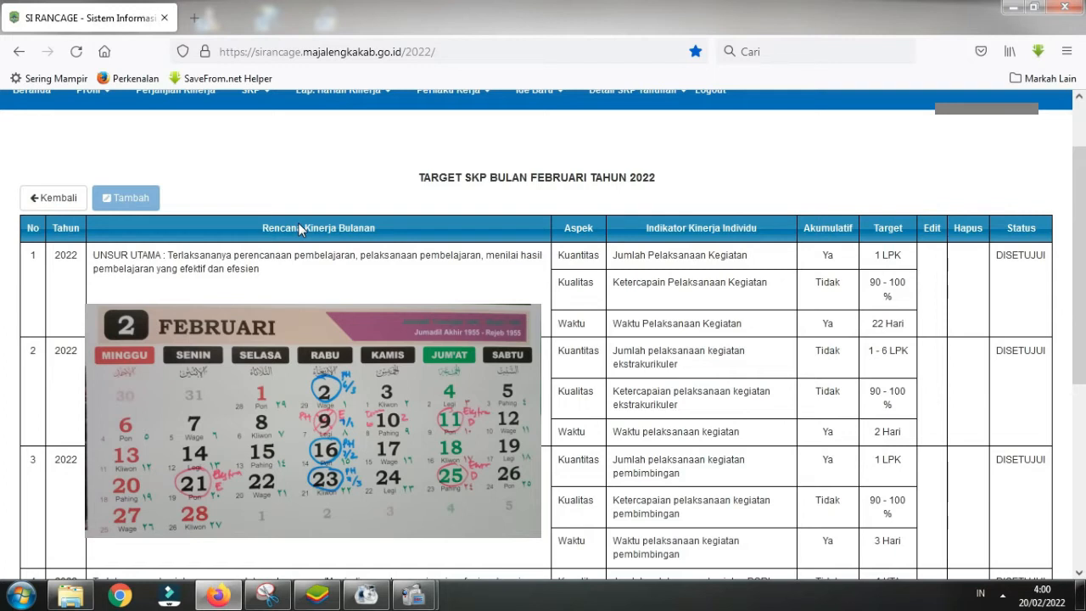
scroll(298, 223, "down", 4)
scroll(296, 224, "up", 4)
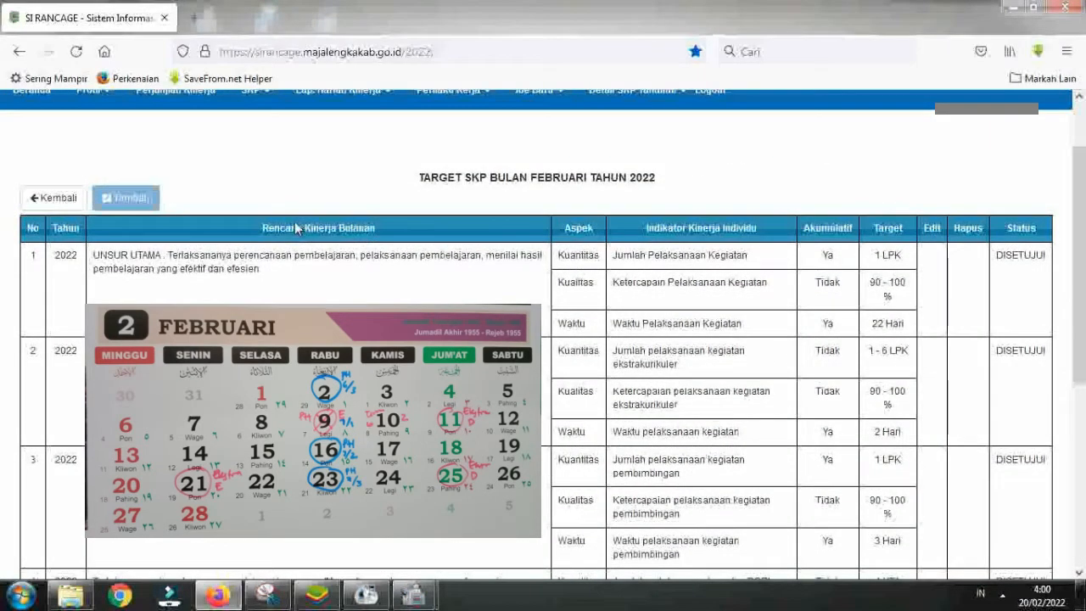
scroll(296, 224, "up", 4)
scroll(334, 280, "down", 8)
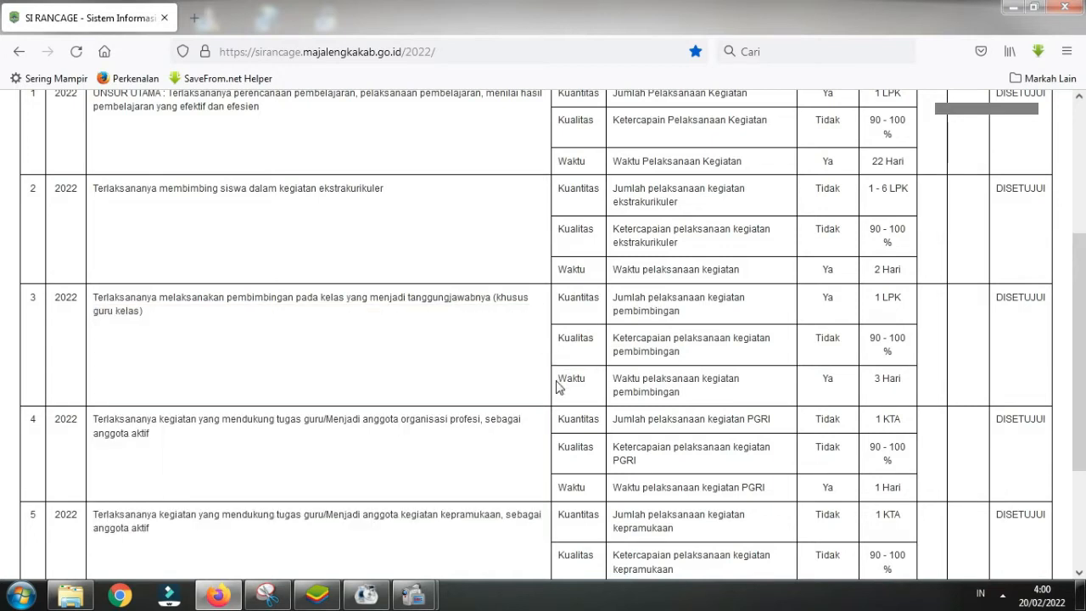
Read through all five February 2022 monthly performance plans, from the main teaching element to the PGRI and scouting membership activities.
scroll(557, 384, "down", 2)
scroll(564, 336, "up", 5)
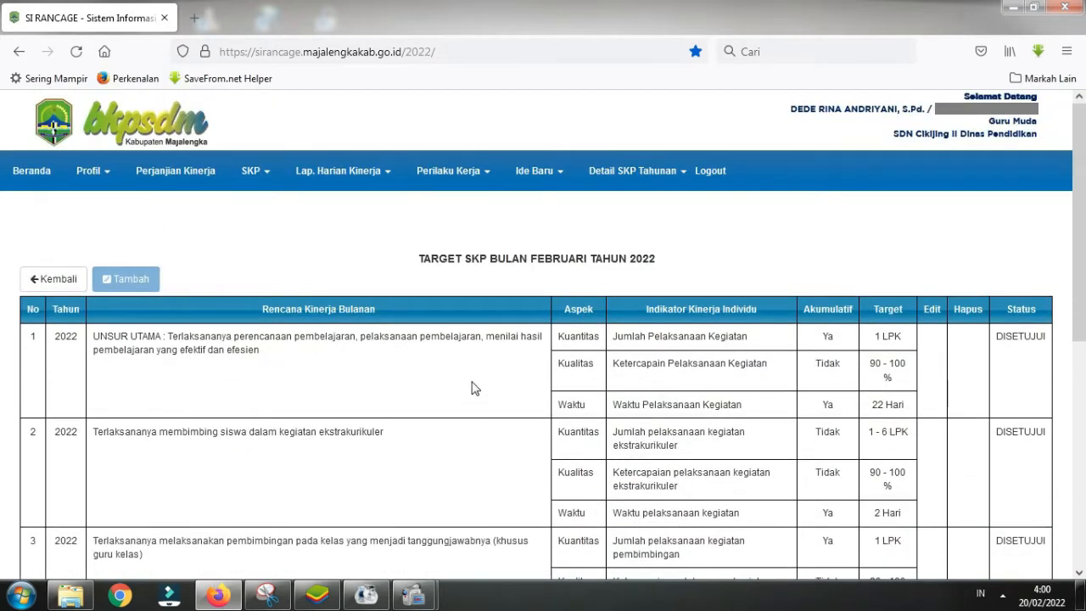
scroll(472, 383, "down", 3)
scroll(473, 384, "down", 3)
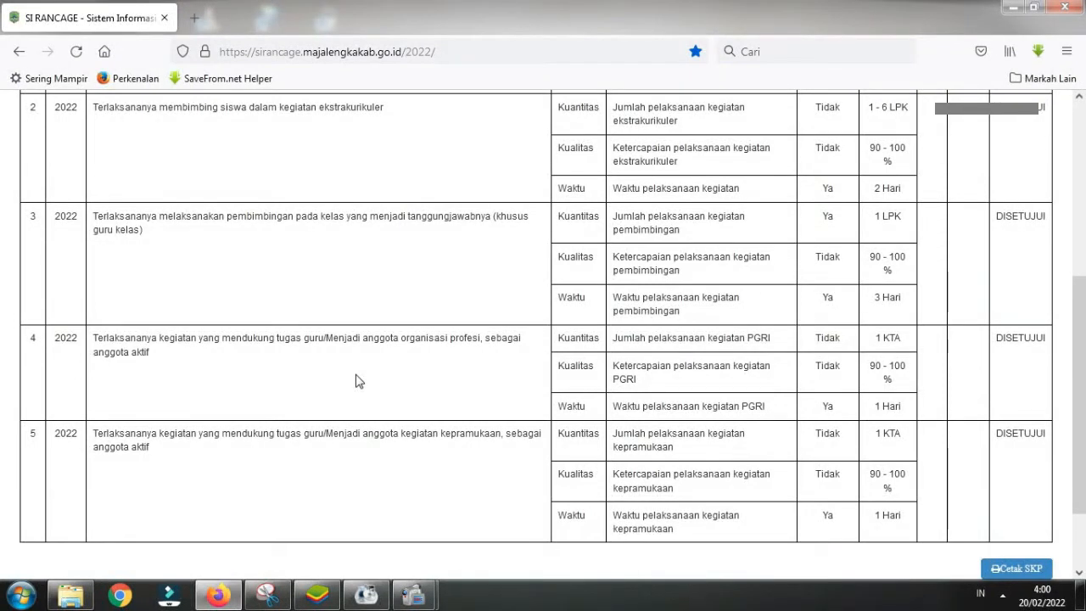
scroll(475, 339, "up", 3)
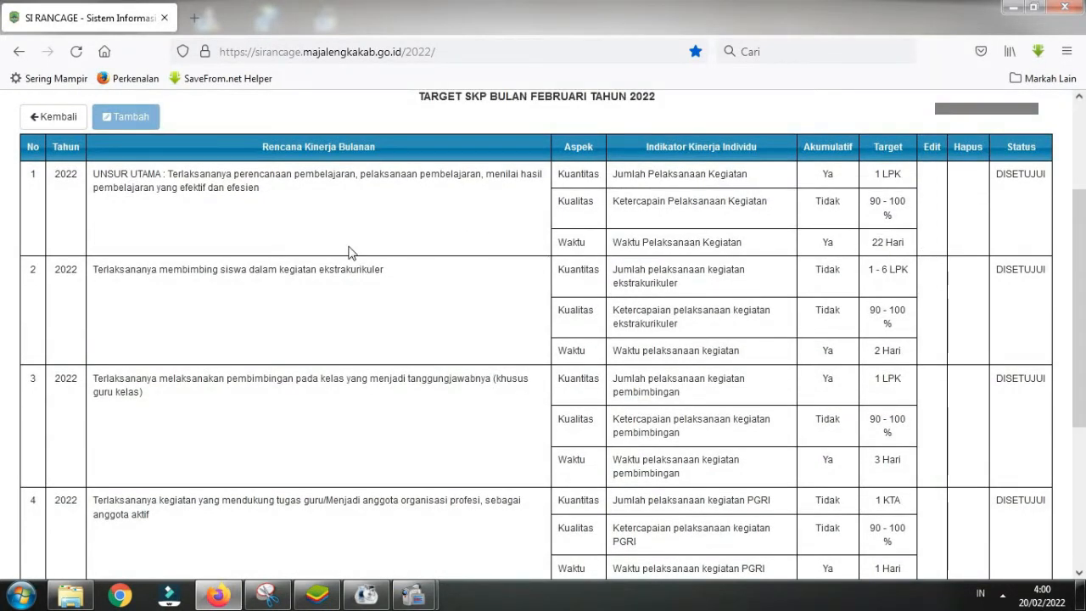
scroll(351, 252, "down", 2)
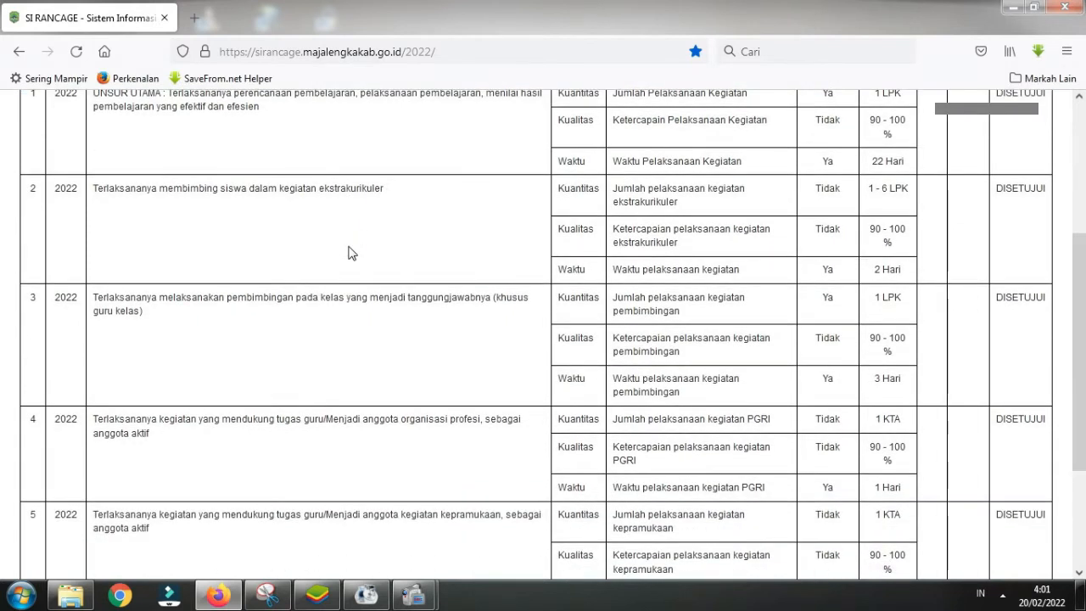
scroll(354, 252, "down", 4)
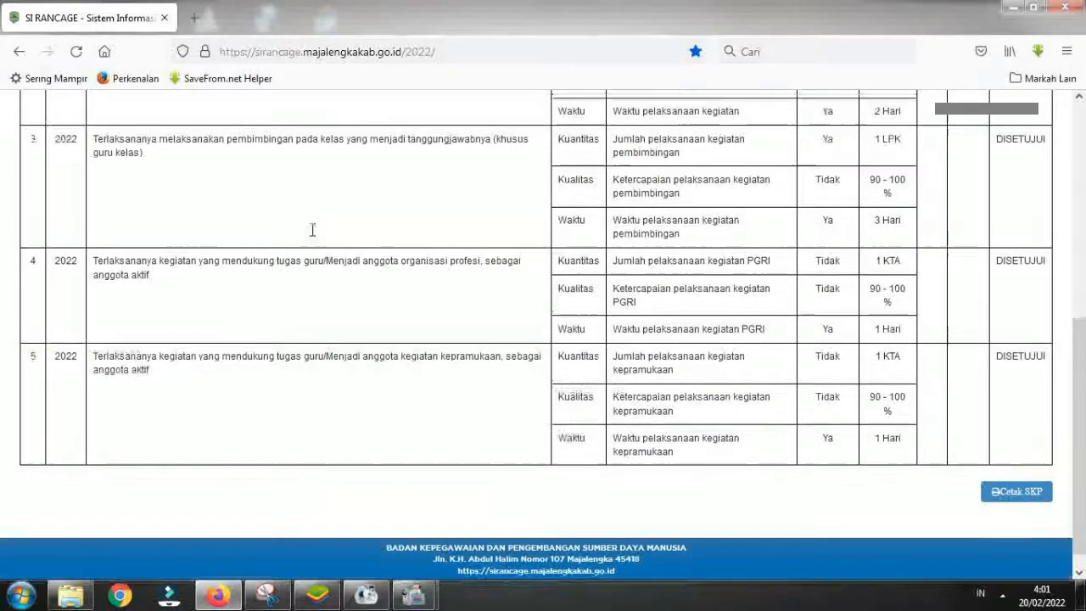
scroll(311, 233, "up", 4)
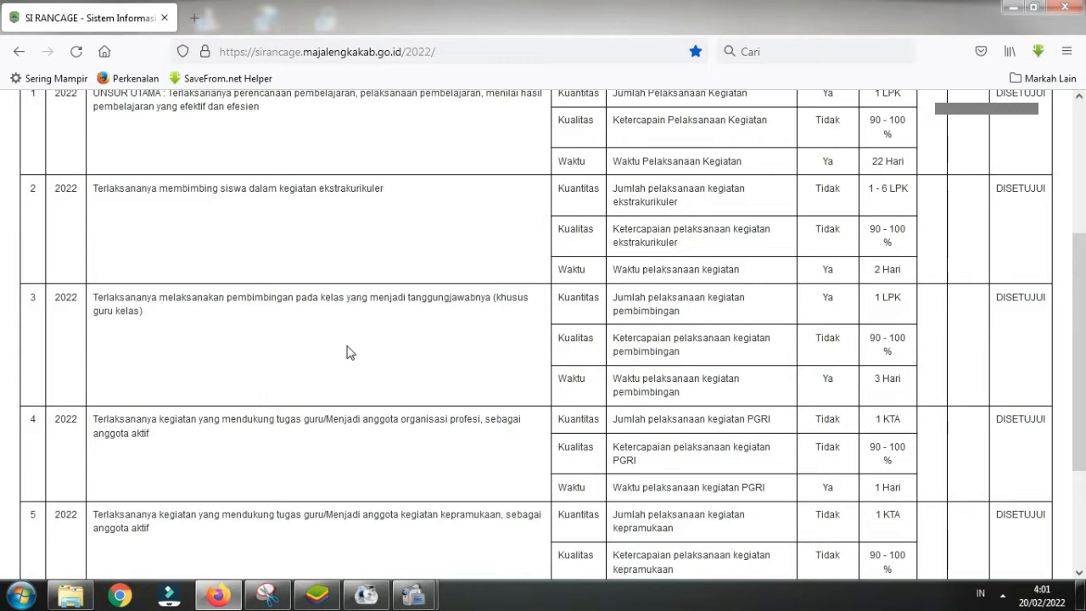
scroll(376, 323, "down", 3)
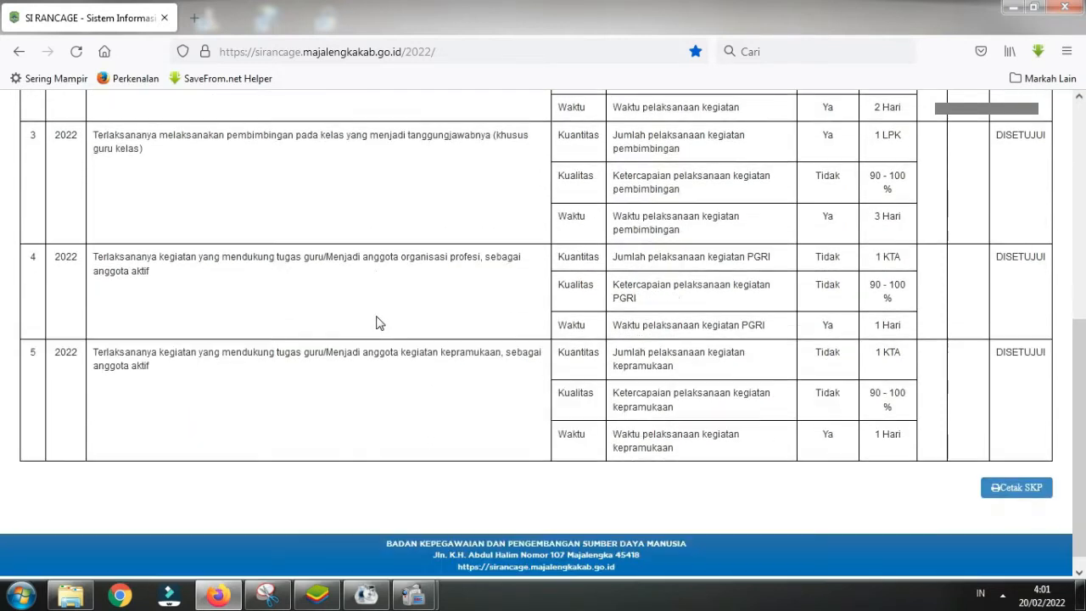
scroll(323, 293, "up", 2)
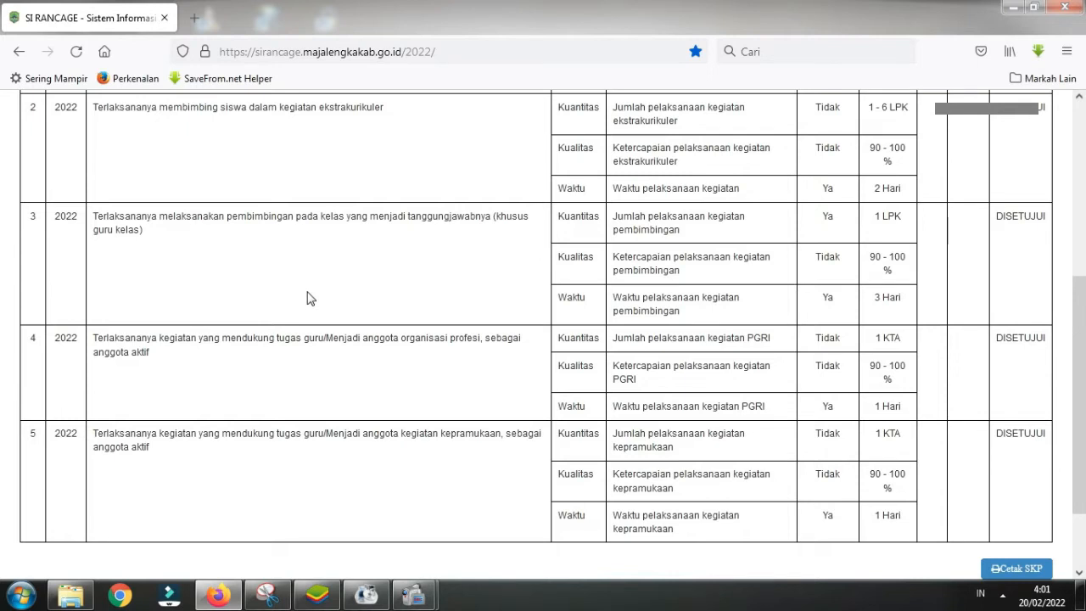
scroll(307, 297, "down", 2)
scroll(307, 297, "up", 2)
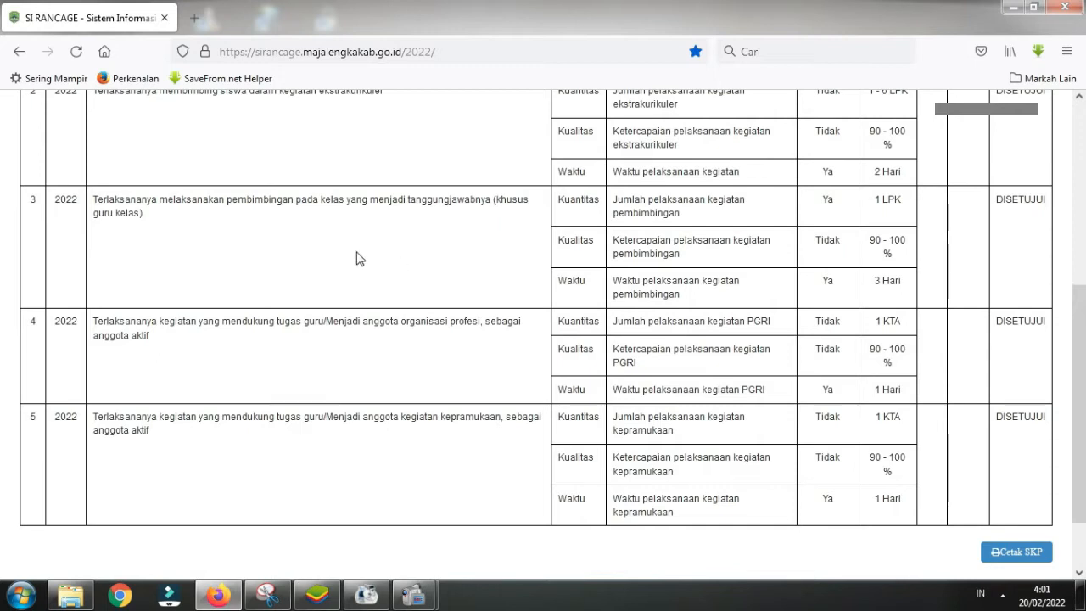
scroll(389, 259, "down", 1)
scroll(339, 365, "down", 2)
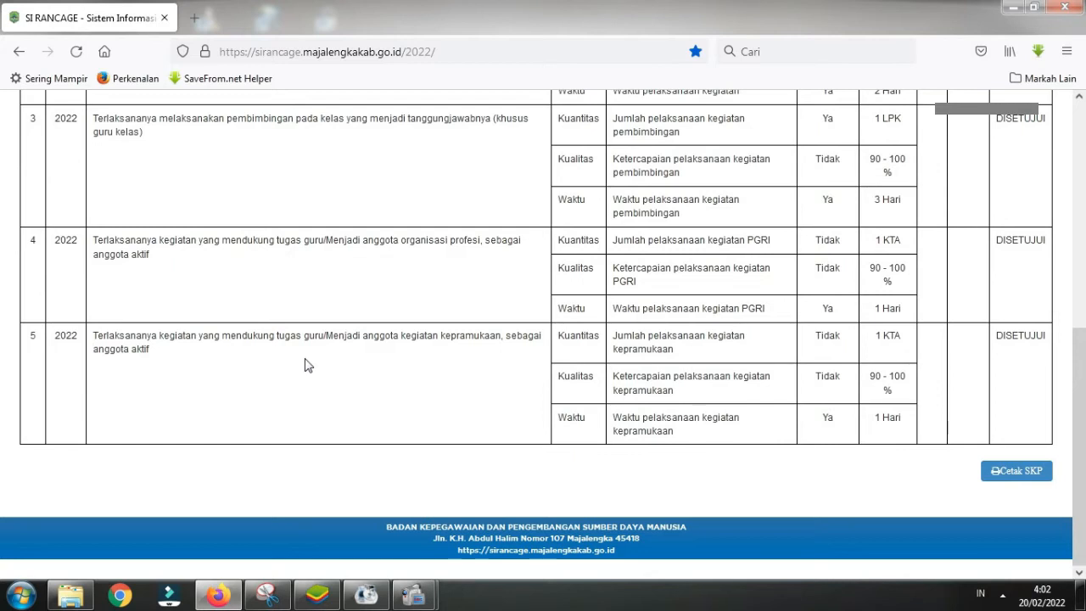
scroll(490, 369, "up", 3)
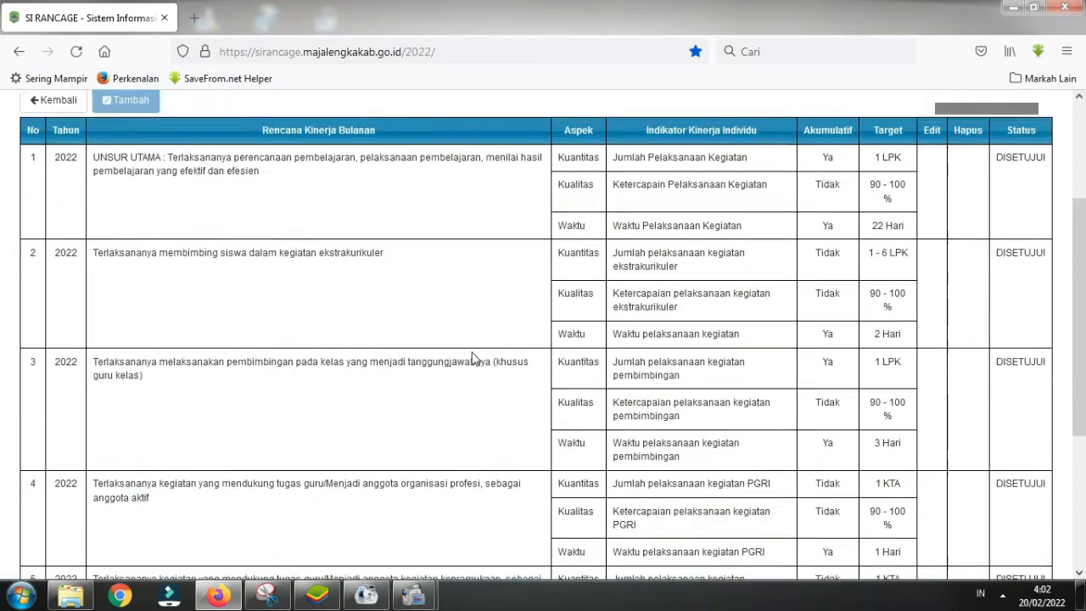
scroll(476, 358, "up", 2)
scroll(489, 393, "down", 4)
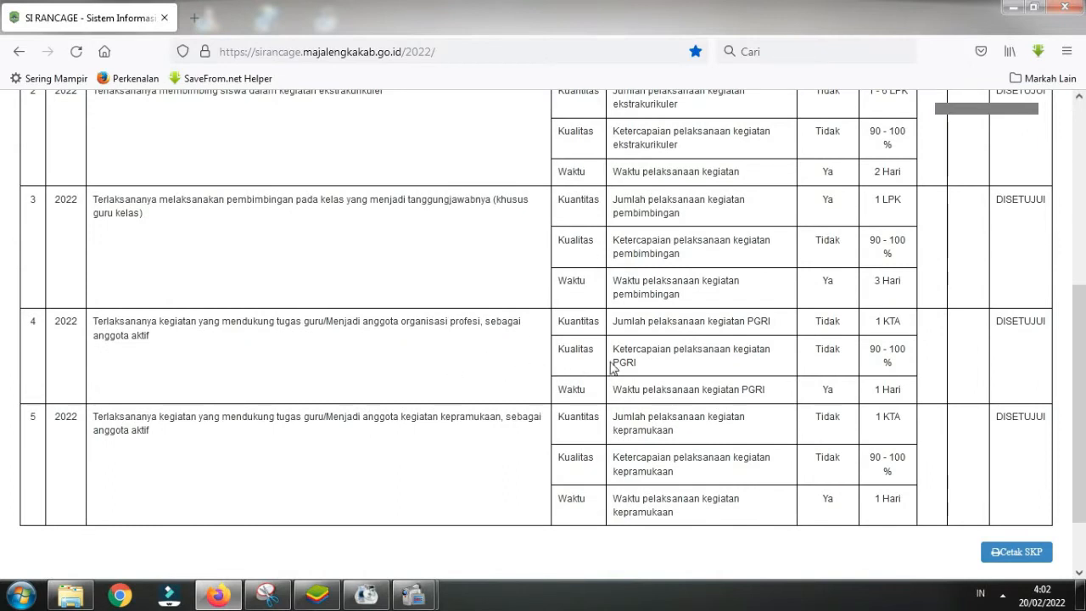
scroll(472, 366, "up", 4)
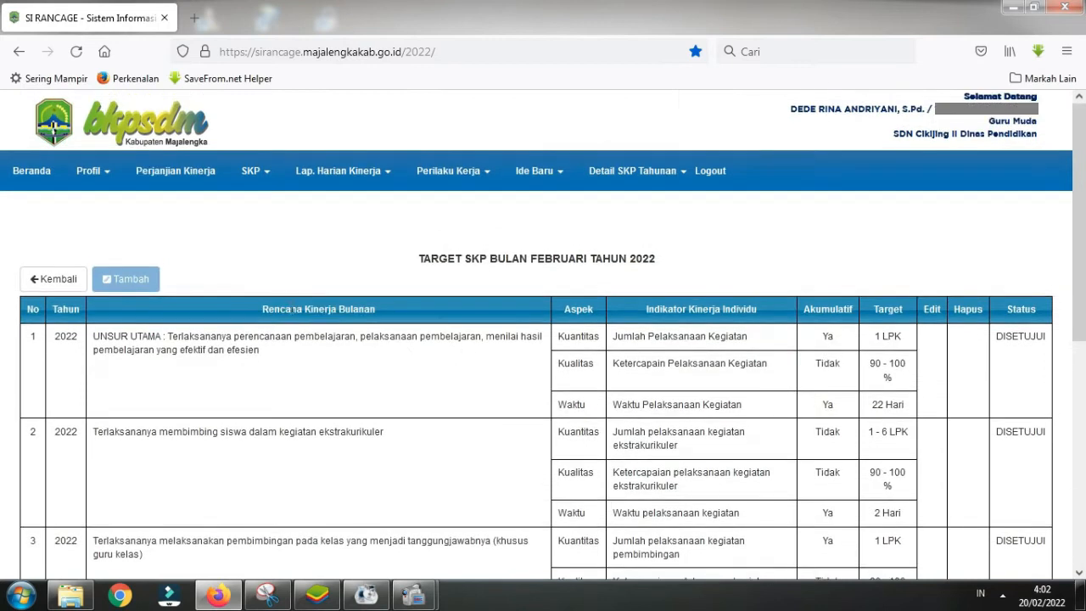
Open the daily performance report (Lap. Harian Kinerja) and look over the SKP activities already recorded for February 2022.
left_click(252, 177)
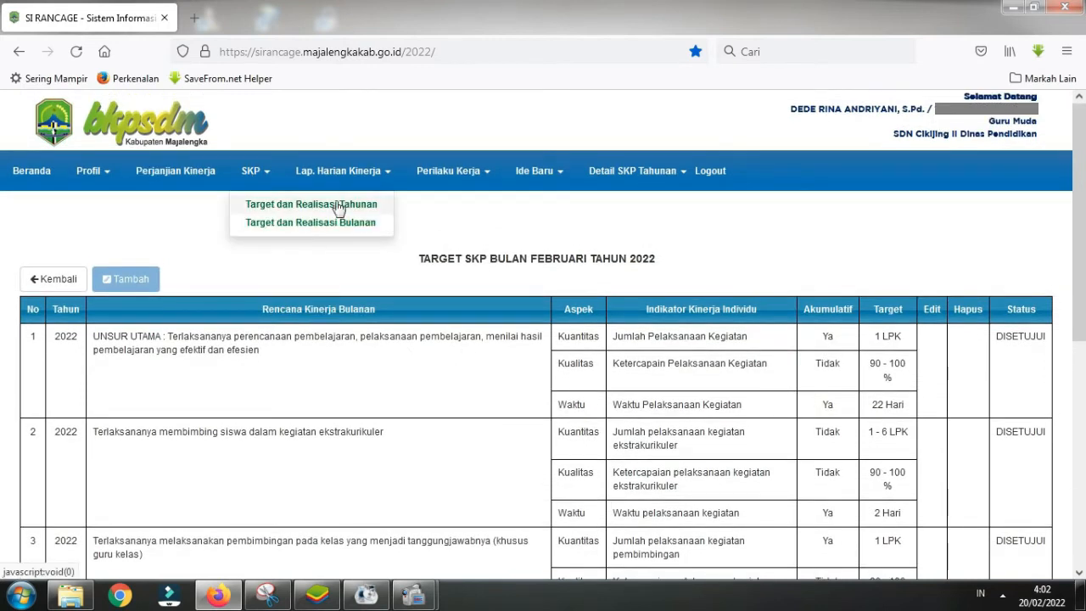
left_click(340, 173)
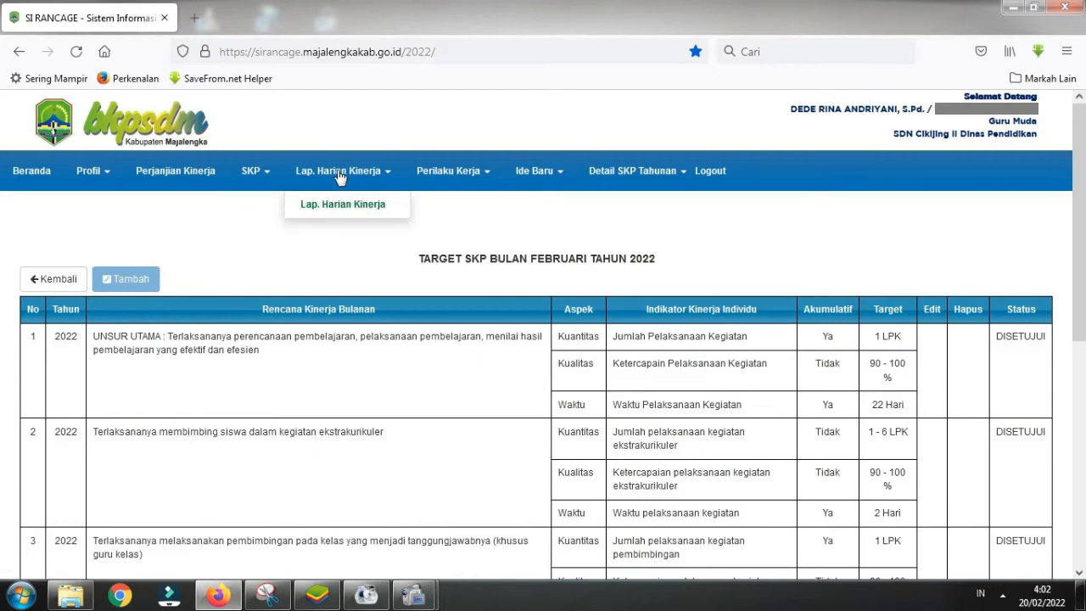
left_click(340, 205)
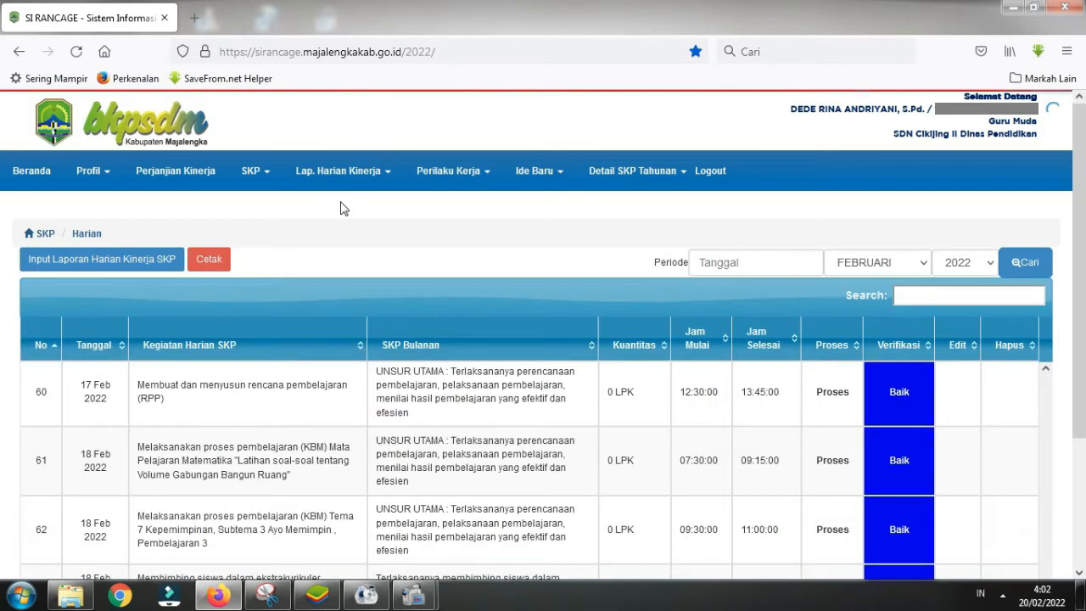
scroll(340, 208, "down", 3)
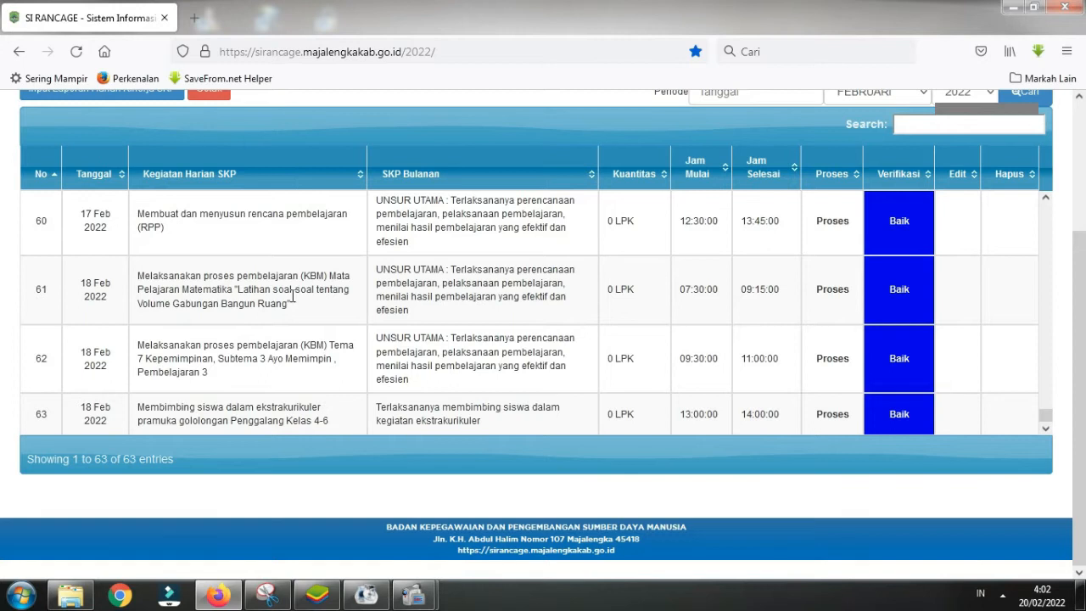
scroll(292, 288, "up", 3)
scroll(280, 274, "down", 3)
scroll(288, 124, "up", 3)
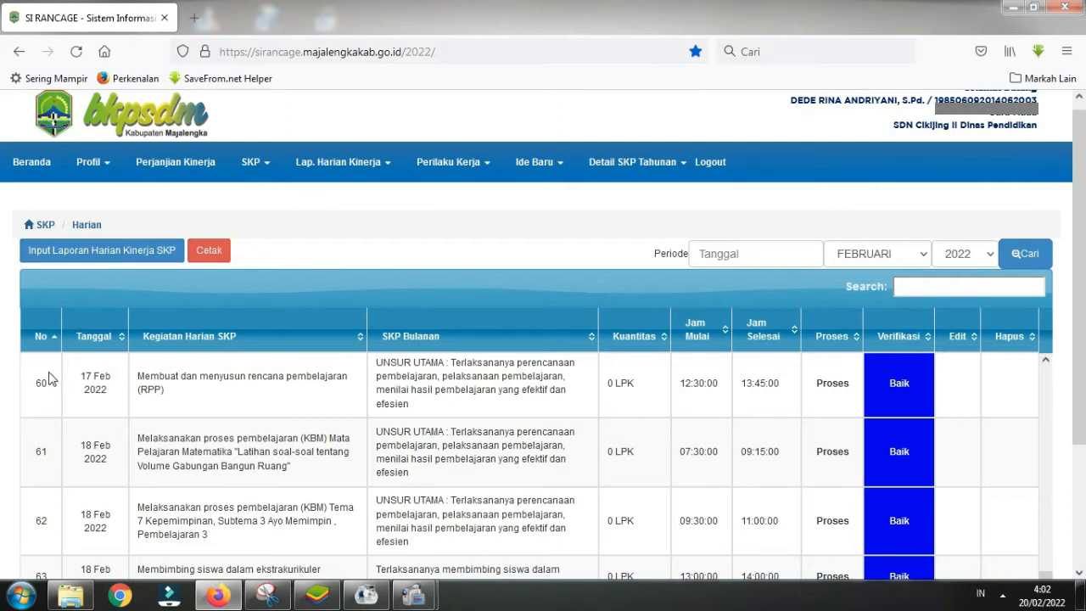
scroll(283, 292, "down", 2)
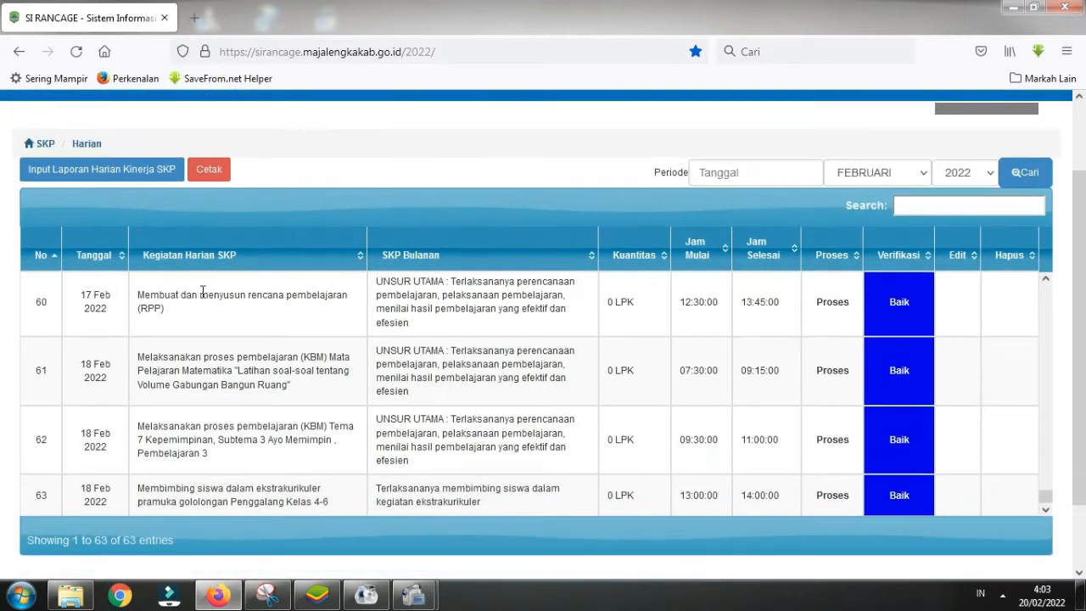
Start a new daily SKP performance report dated 2022-02-19 and confirm it as a Proses activity.
left_click(138, 172)
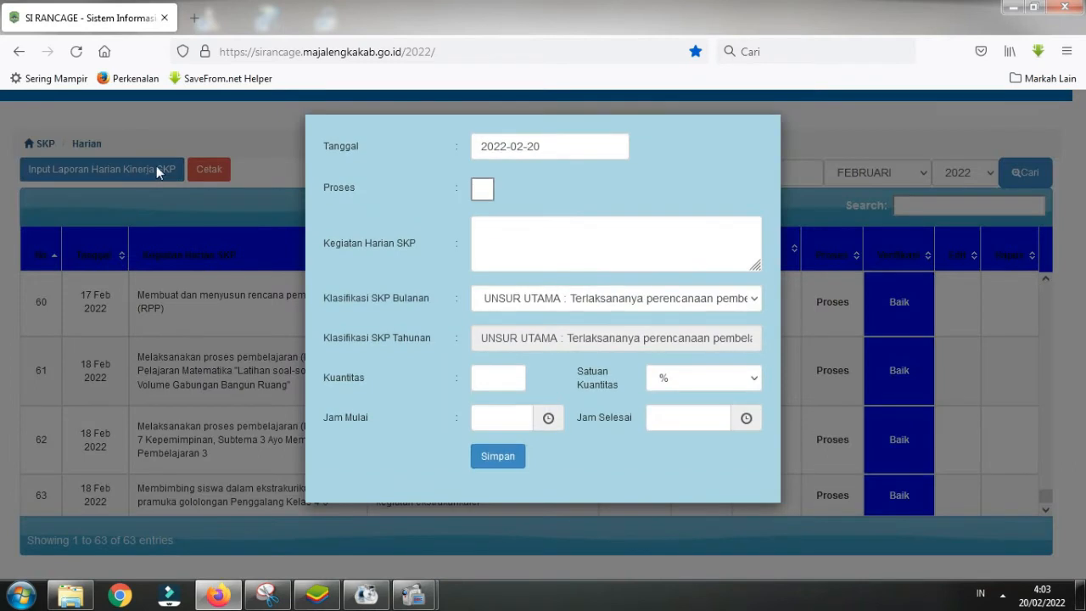
left_click(533, 151)
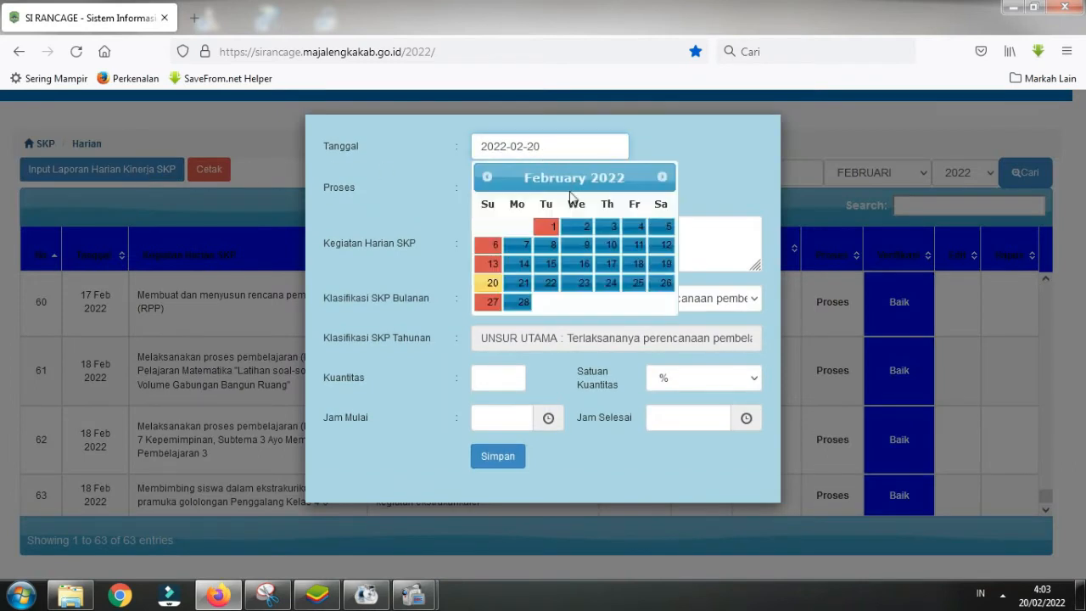
left_click(663, 263)
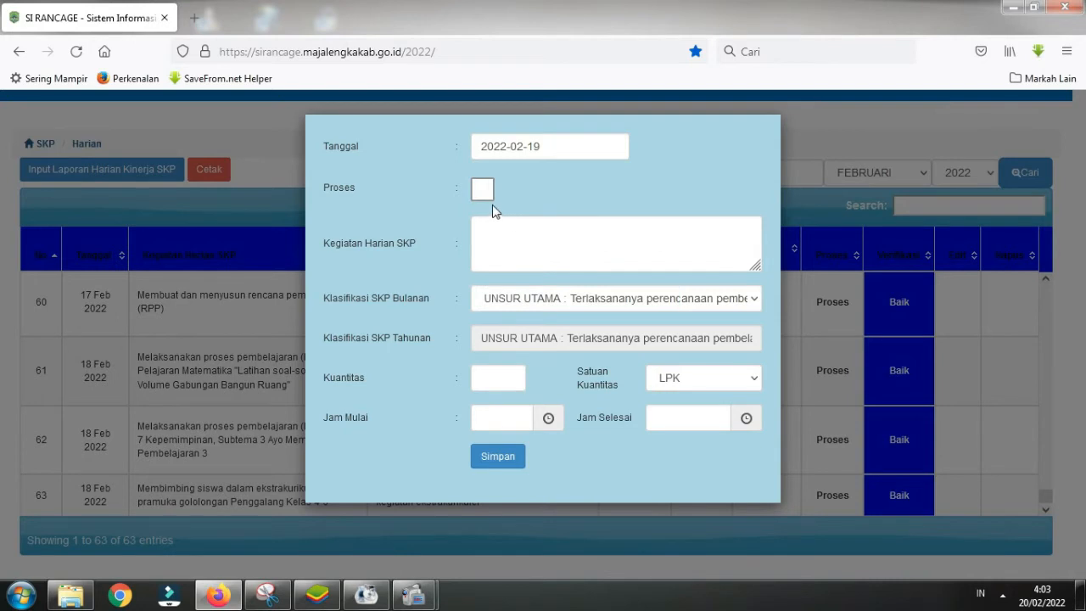
left_click(484, 192)
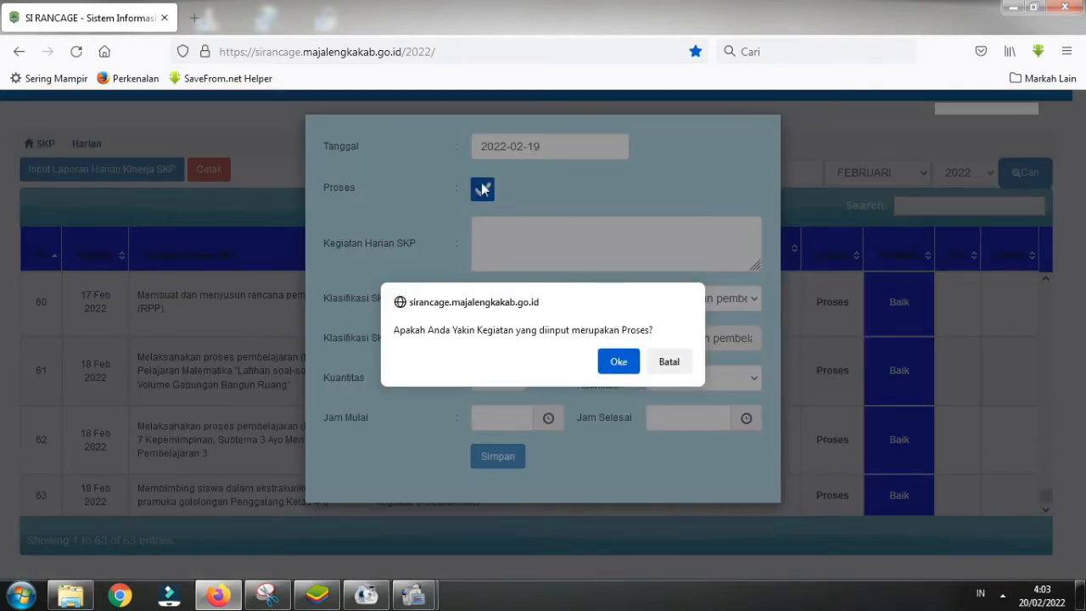
left_click(620, 362)
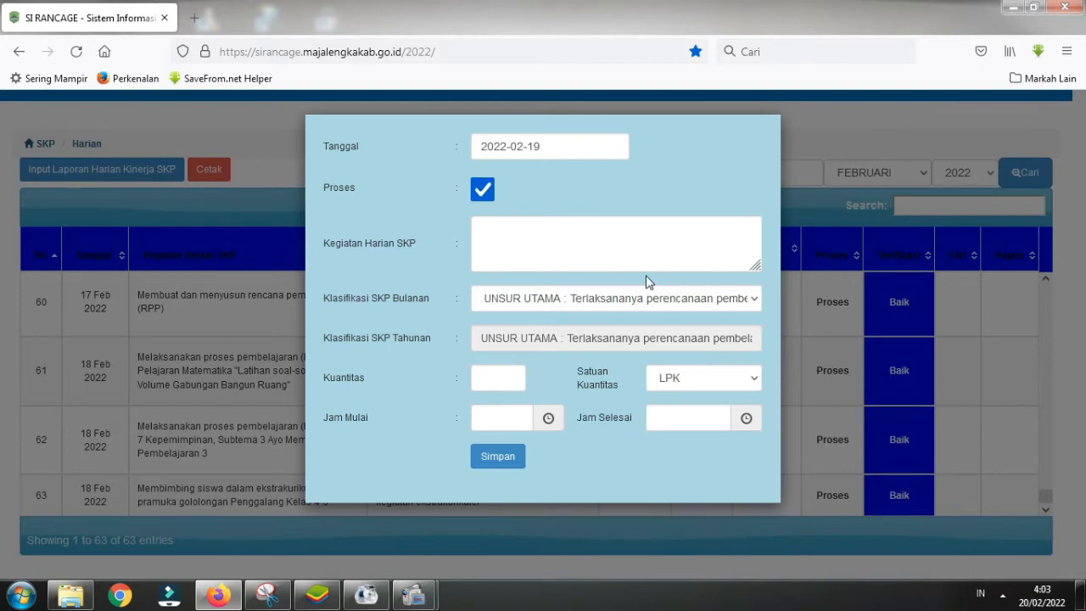
Enter "Membuat kisi-kisi soal untuk Penilaian Harian Tema" as the Kegiatan Harian SKP description.
left_click(508, 237)
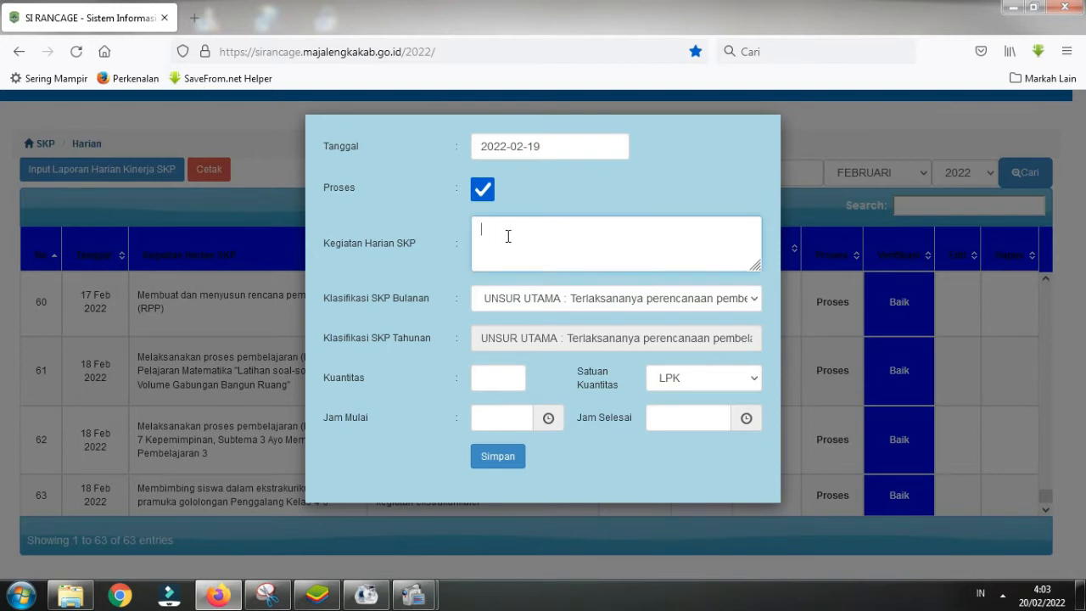
type("Membuat kisi")
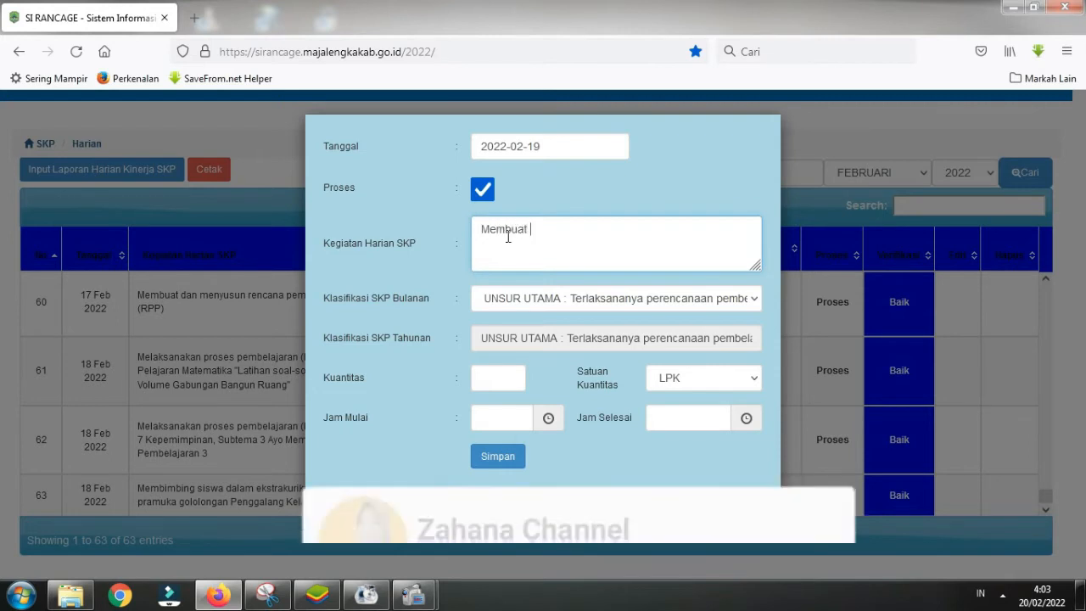
type("-kisi ")
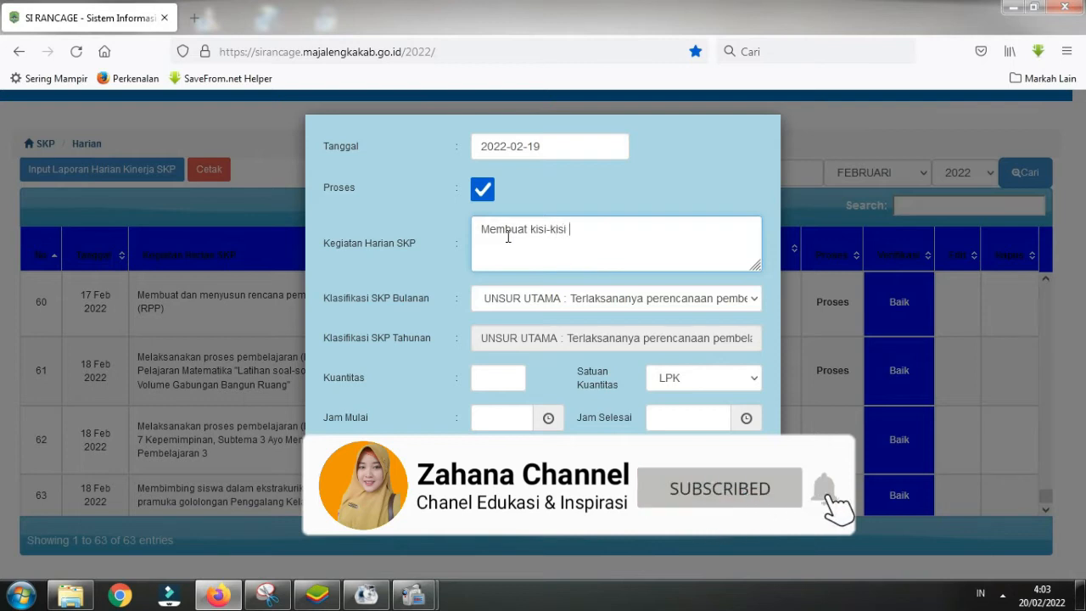
type("soal untuk ")
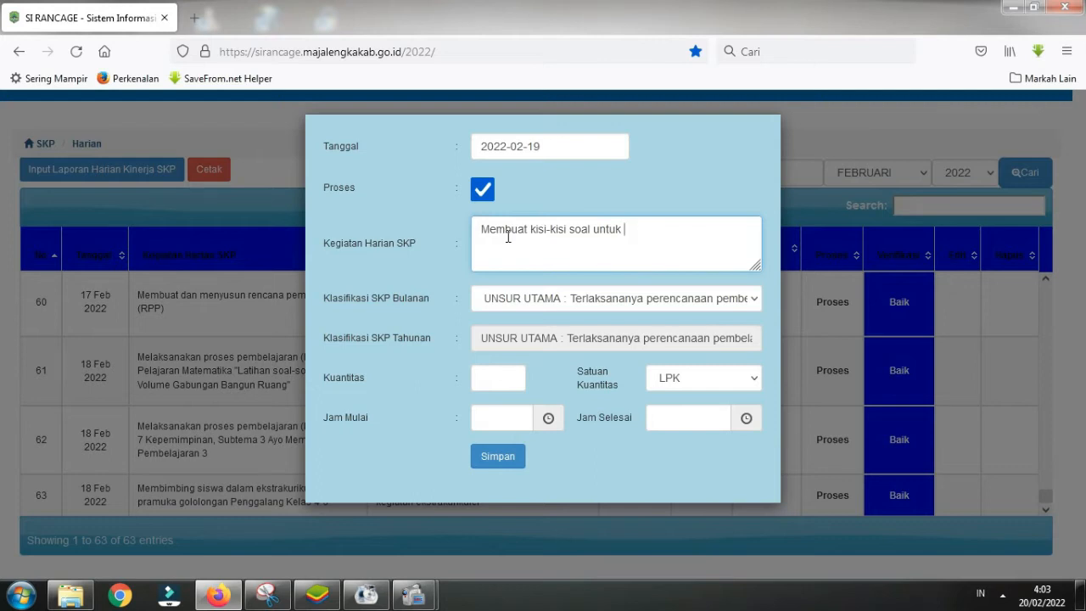
type("Penilaia")
type("n Ha")
type("riam")
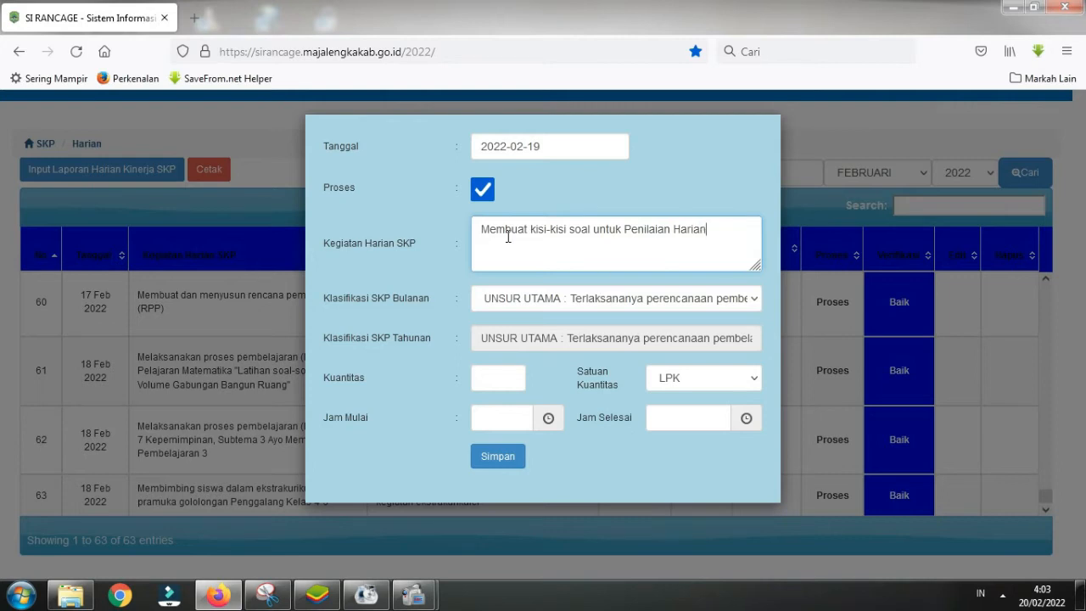
type(" Tema")
Open the On-Screen Keyboard, move it clear of the form, and add the theme number 7 to the activity description.
left_click(21, 594)
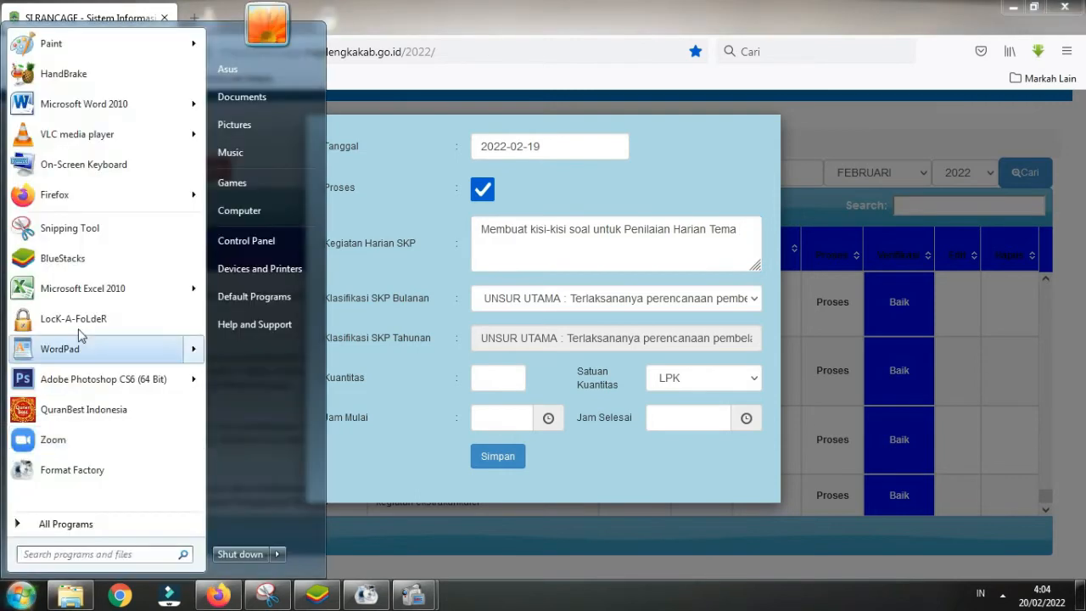
left_click(97, 166)
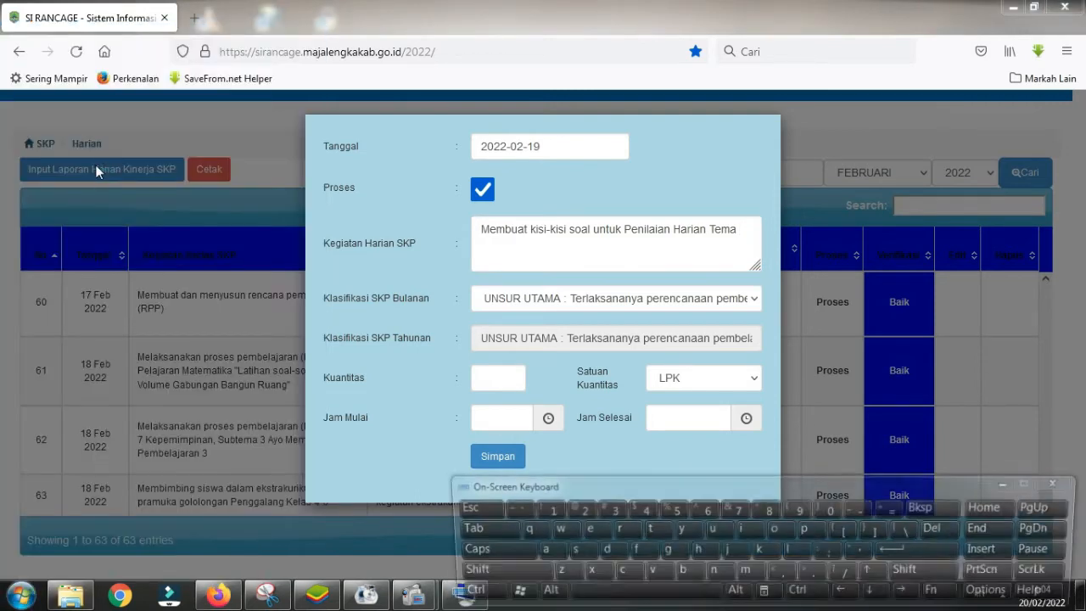
left_click_drag(744, 488, 785, 560)
left_click(742, 229)
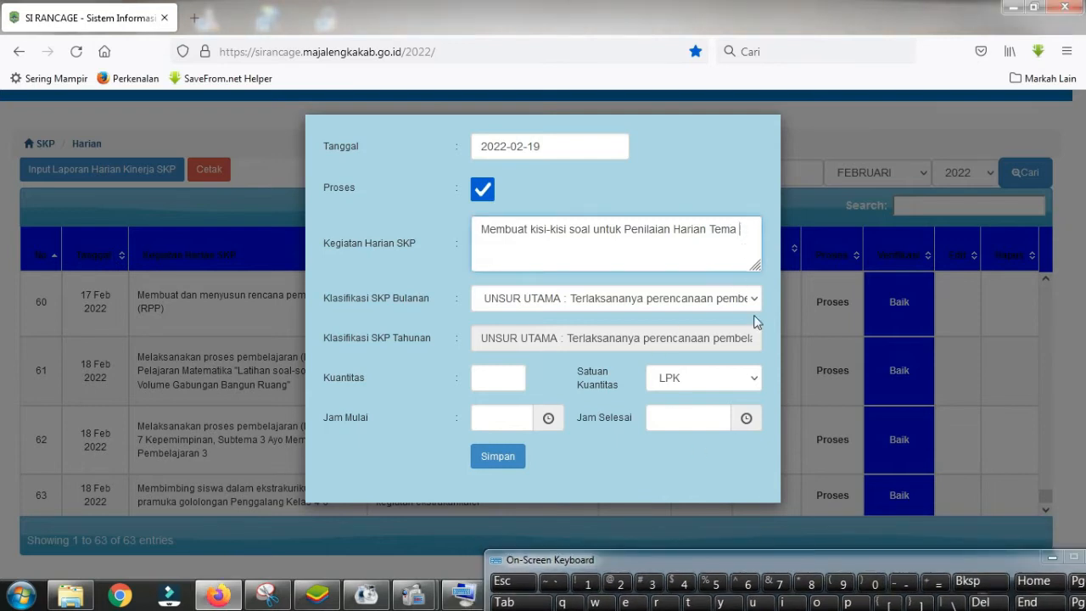
left_click(779, 583)
left_click(754, 231)
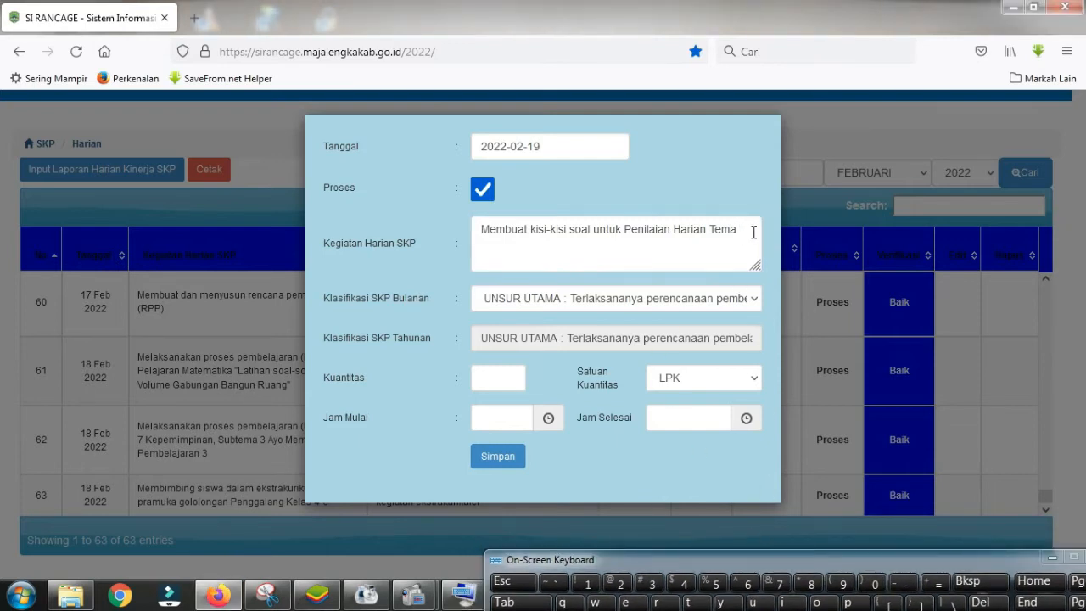
left_click(779, 583)
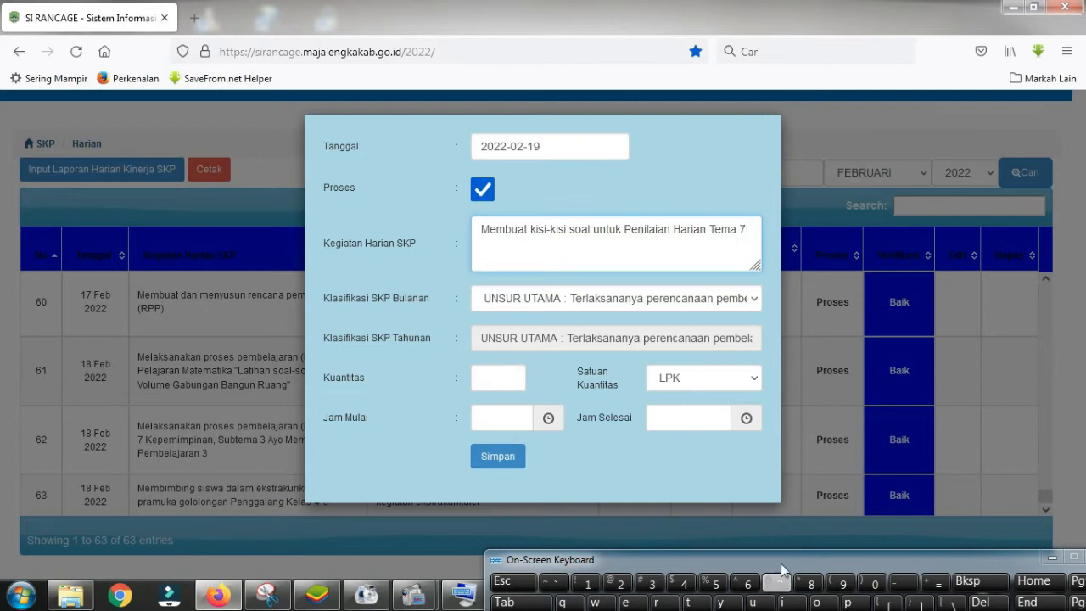
Complete the Kegiatan Harian SKP description by adding "Subtema 3" after the theme number.
type("su")
key("BackSpace")
key("BackSpace")
key("BackSpace")
type("Subtema")
left_click(621, 583)
left_click(652, 584)
Set the Kuantitas of the question-grid (kisi-kisi soal) activity to 0.
left_click(498, 380)
left_click(497, 379)
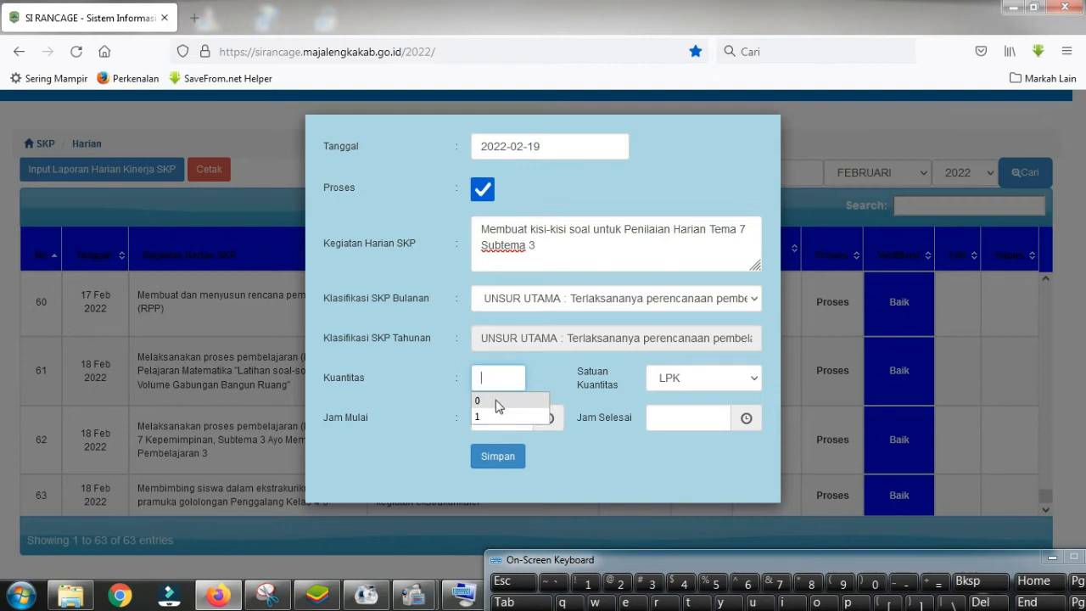
left_click(498, 403)
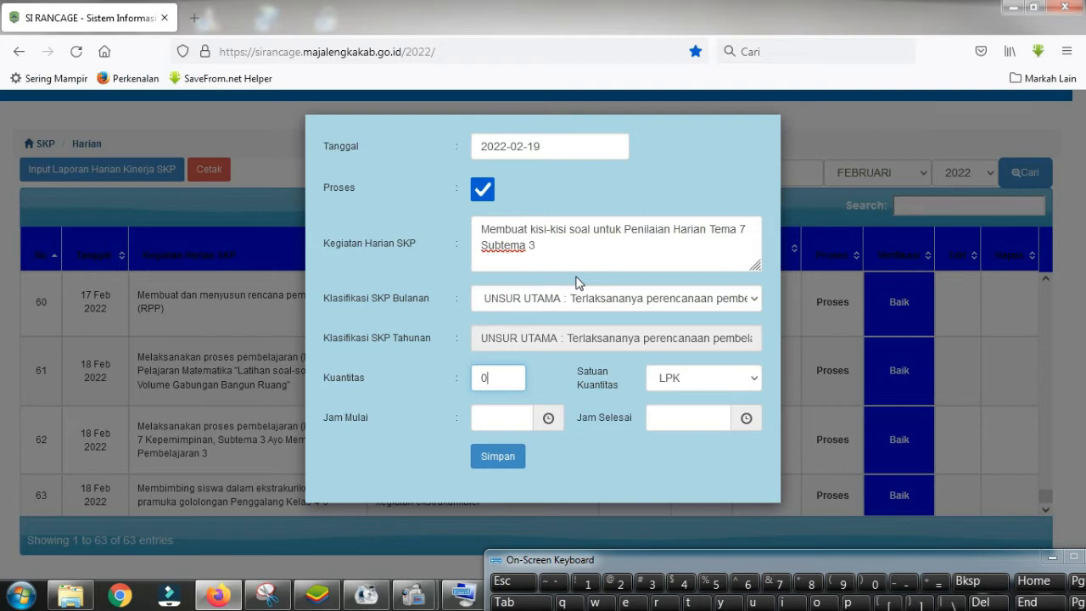
Set Jam Mulai to 07:30 and Jam Selesai to 08:40, and save the daily SKP report.
left_click(496, 417)
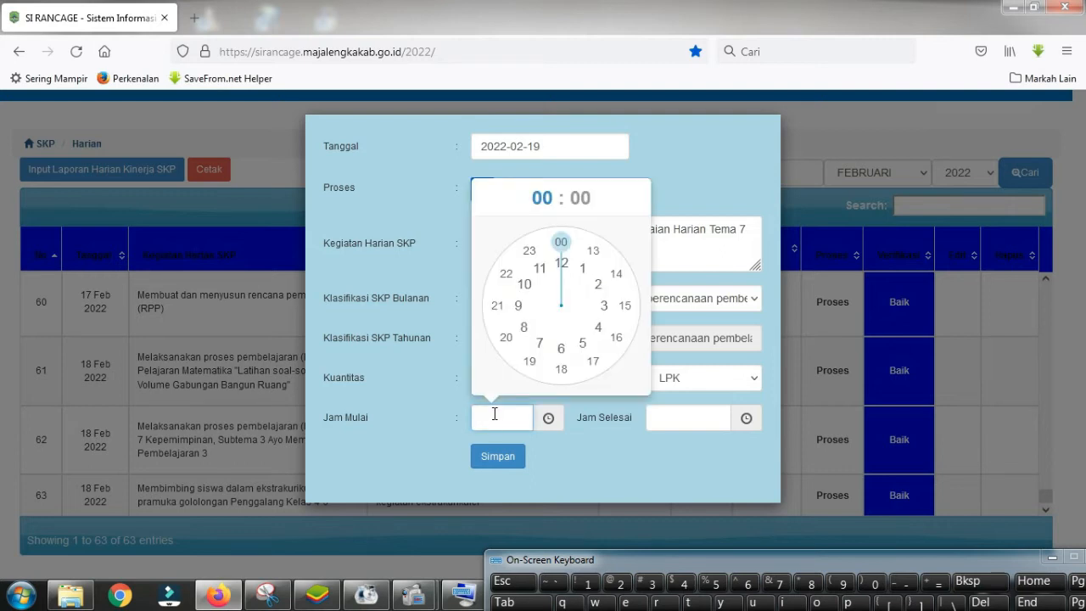
left_click(540, 344)
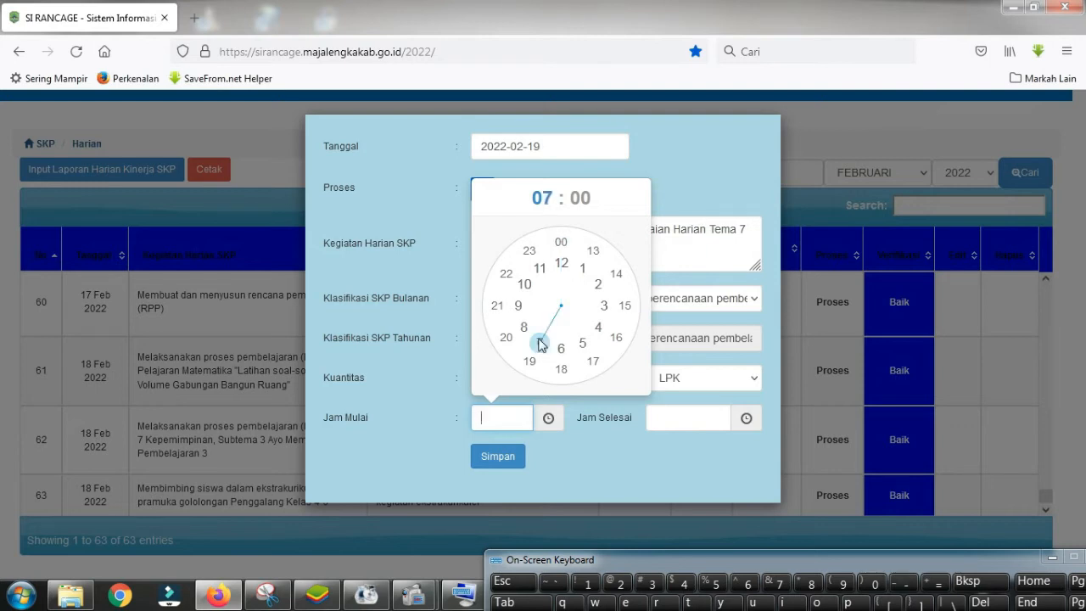
left_click(560, 368)
left_click(656, 424)
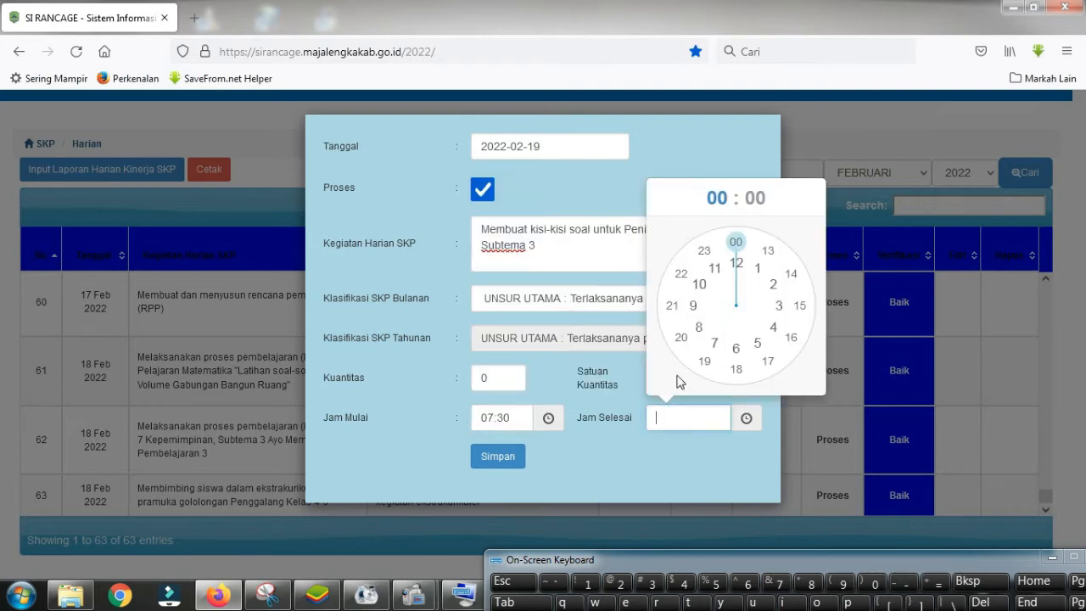
left_click(694, 333)
left_click(688, 340)
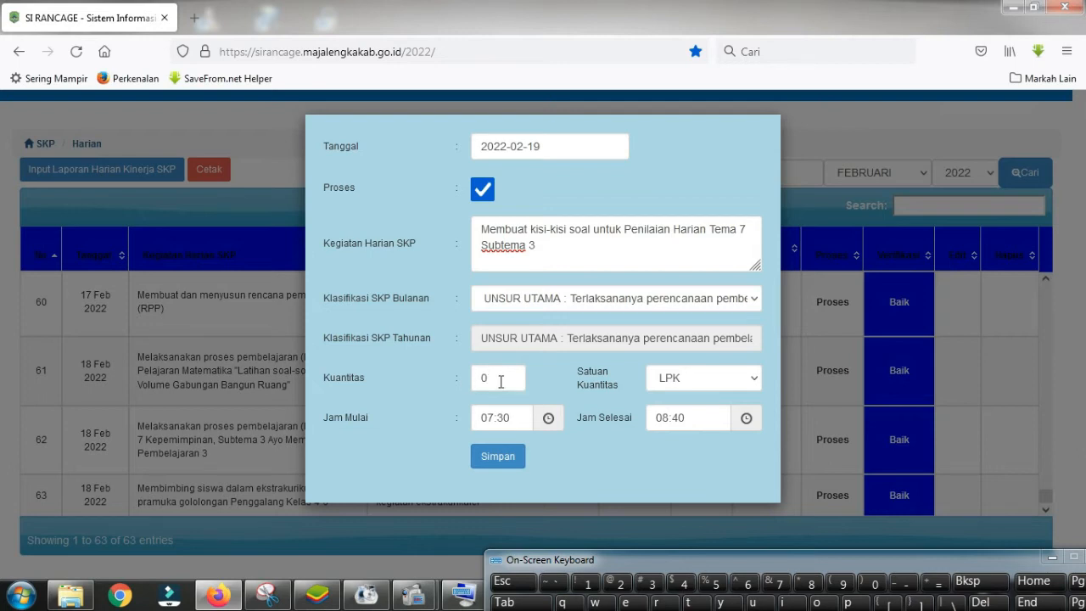
left_click(501, 464)
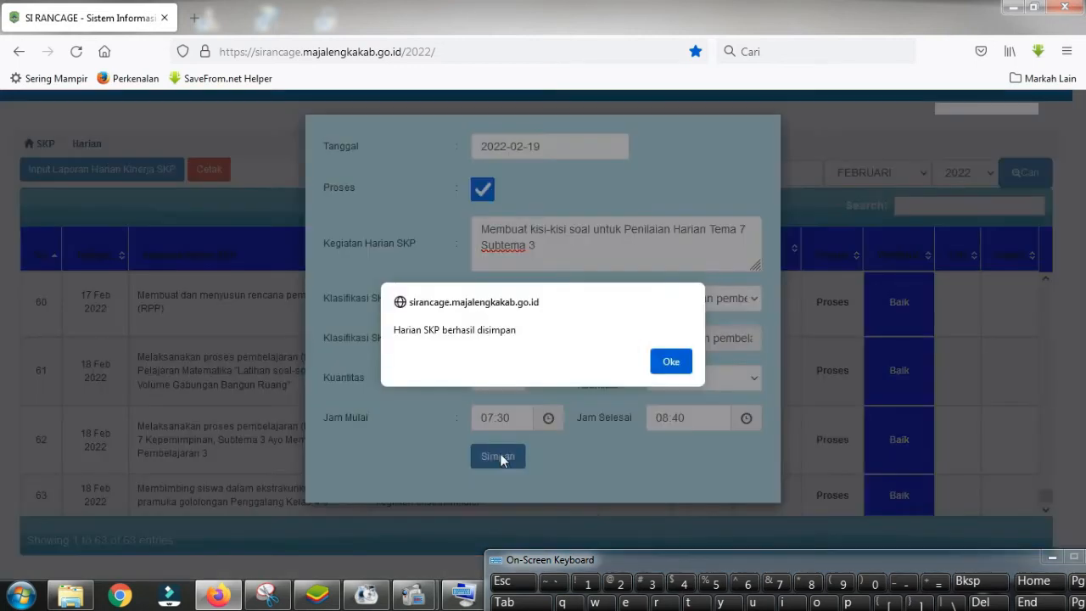
left_click(660, 364)
Copy the Kegiatan Harian SKP text of the 18 Feb 2022 entry about Tema 7 Kepemimpinan, Subtema 3 Ayo Memimpin, Pembelajaran 3.
scroll(641, 373, "down", 2)
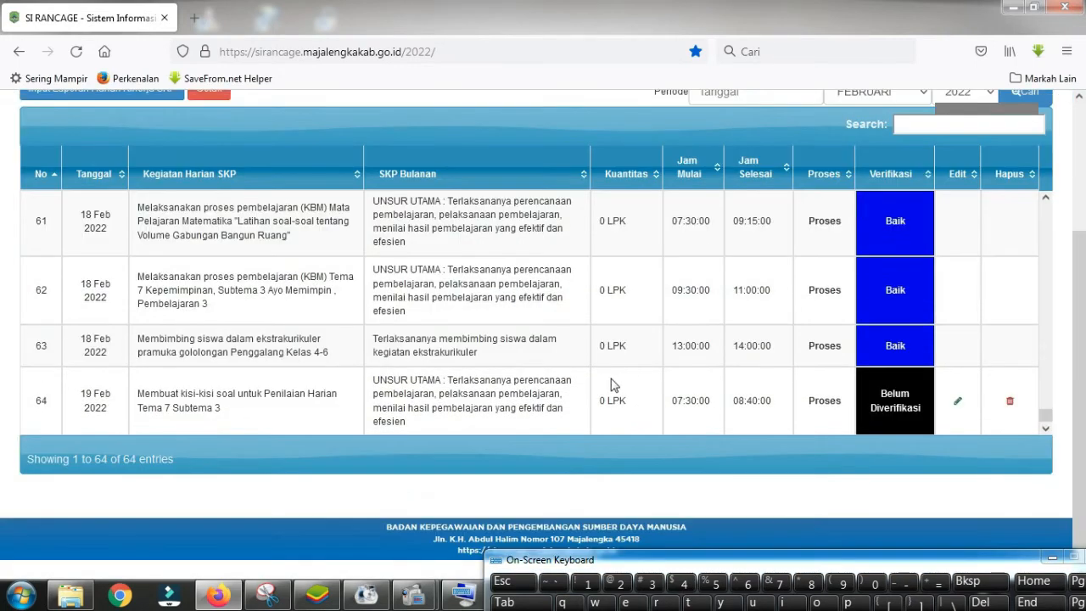
scroll(181, 203, "up", 2)
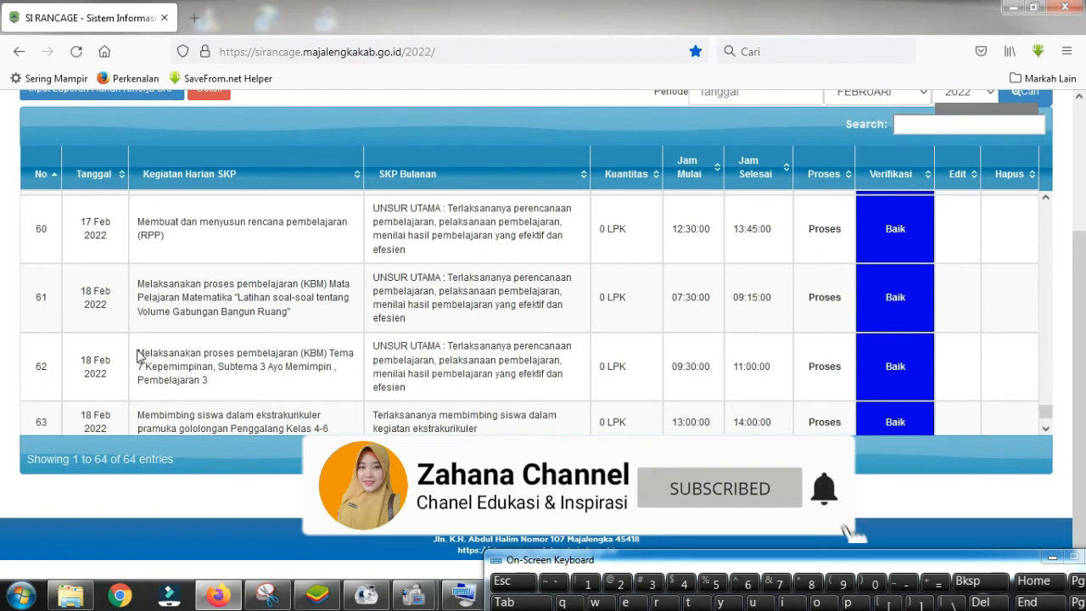
left_click_drag(135, 358, 291, 388)
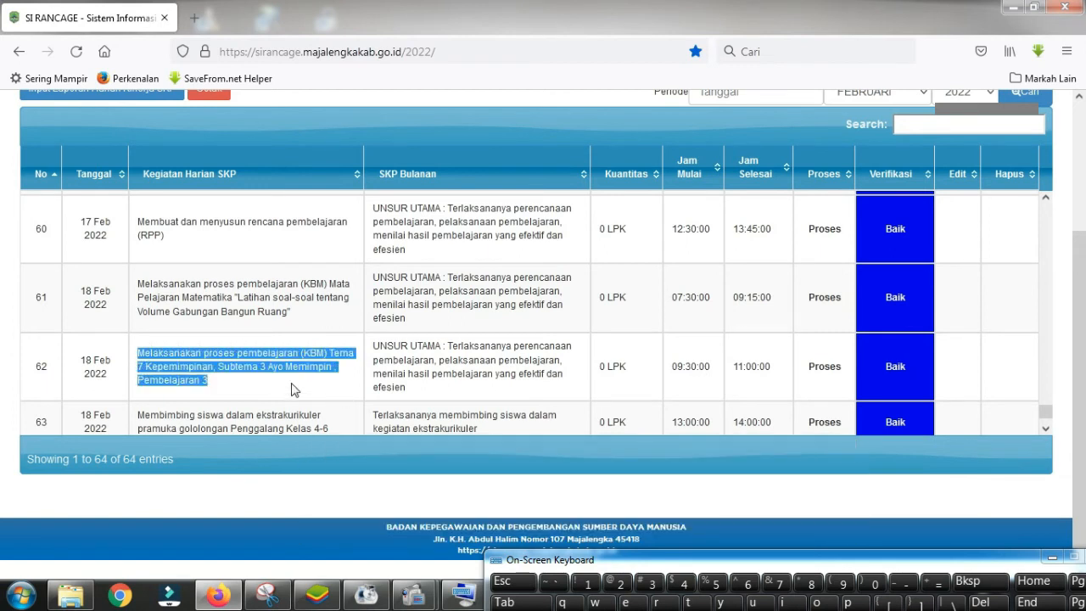
right_click(176, 367)
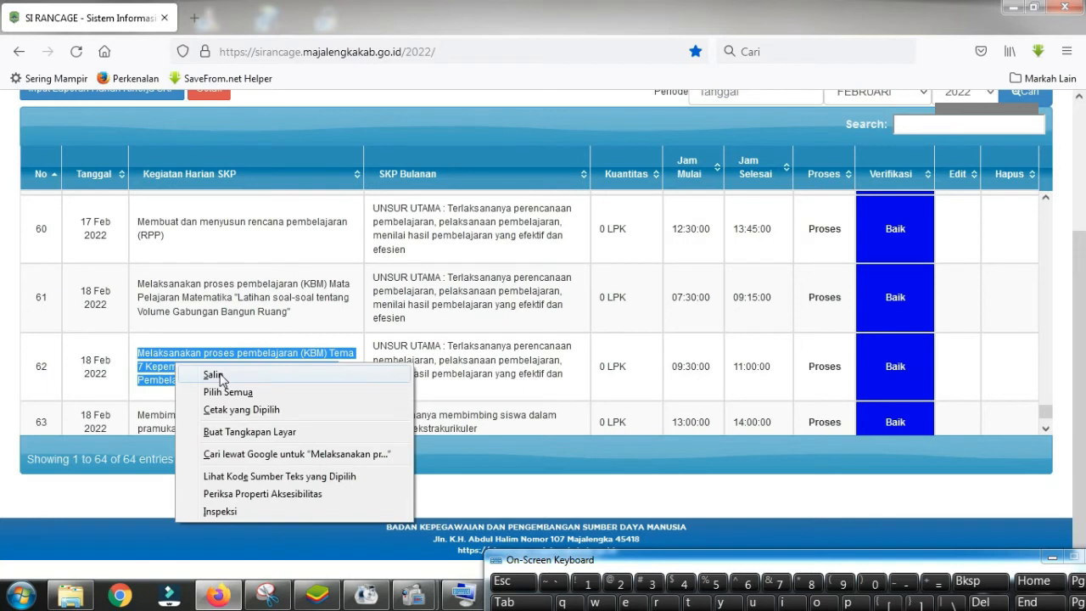
left_click(214, 375)
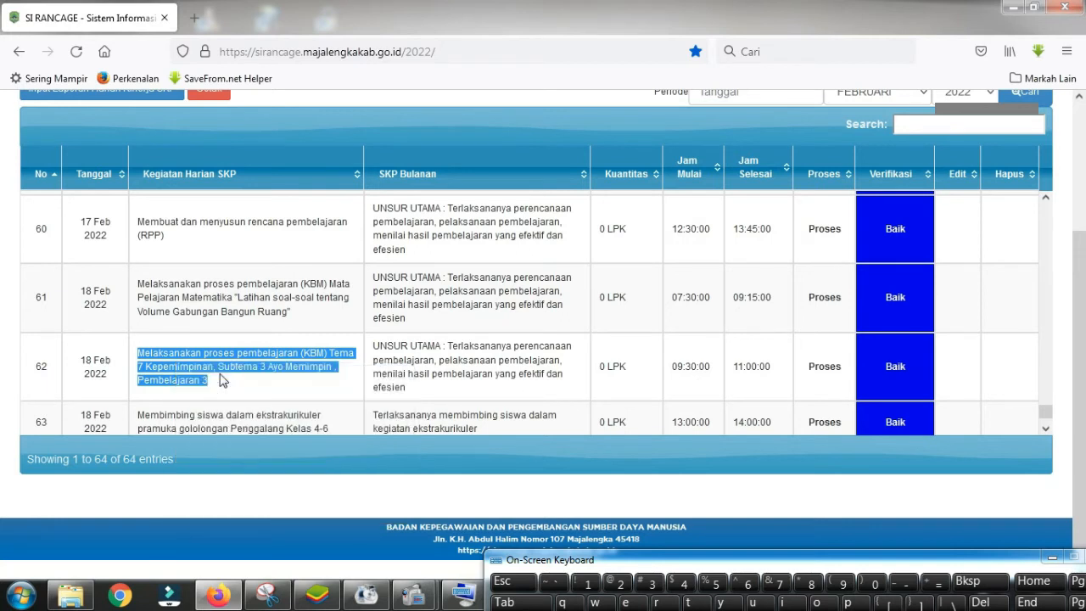
Start another daily SKP performance report and set its Tanggal to 2022-02-19.
left_click(142, 93)
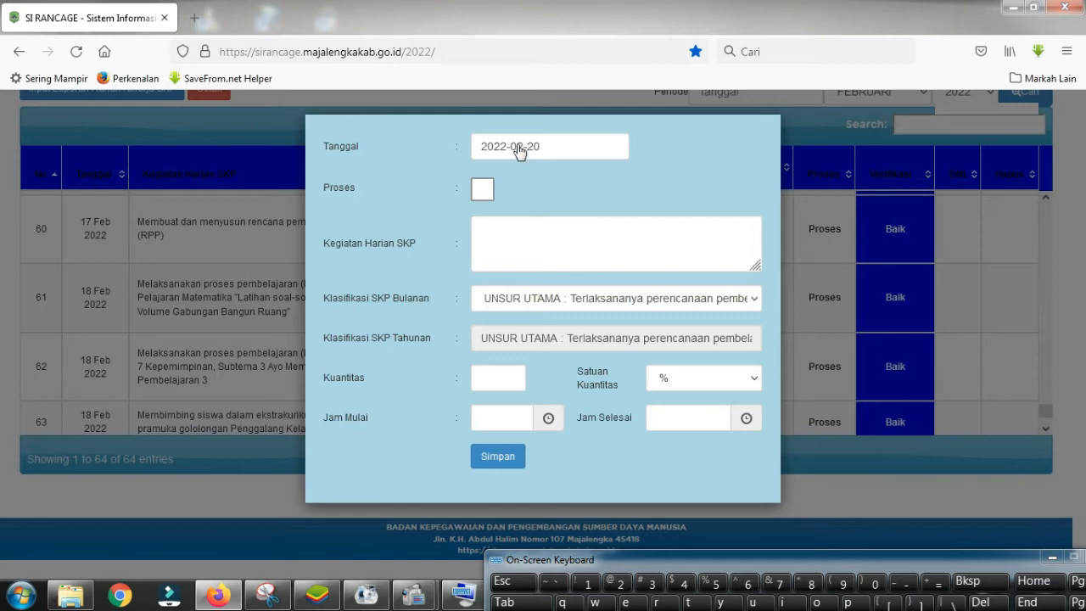
left_click(519, 151)
left_click(660, 263)
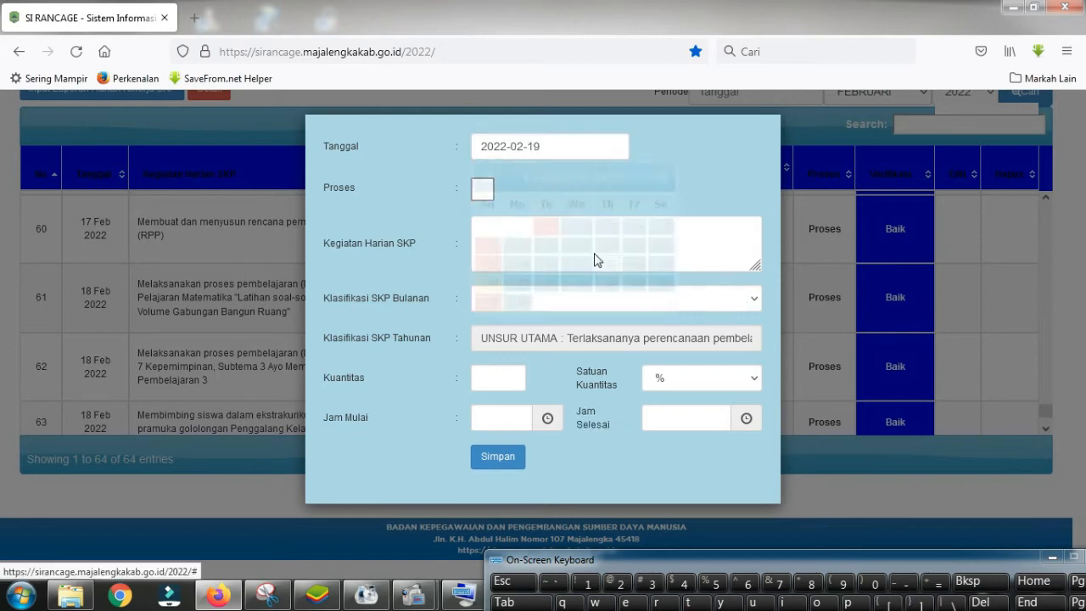
Paste the copied KBM description into Kegiatan Harian SKP and change its ending to "Pembelajaran 4".
left_click(509, 238)
right_click(524, 239)
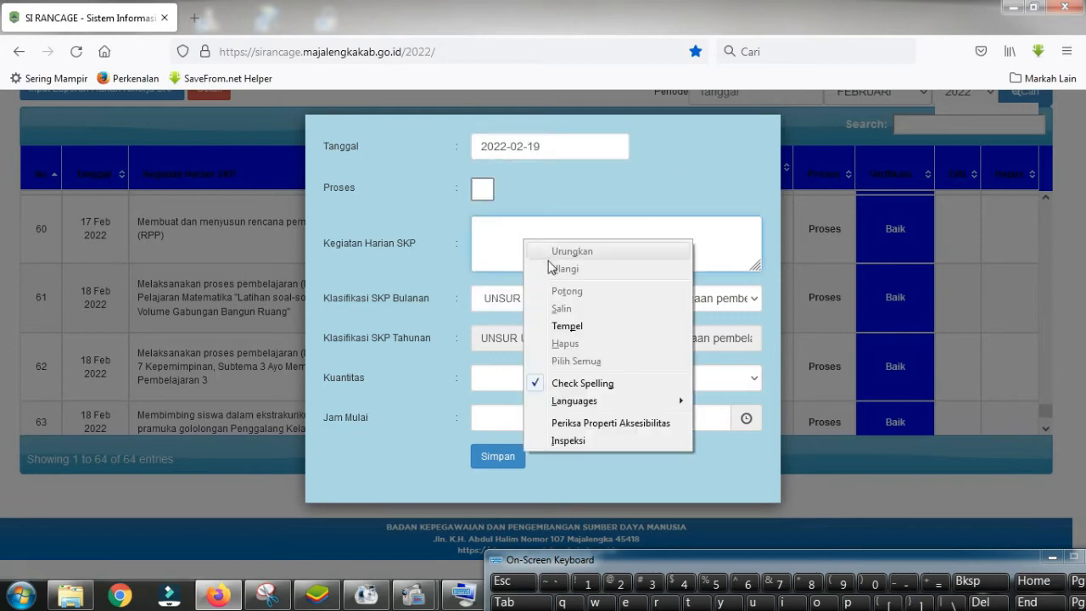
left_click(580, 327)
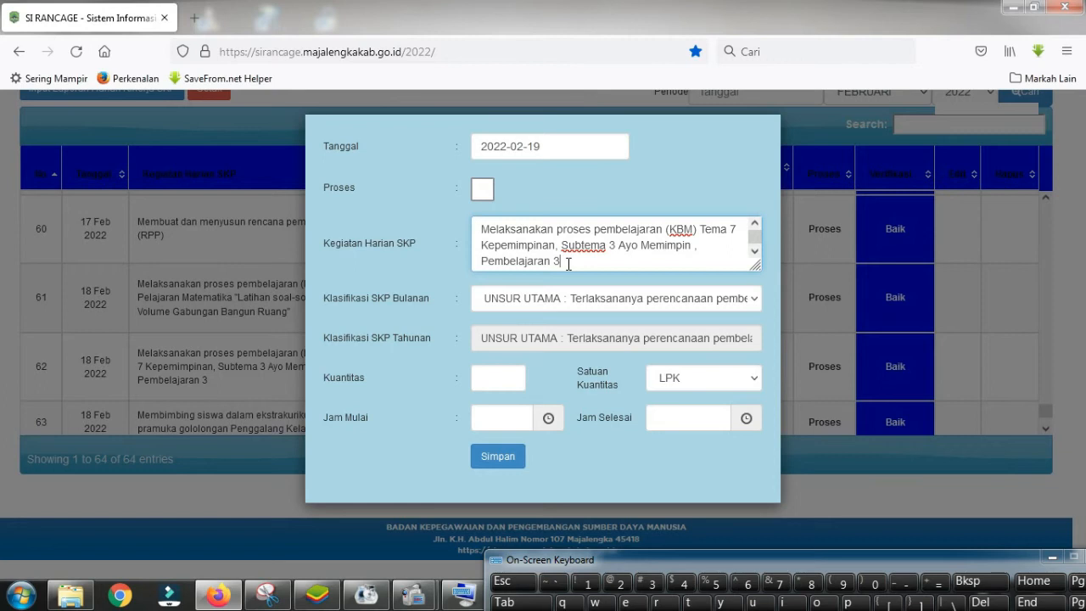
type("4")
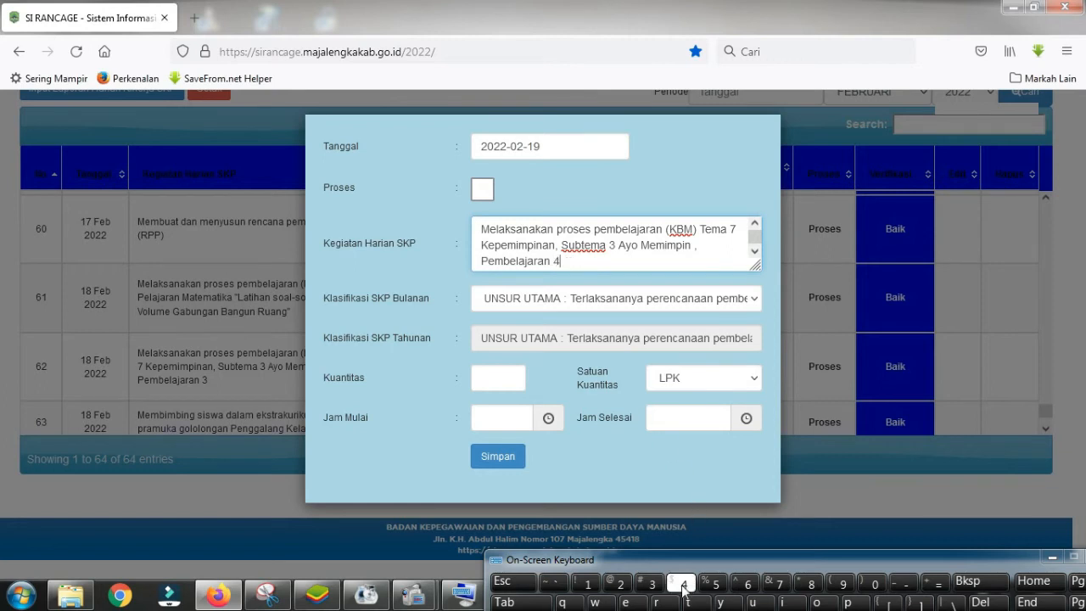
Confirm the KBM activity as Proses and set its Kuantitas to 0, keeping the UNSUR UTAMA monthly classification.
left_click(482, 189)
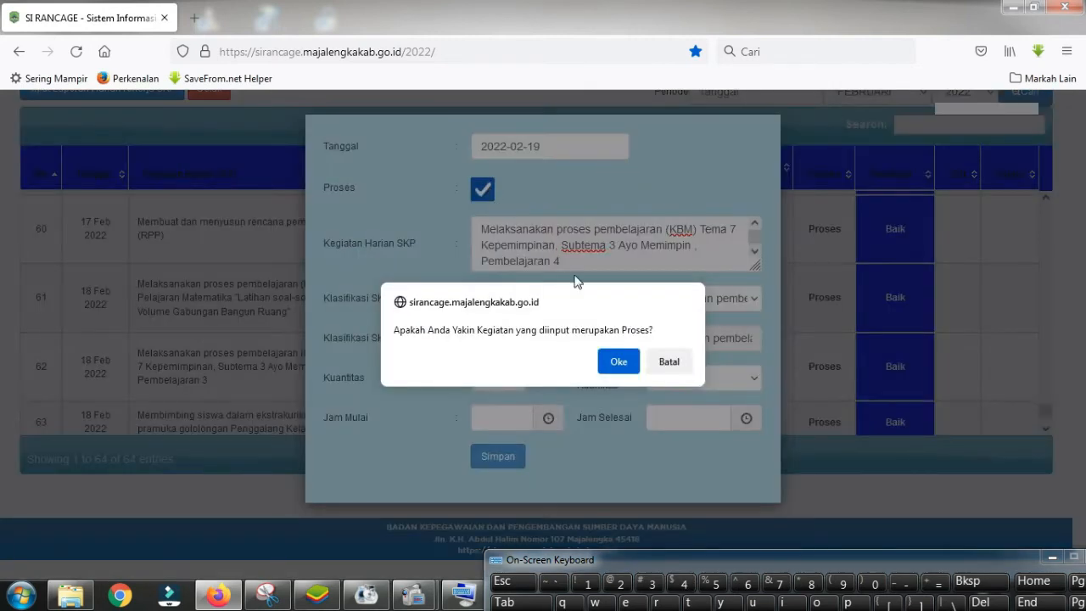
left_click(616, 359)
left_click(502, 377)
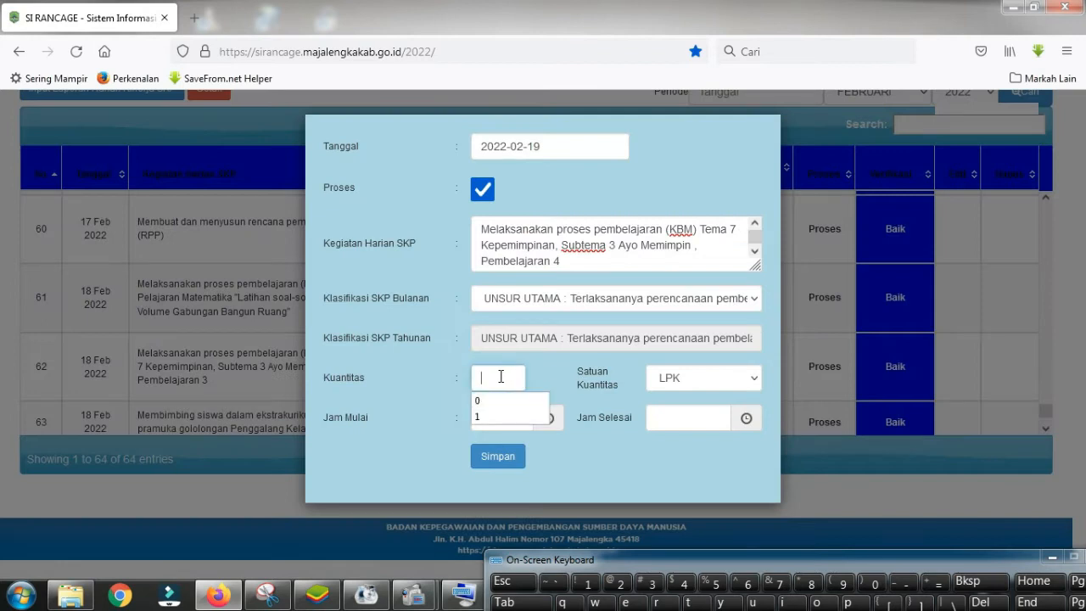
left_click(502, 407)
left_click(594, 304)
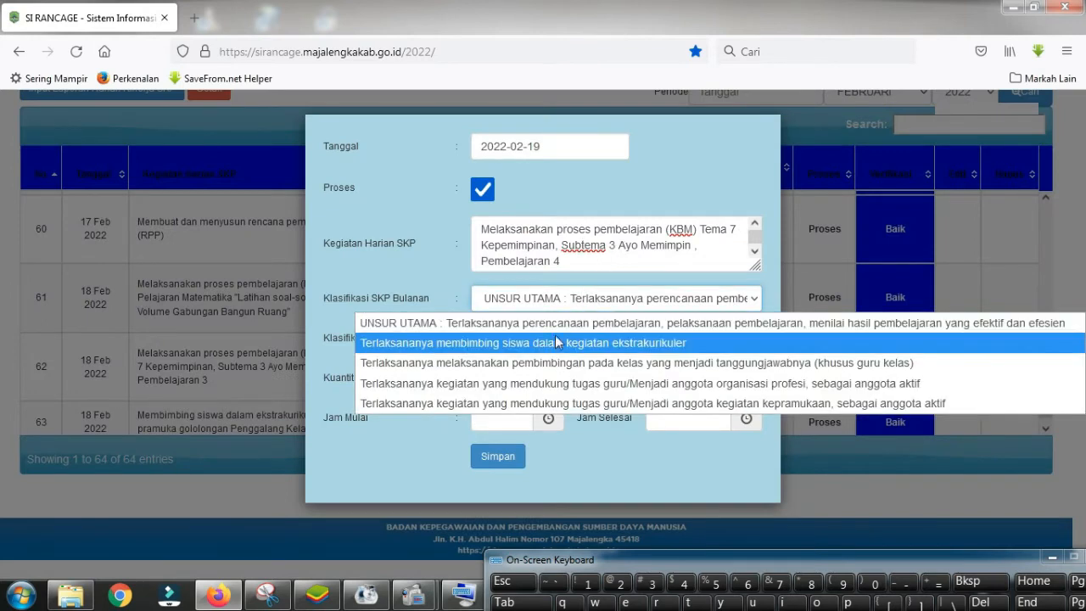
left_click(622, 293)
Set the KBM activity's Jam Mulai to 08:40 and Jam Selesai to 09:15, and save the report.
left_click(492, 414)
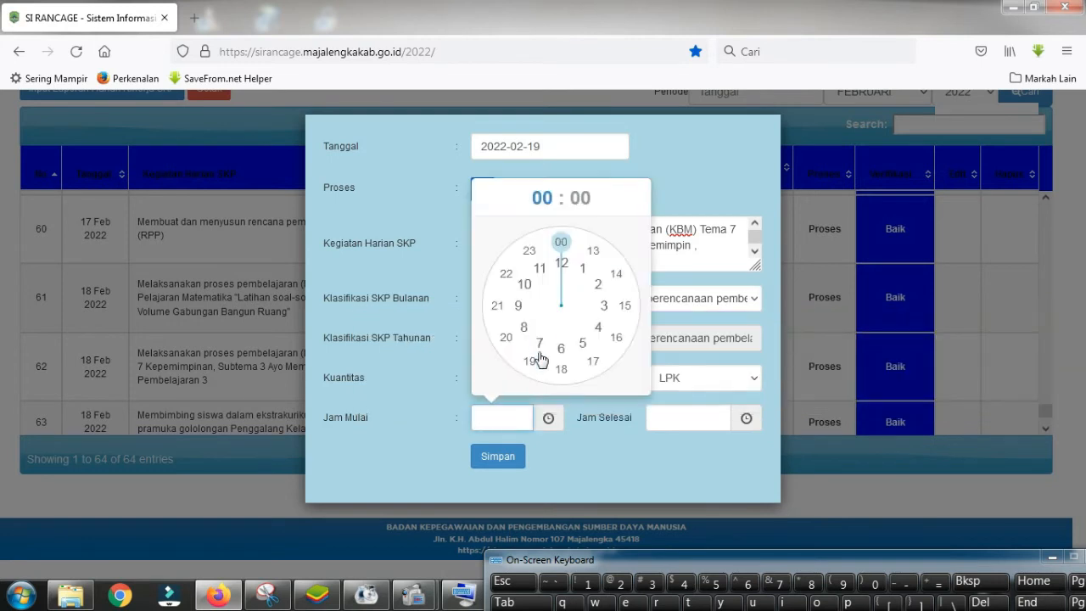
left_click(526, 330)
left_click(507, 337)
left_click(654, 415)
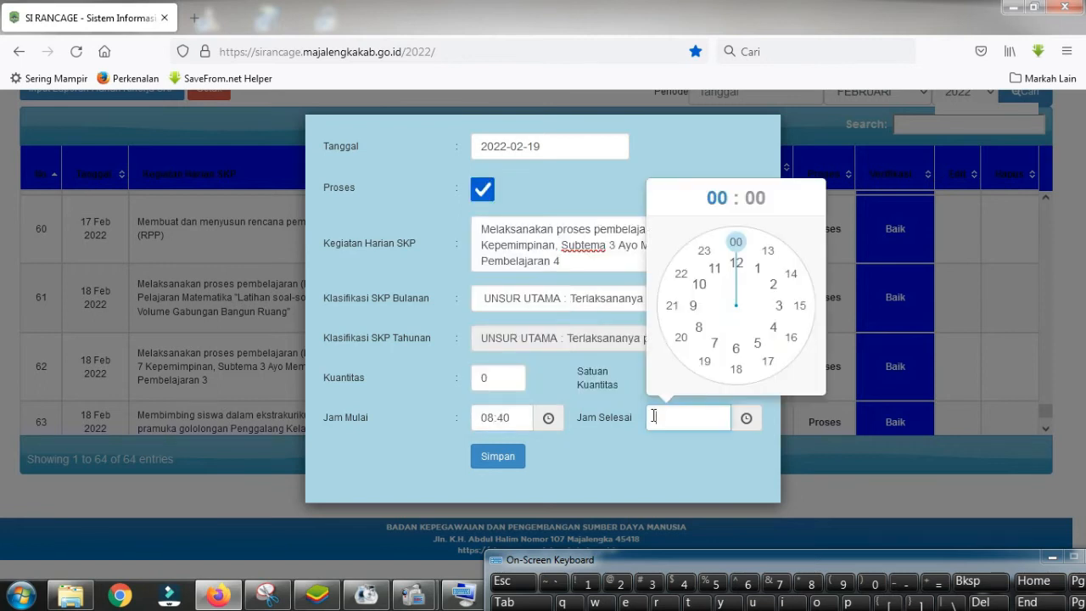
left_click(698, 311)
left_click(796, 308)
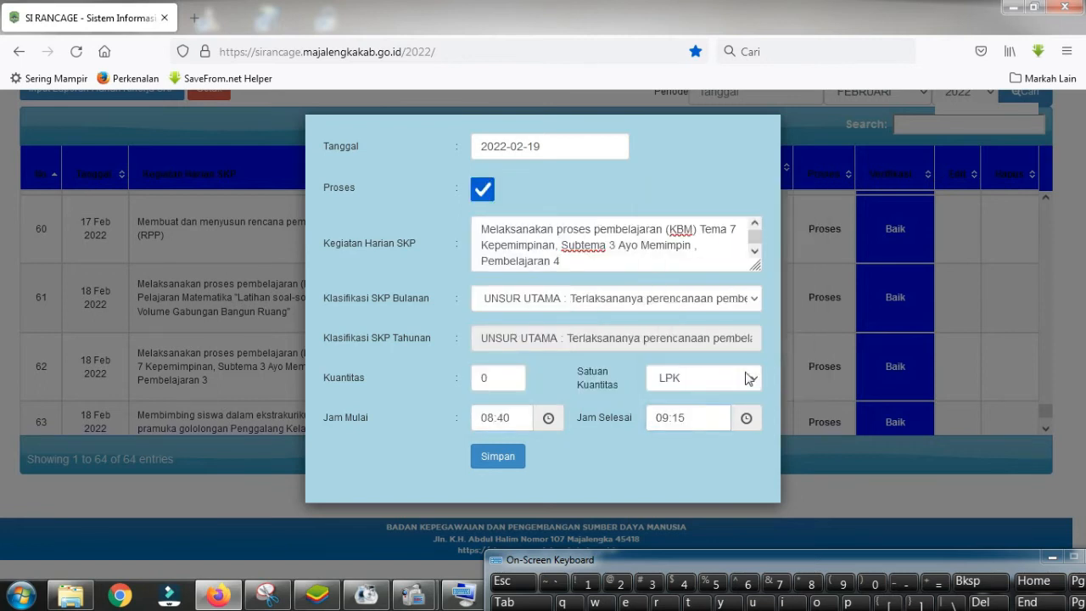
left_click(498, 458)
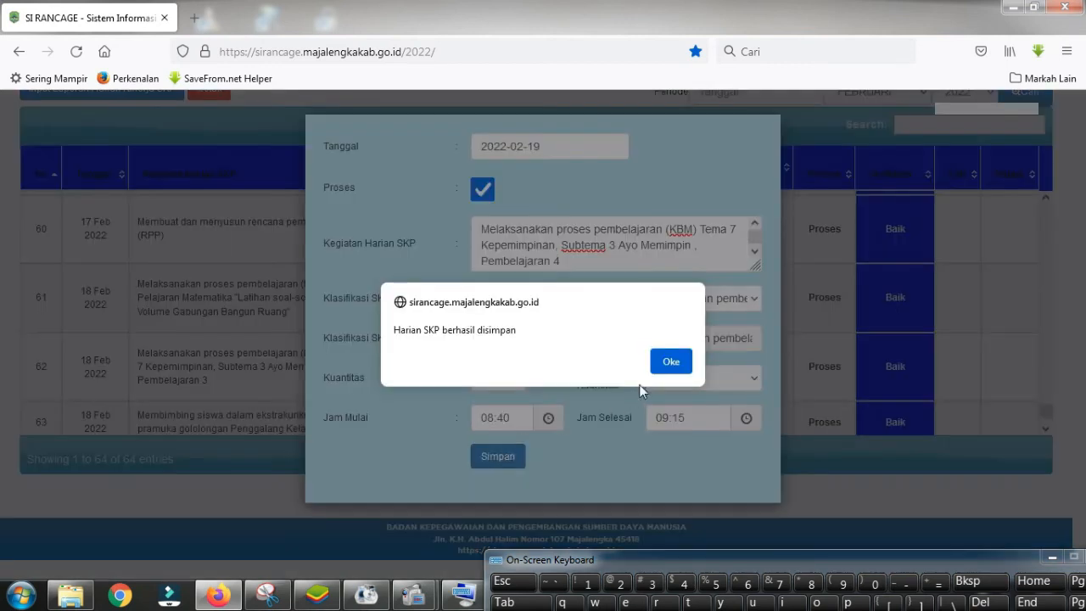
left_click(667, 362)
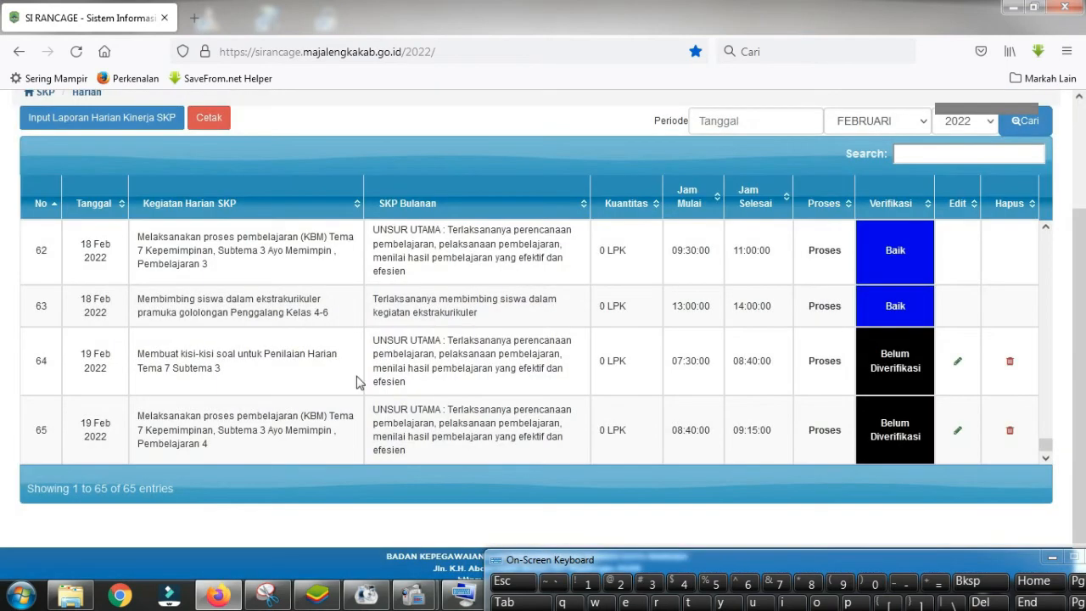
Copy the activity text "Membuat kisi-kisi soal untuk Penilaian Harian Tema 7 Subtema 3" from the 19 Feb 2022 entry.
scroll(283, 429, "down", 1)
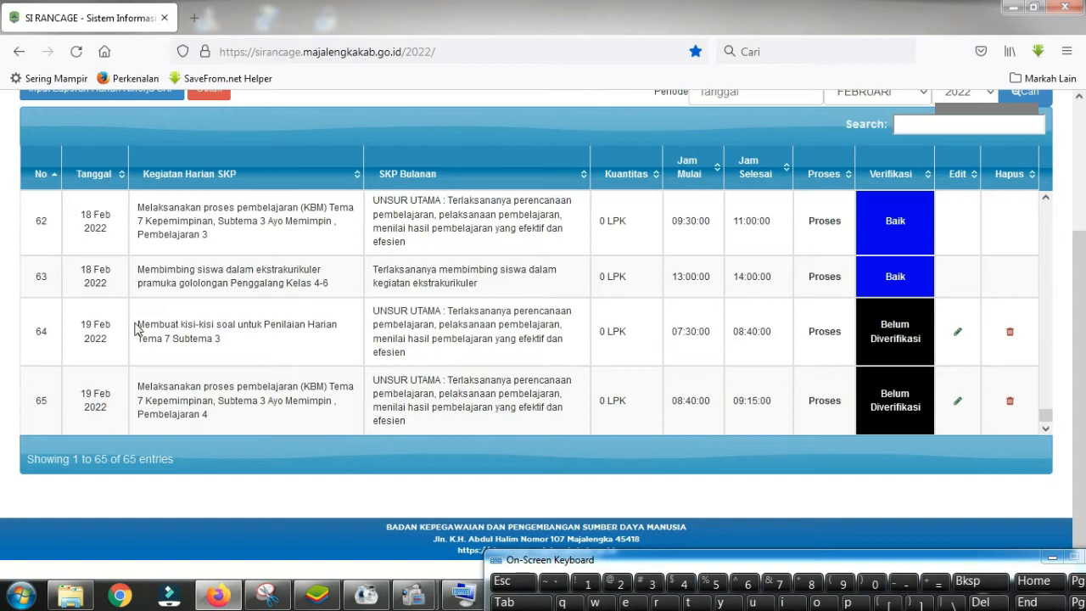
triple_click(224, 324)
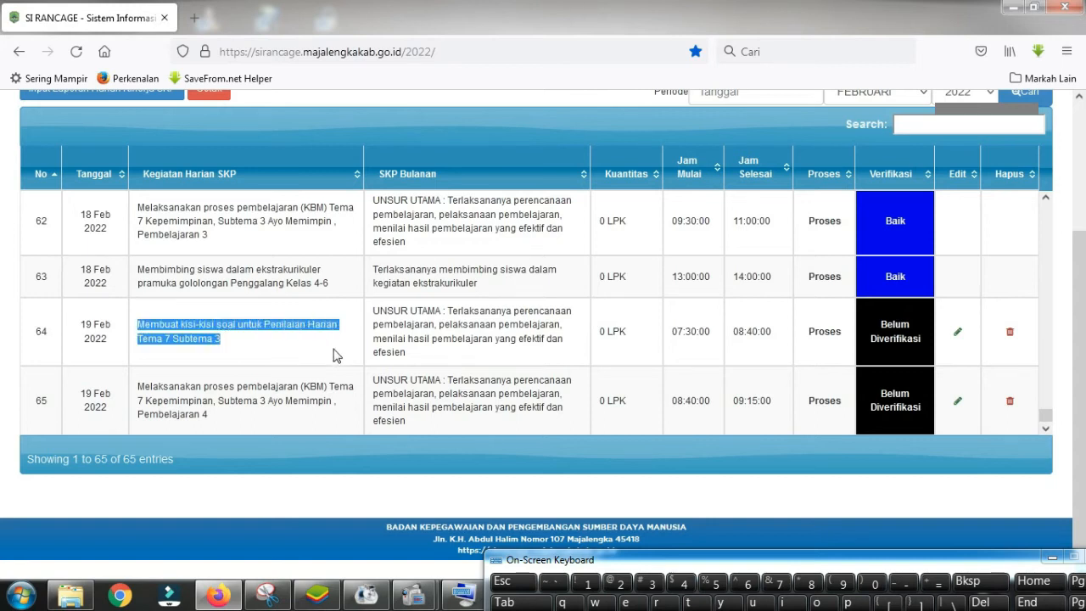
right_click(176, 327)
left_click(233, 339)
Start a third daily SKP performance report for the same day, with Tanggal set to 2022-02-19.
left_click(124, 93)
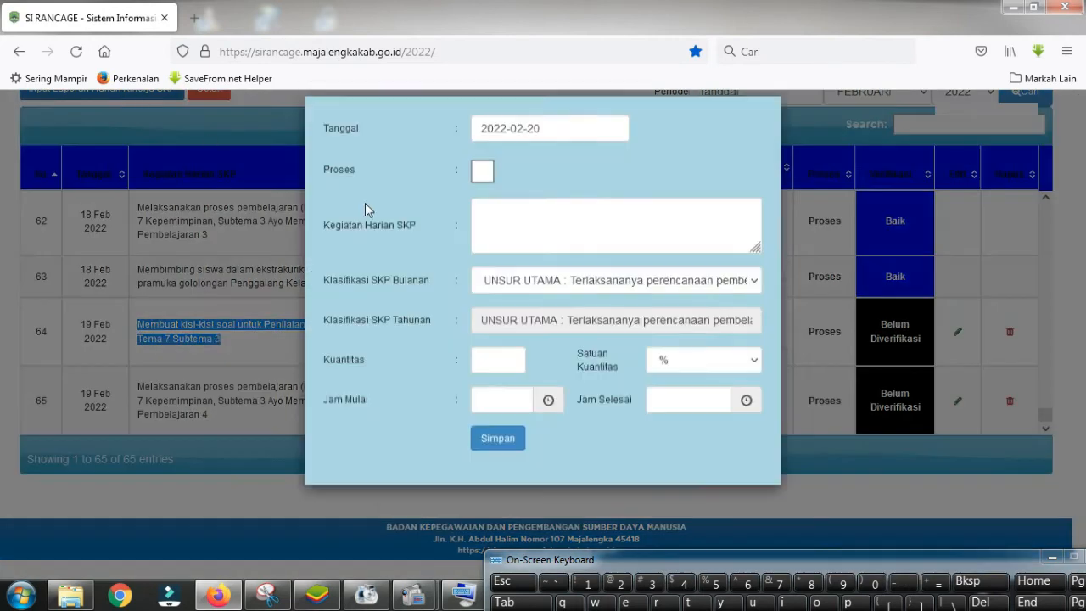
left_click(514, 146)
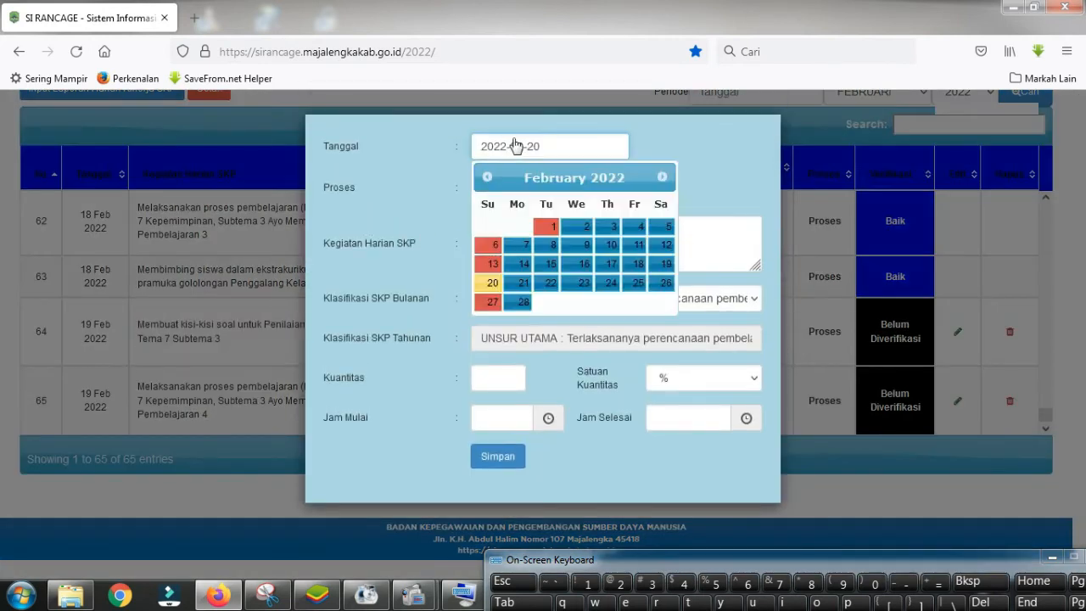
left_click(666, 264)
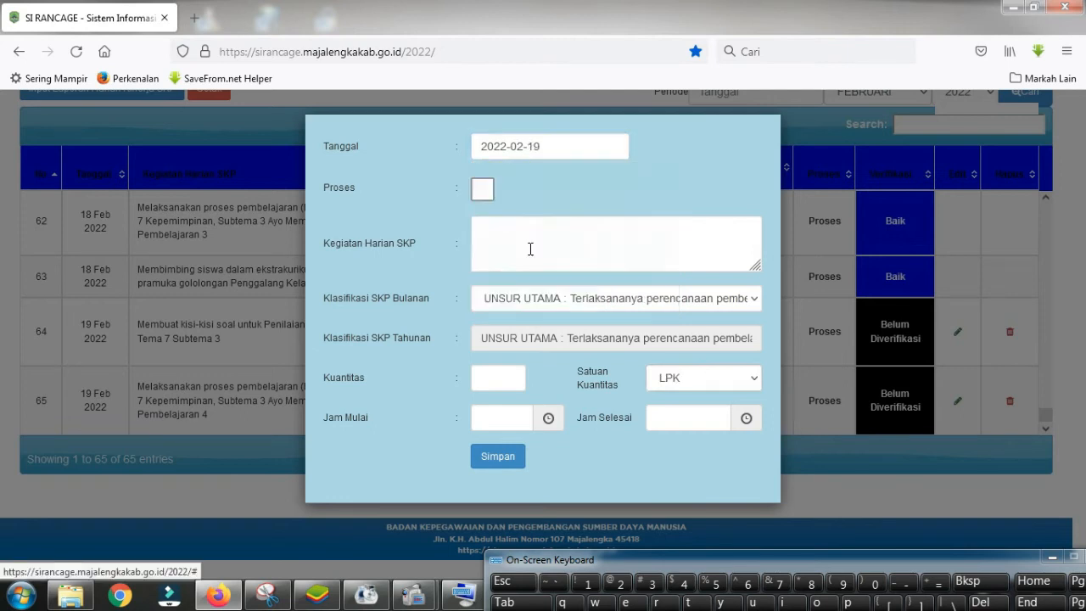
Paste the copied description into Kegiatan Harian SKP and reword it to "Membuat soal berdasarkan kisi-kisi soal untuk Penilaian Harian Tema 7 Subtema 3".
left_click(497, 237)
right_click(497, 237)
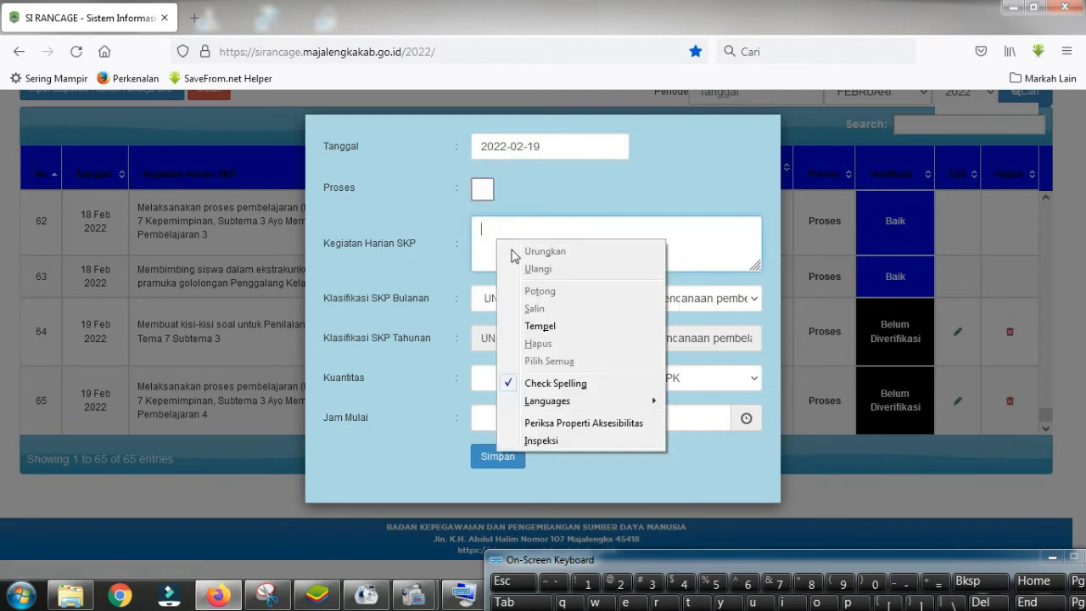
left_click(541, 323)
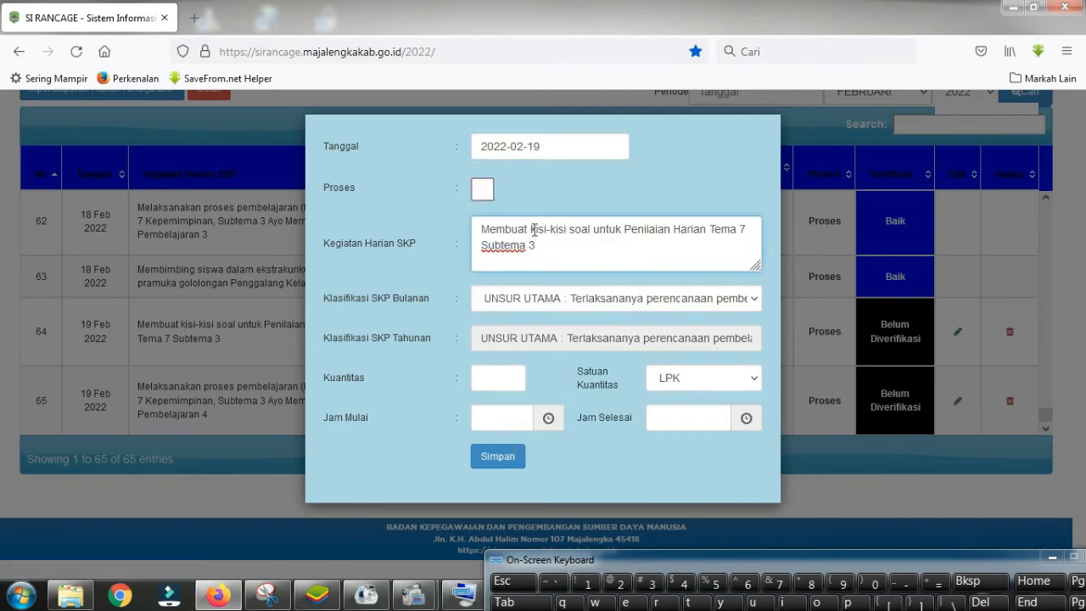
type("soal")
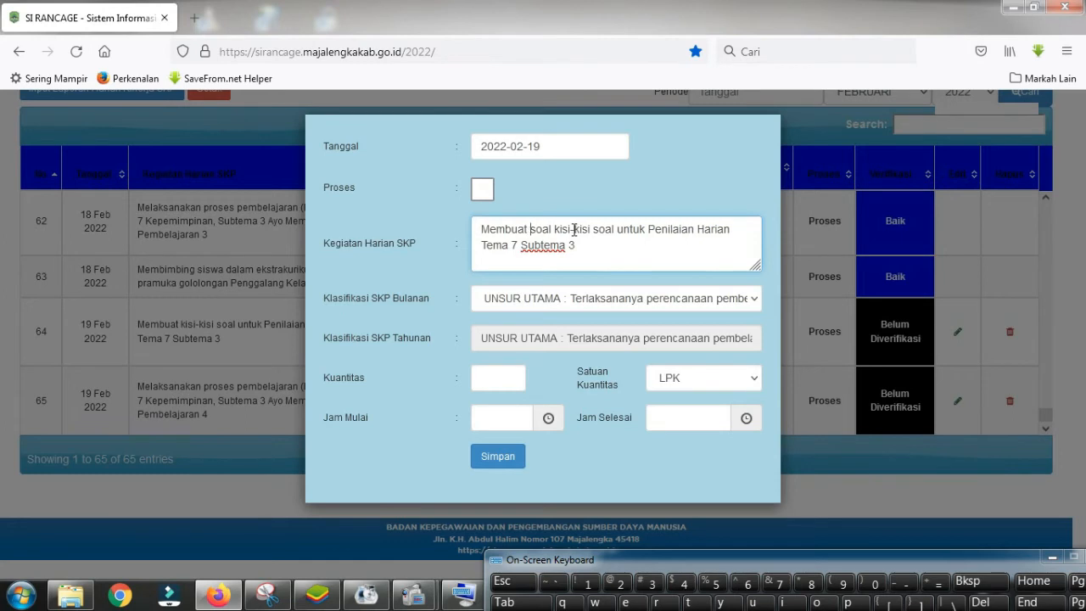
type("  berdasarkan")
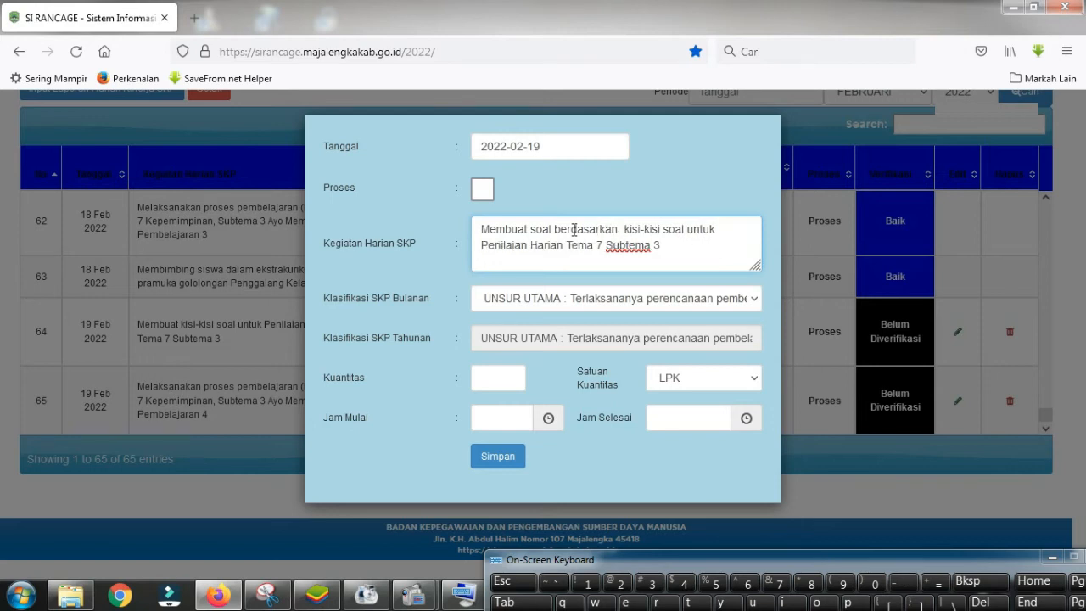
key("BackSpace")
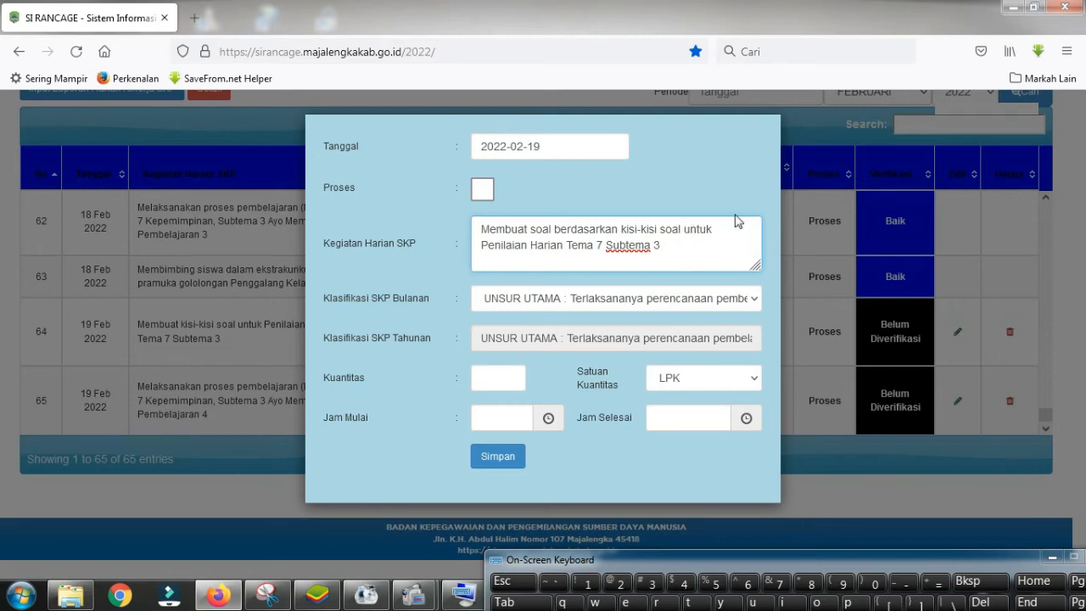
Remove the repeated "soal" so Kegiatan Harian SKP reads "Membuat soal berdasarkan kisi-kisi untuk Penilaian Harian Tema 7 Subtema 3".
key("BackSpace")
key("BackSpace")
key("BackSpace")
key("BackSpace")
key("BackSpace")
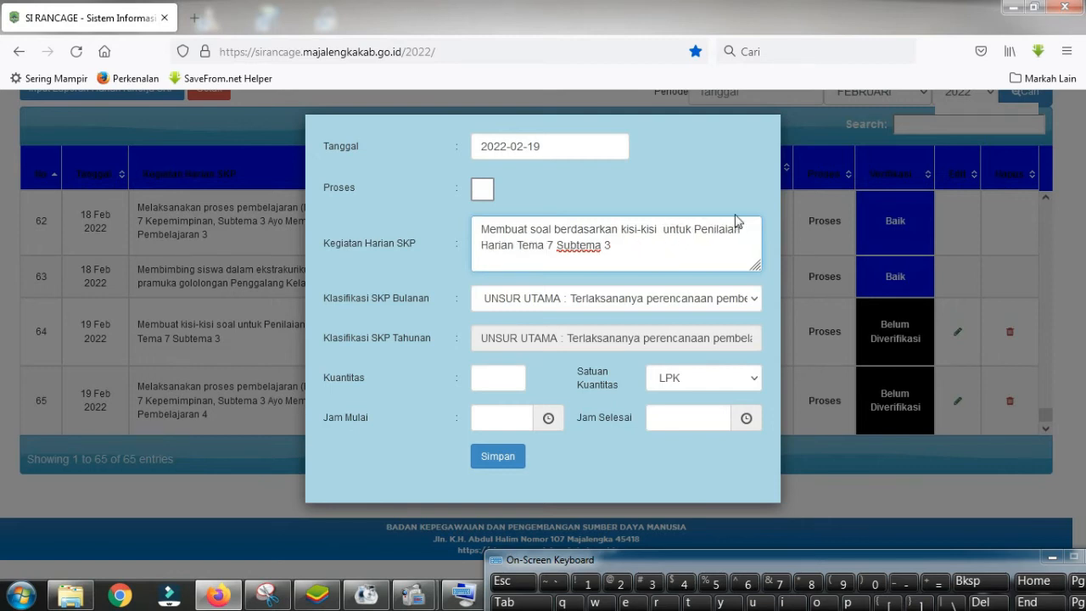
Mark the report as Proses and set Kuantitas to 0, keeping the UNSUR UTAMA monthly SKP classification.
left_click(484, 192)
left_click(619, 361)
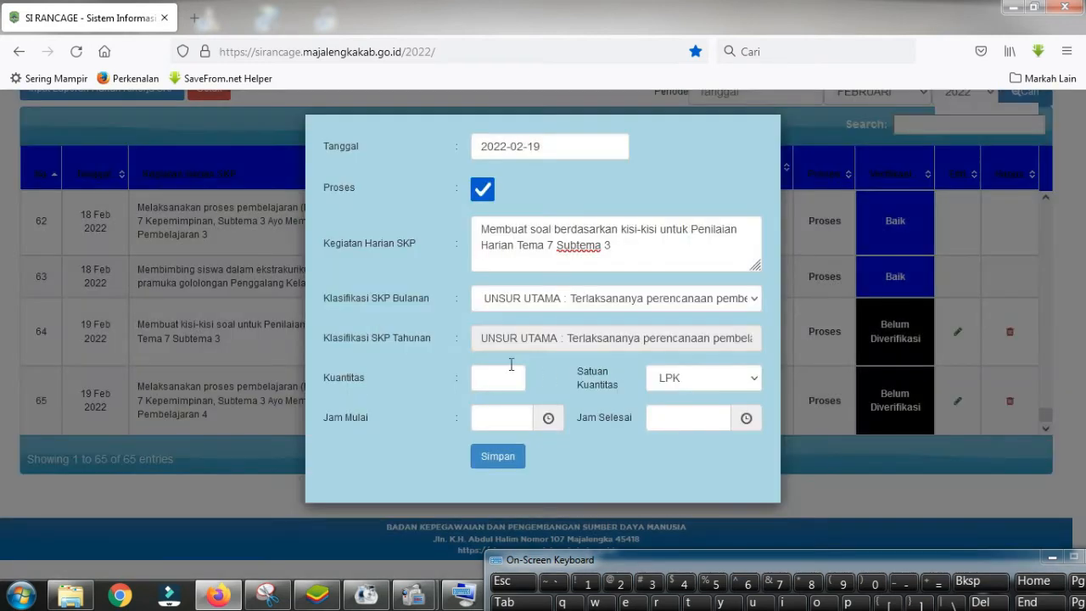
left_click(609, 300)
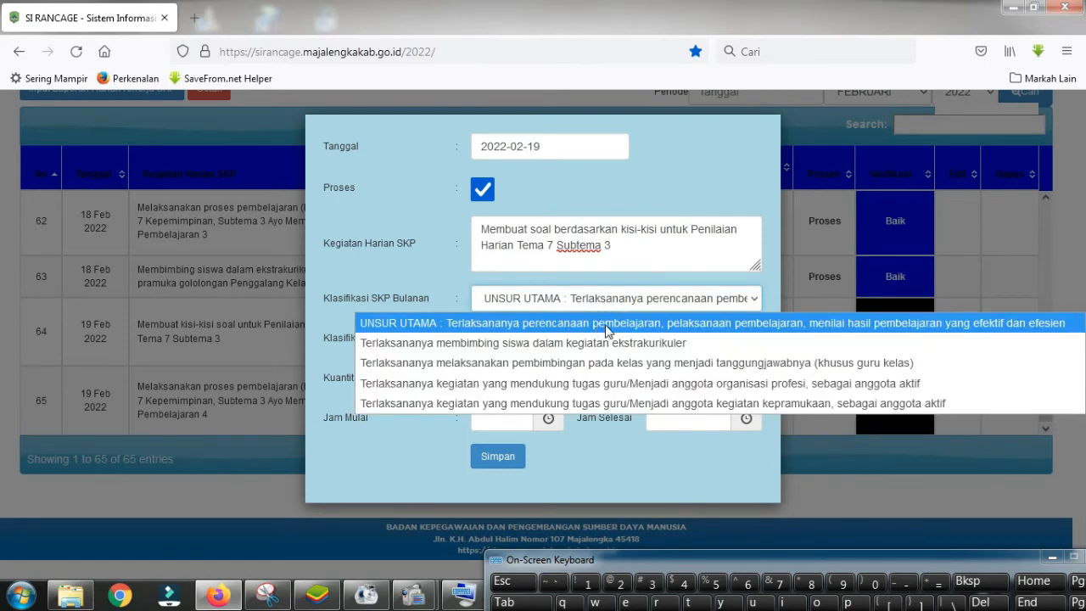
left_click(570, 303)
left_click(495, 378)
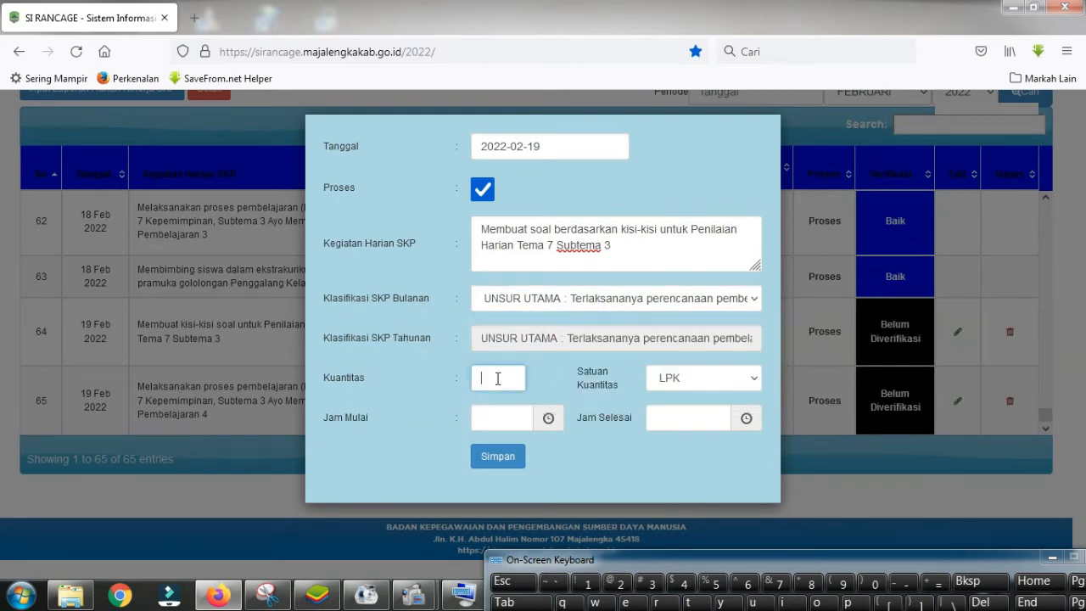
left_click(488, 401)
Set the question-writing activity's Jam Mulai to 09:30 and Jam Selesai to 10:40, and save the report.
left_click(489, 417)
left_click(517, 305)
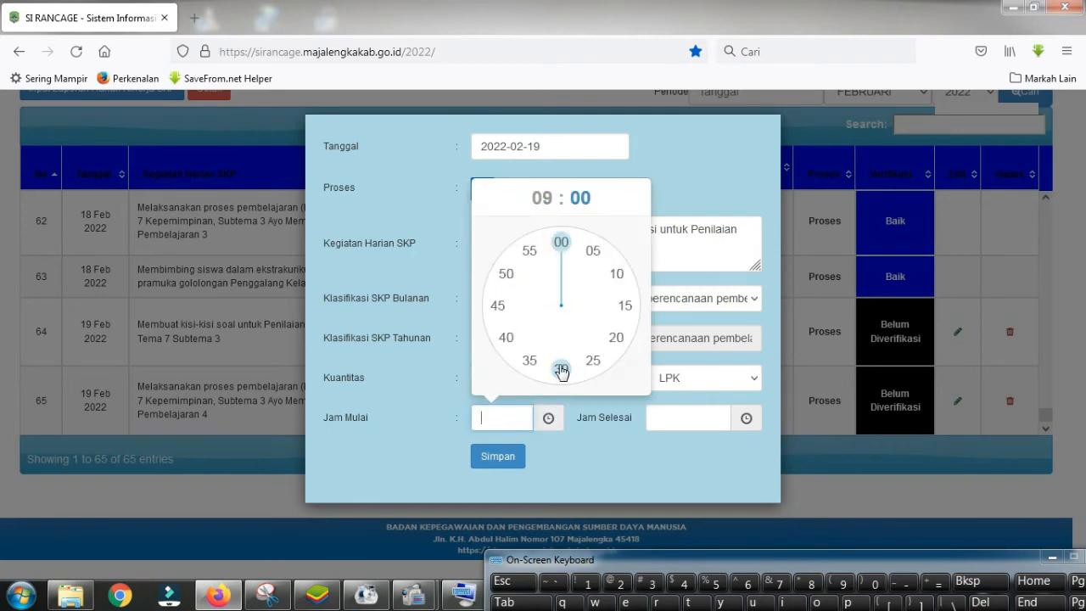
left_click(561, 370)
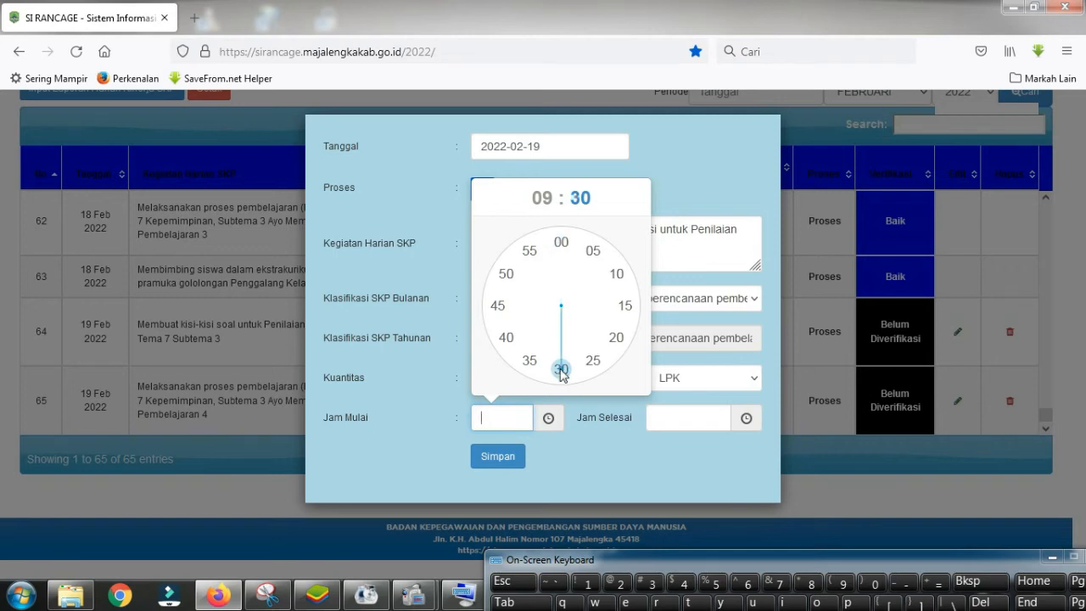
left_click(662, 422)
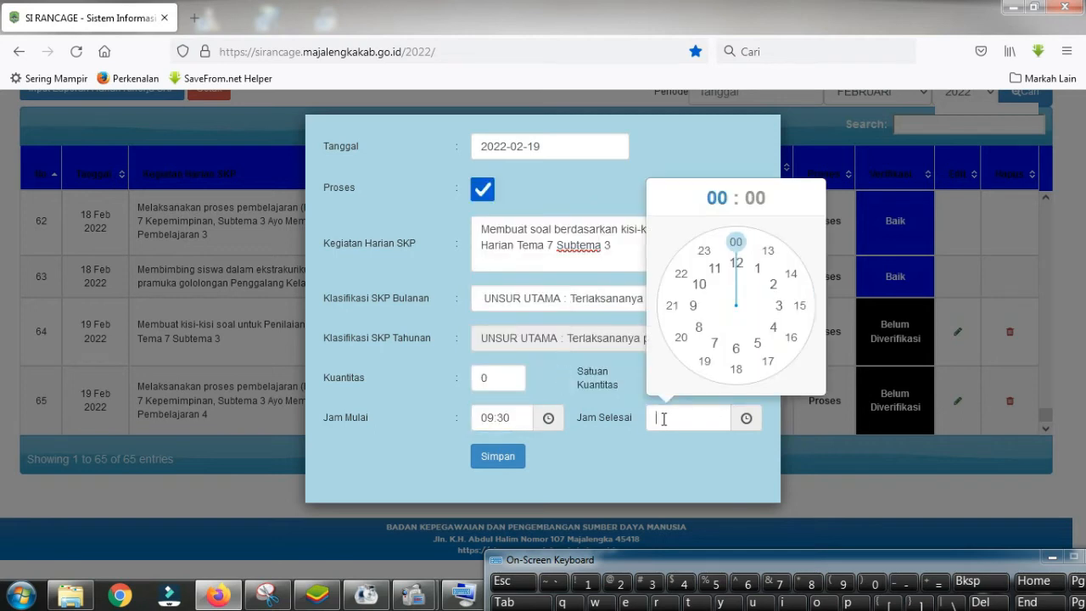
left_click(698, 285)
left_click(688, 335)
left_click(499, 458)
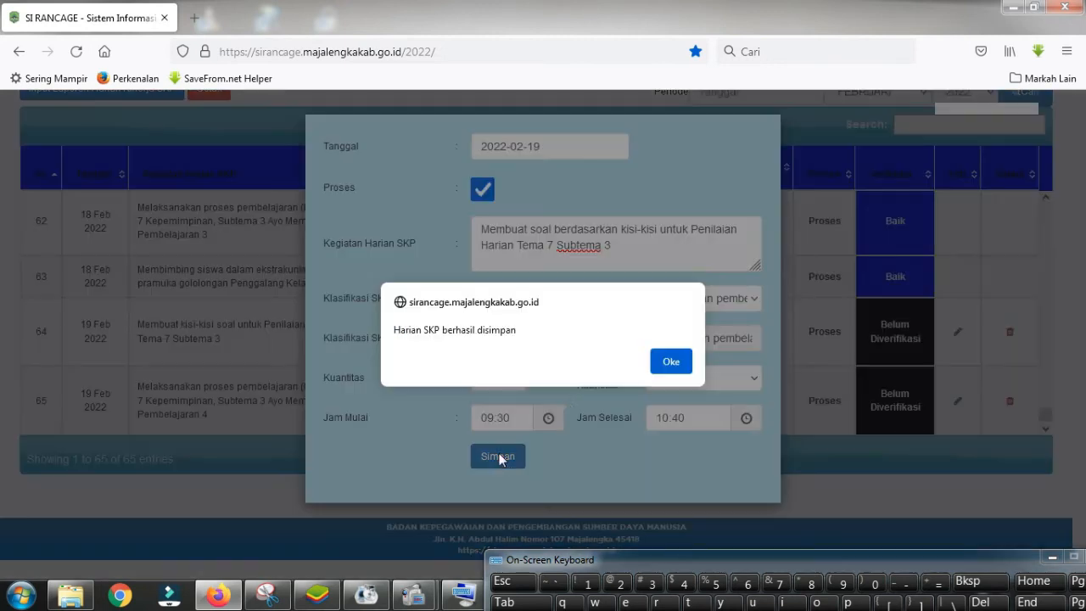
left_click(670, 364)
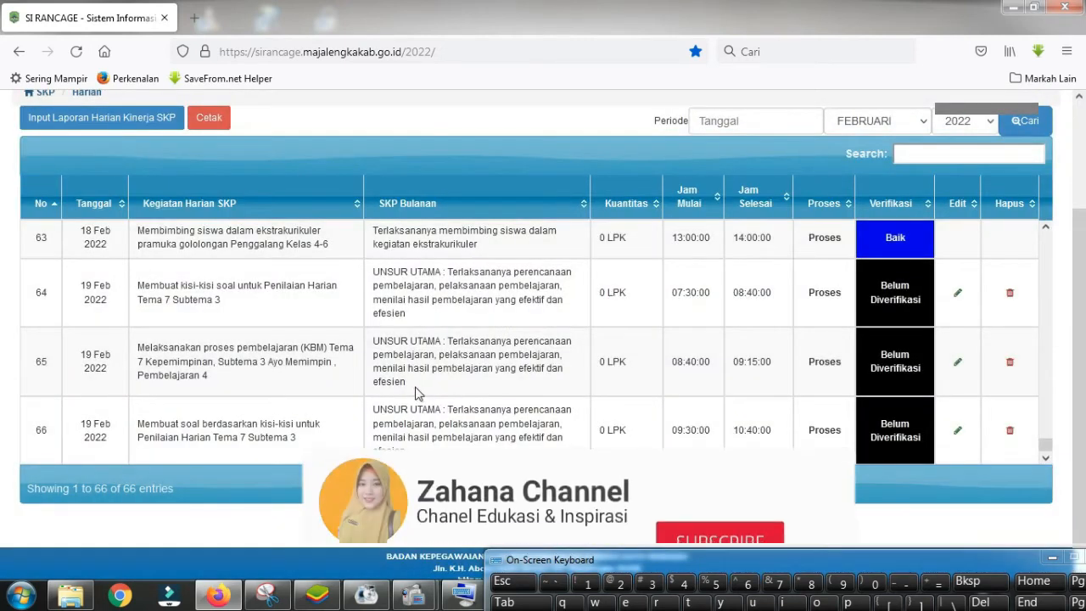
Copy the activity text "Melaksanakan proses pembelajaran (KBM) Tema 7 Kepemimpinan, Subtema 3 Ayo Memimpin , Pembelajaran 4" from the 19 Feb 2022 entry.
scroll(416, 390, "down", 1)
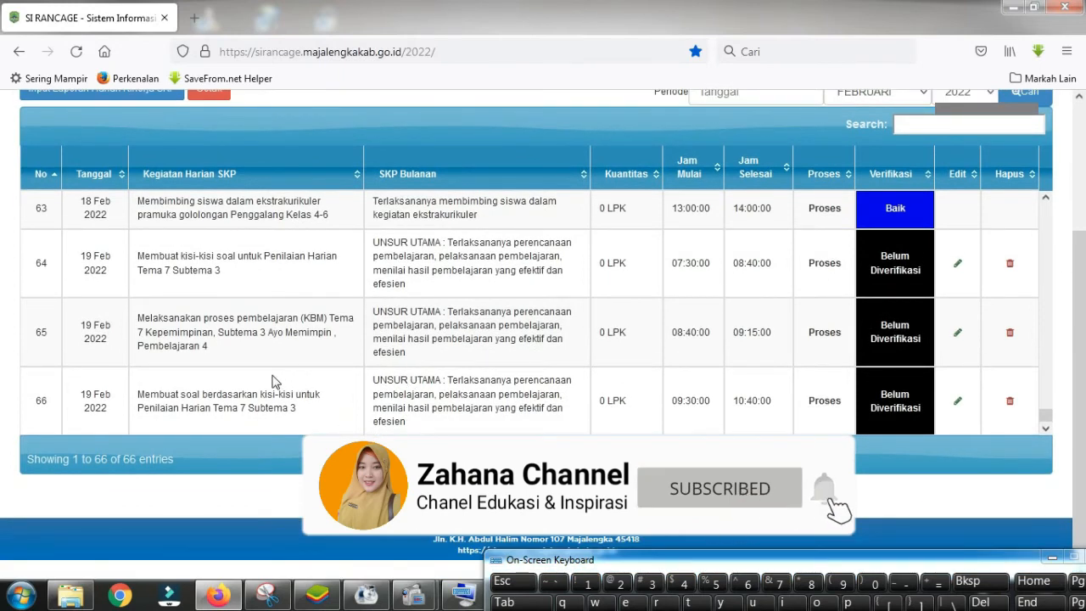
scroll(262, 342, "up", 2)
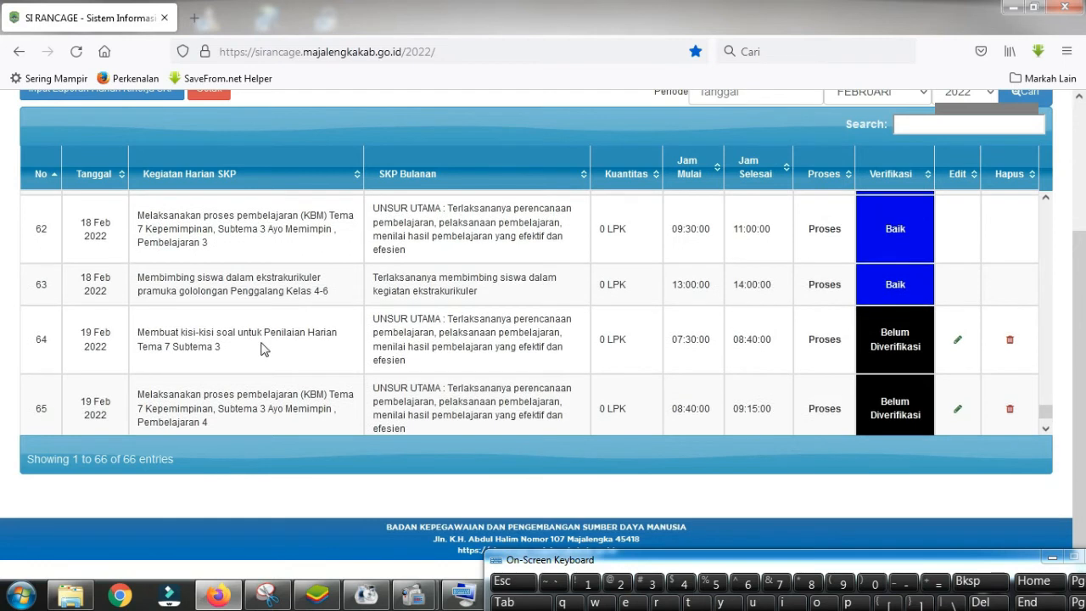
scroll(262, 348, "down", 2)
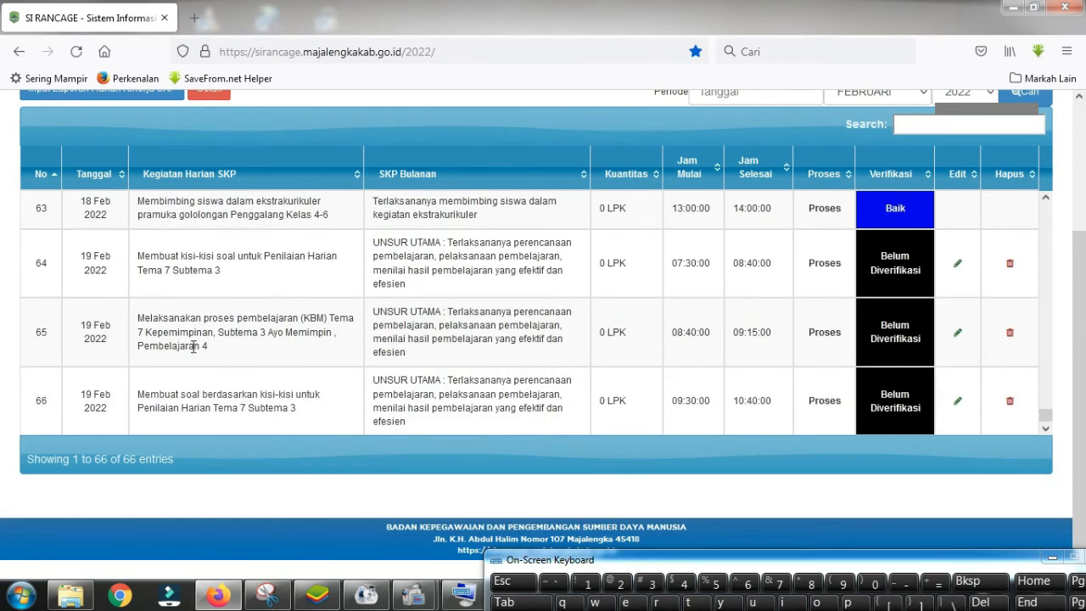
left_click_drag(138, 317, 325, 317)
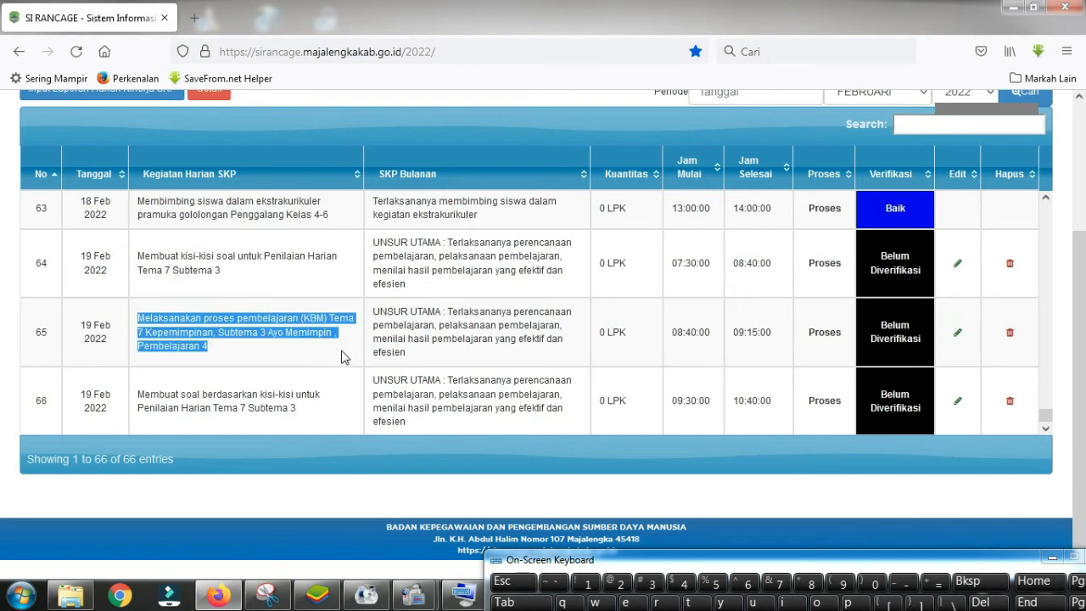
right_click(190, 344)
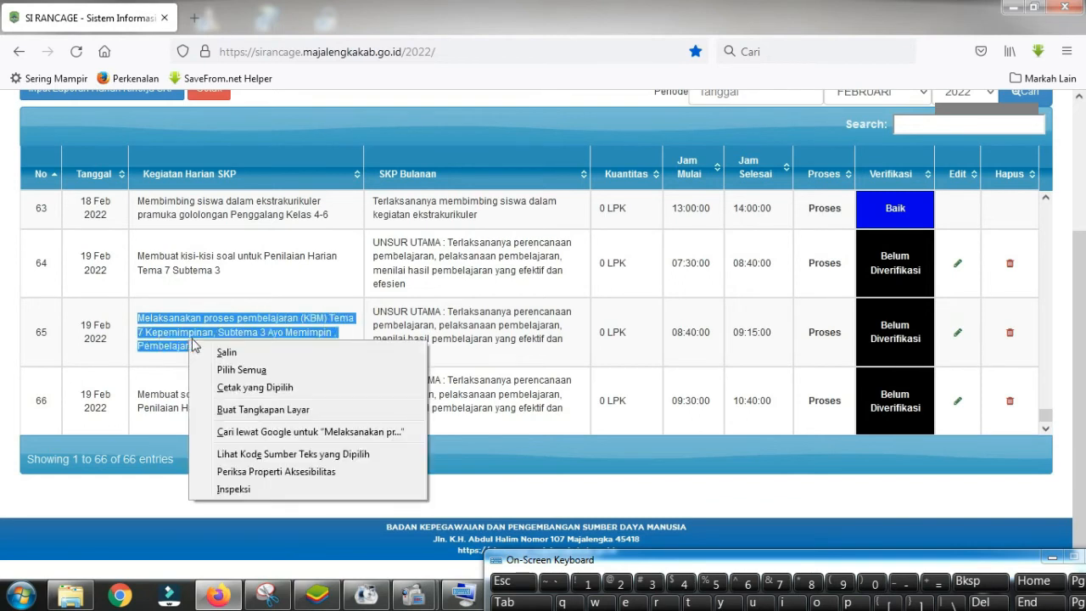
left_click(227, 352)
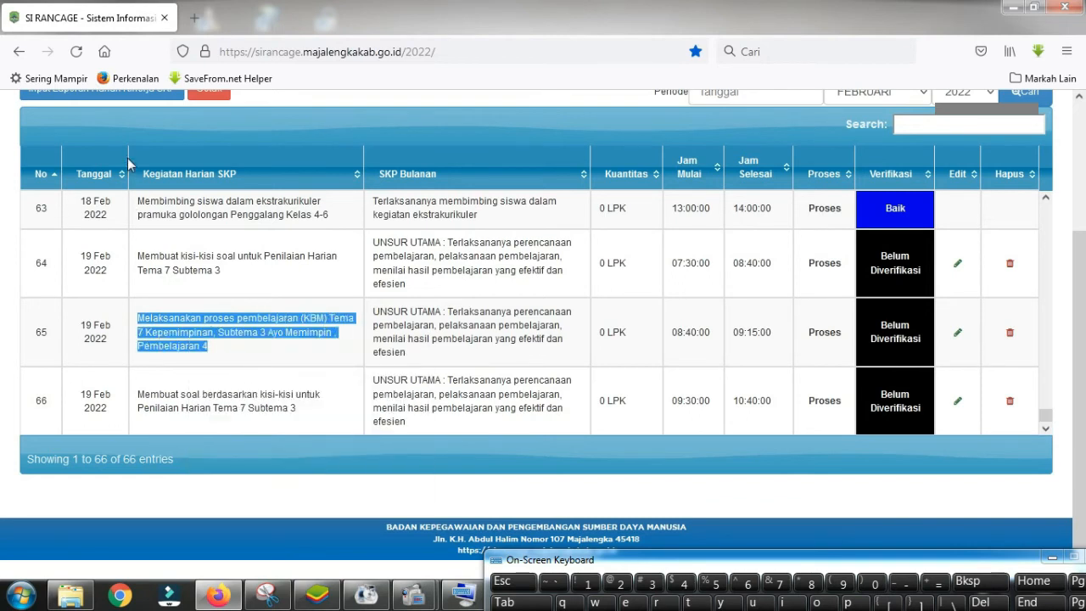
Start a fourth daily SKP performance report with Tanggal set to 2022-02-19 and mark it as Proses.
left_click(137, 92)
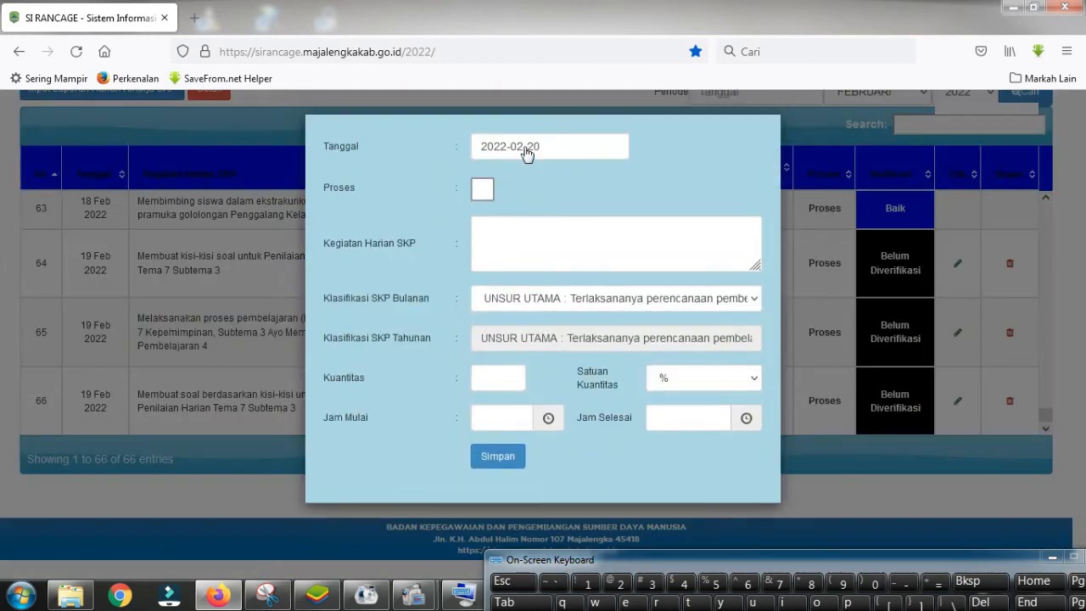
left_click(527, 152)
left_click(654, 266)
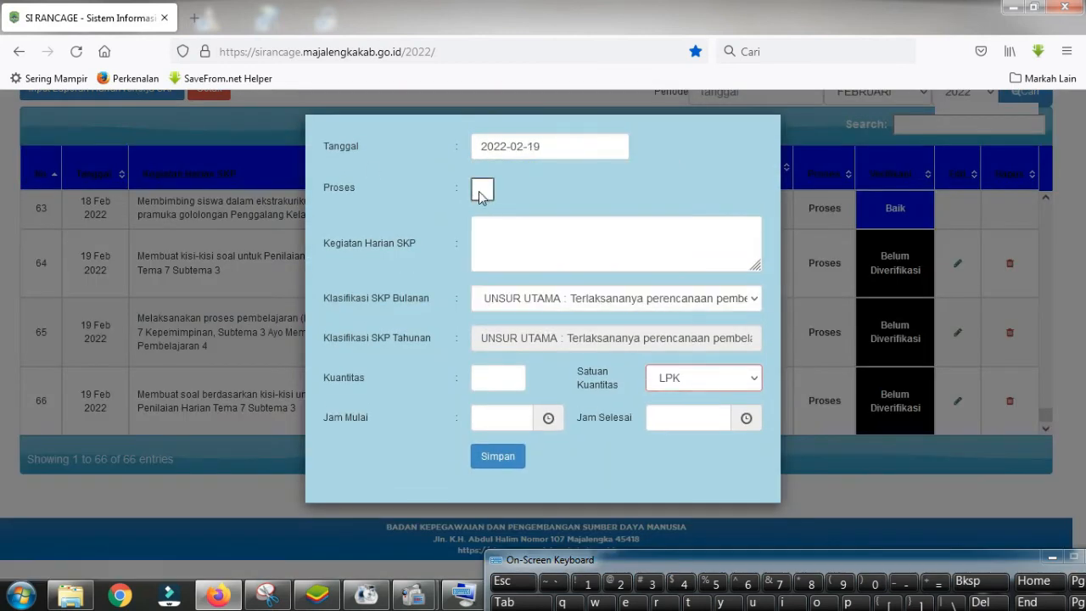
left_click(482, 189)
left_click(619, 362)
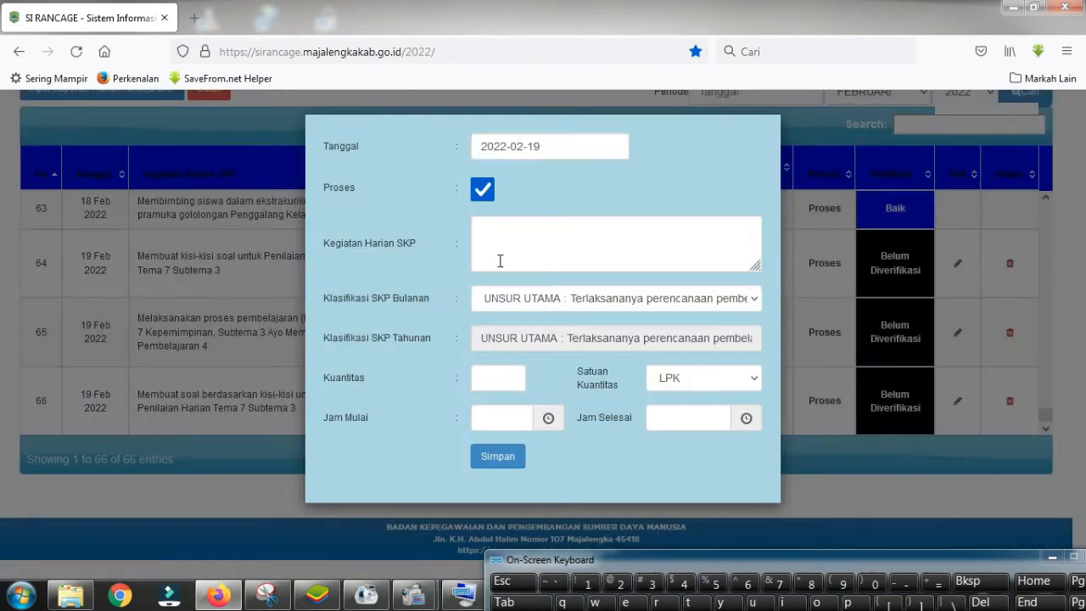
Paste the copied KBM Pembelajaran 4 description into Kegiatan Harian SKP.
left_click(486, 240)
right_click(486, 239)
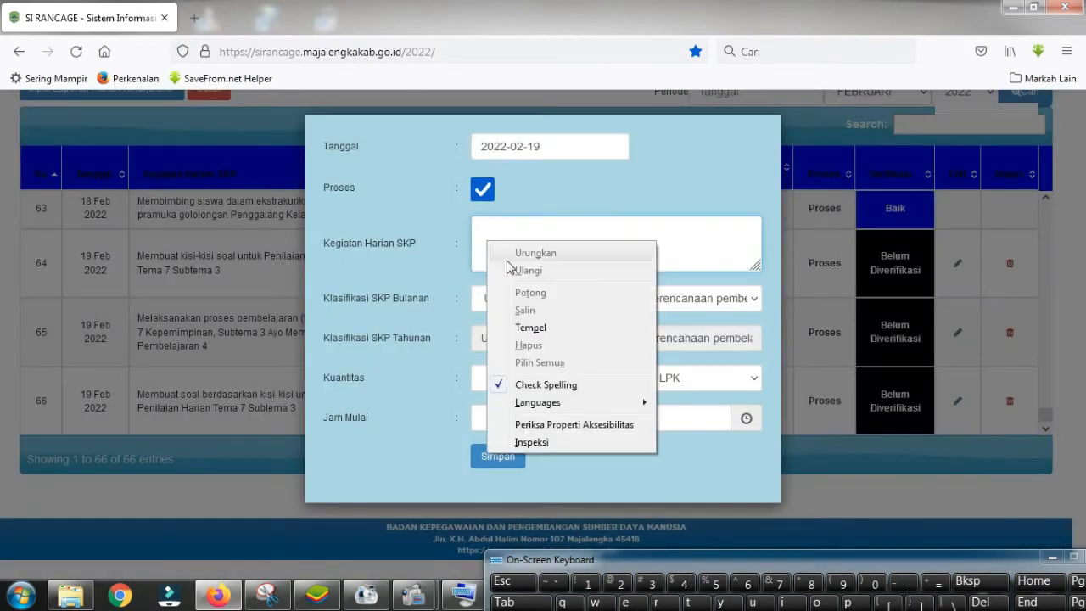
left_click(544, 324)
Choose the UNSUR UTAMA monthly SKP classification for the KBM activity and set Kuantitas to 0.
left_click(625, 300)
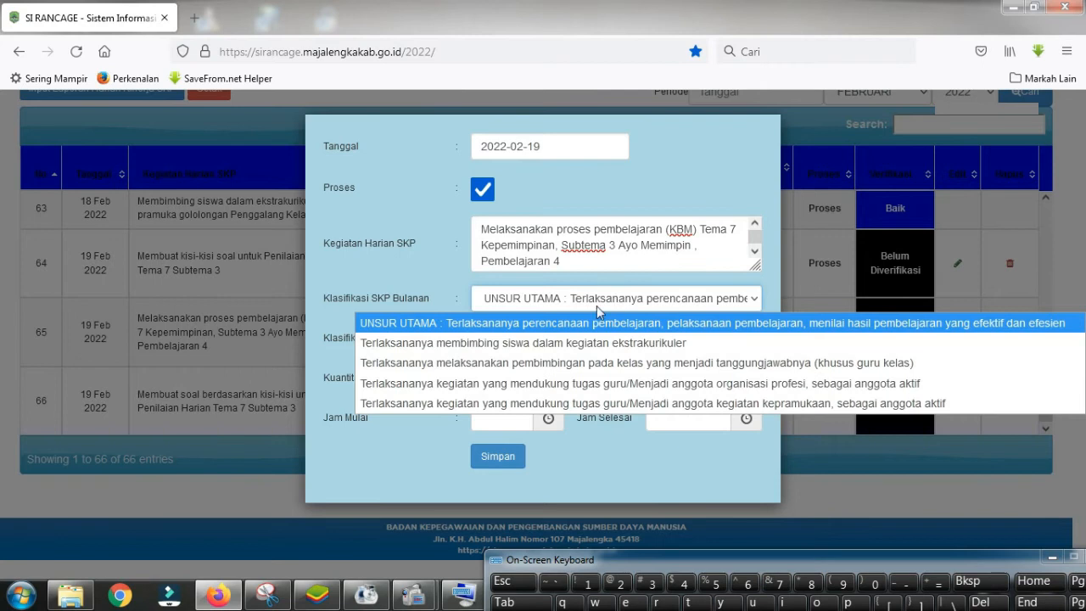
left_click(577, 321)
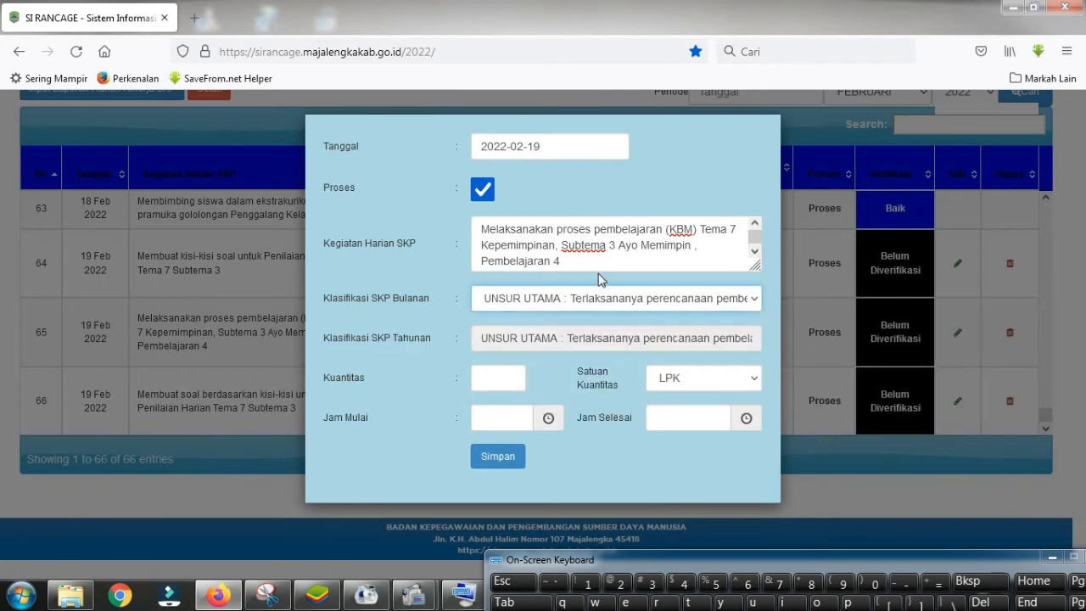
left_click(497, 376)
left_click(497, 376)
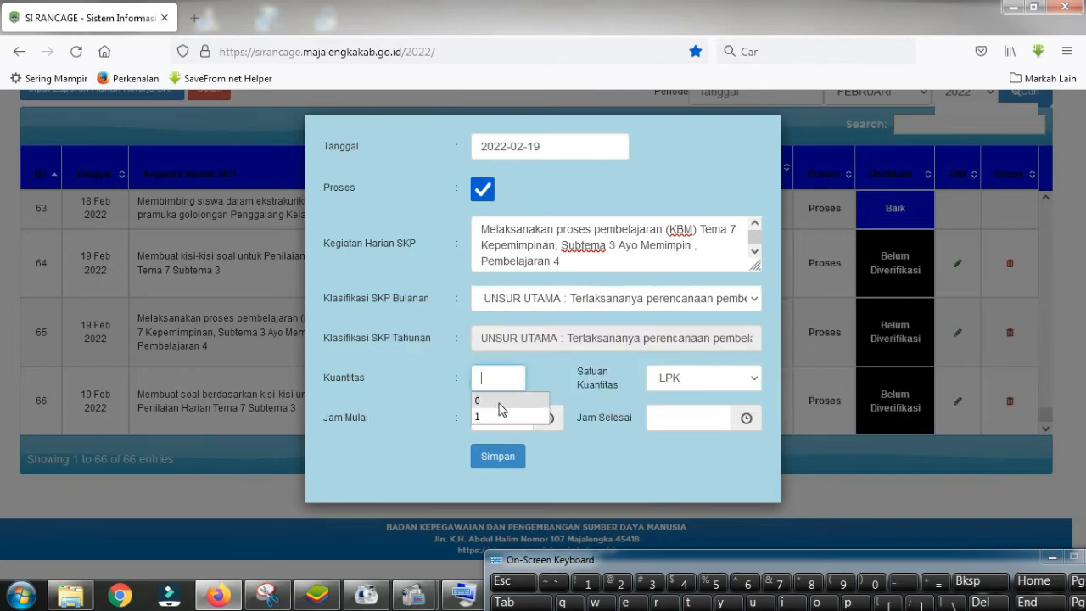
left_click(502, 401)
Set the KBM activity's Jam Mulai to 10:55 and Jam Selesai to 12:05, and save the report.
left_click(482, 422)
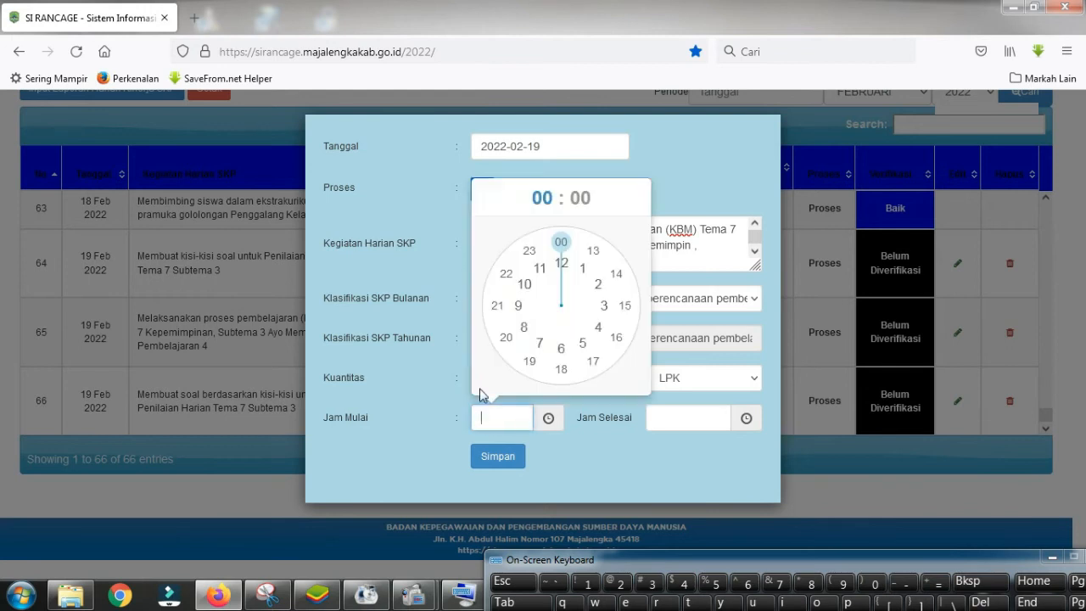
left_click(522, 285)
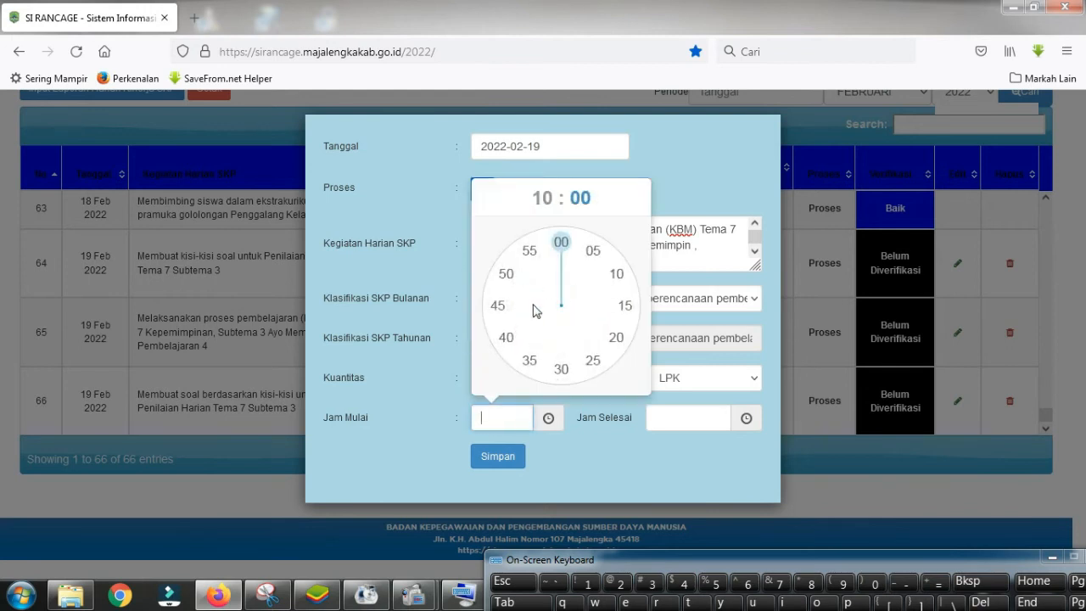
left_click(530, 252)
left_click(657, 417)
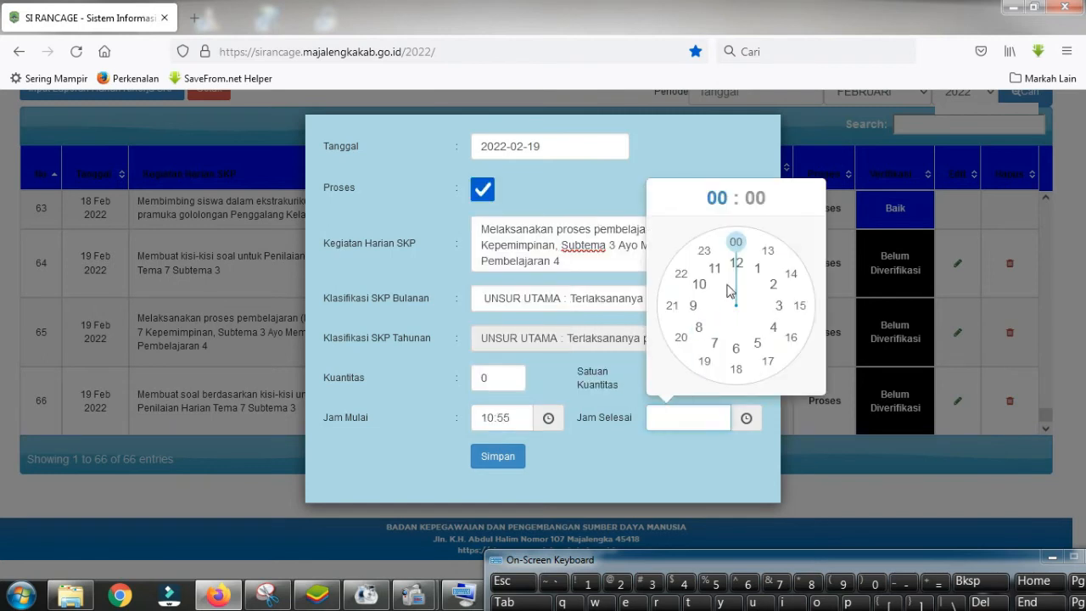
left_click(736, 259)
left_click(767, 248)
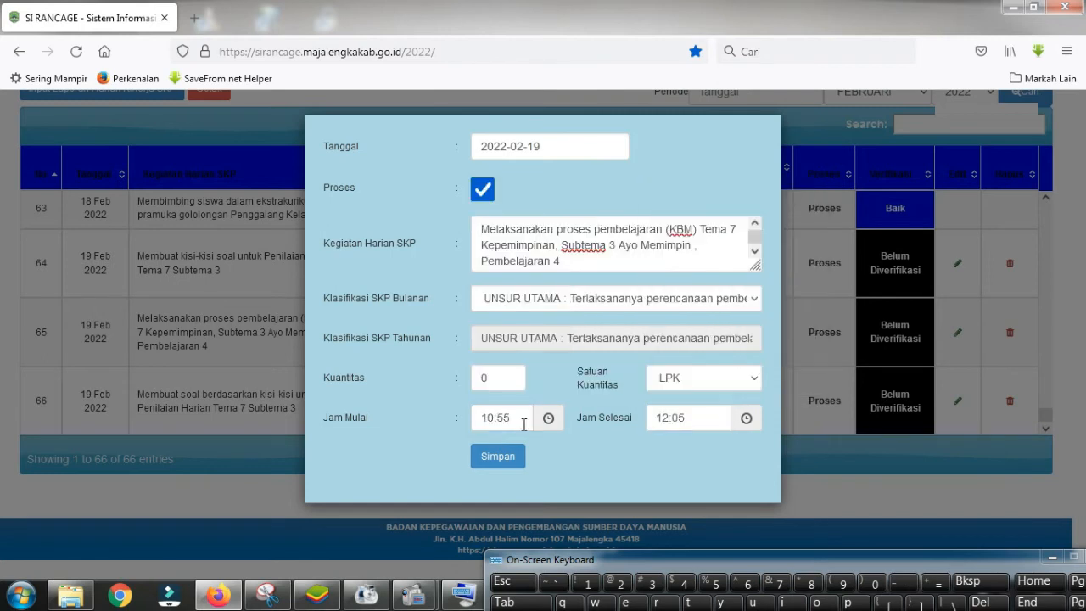
left_click(501, 457)
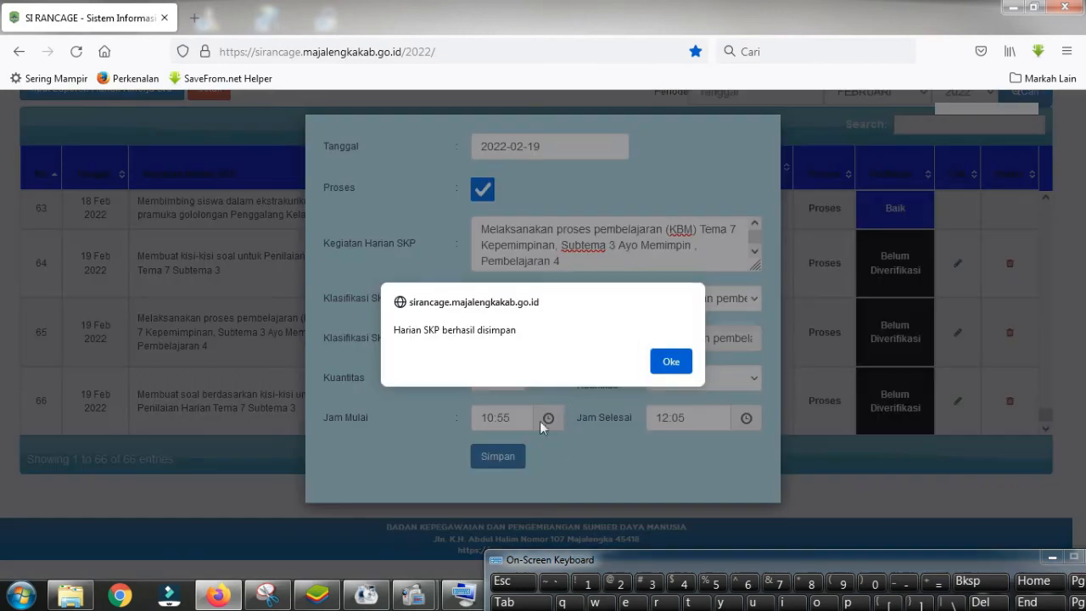
left_click(664, 361)
Copy the activity text "Membuat dan menyusun rencana pembelajaran (RPP)" from the 17 Feb 2022 entry.
scroll(429, 367, "up", 2)
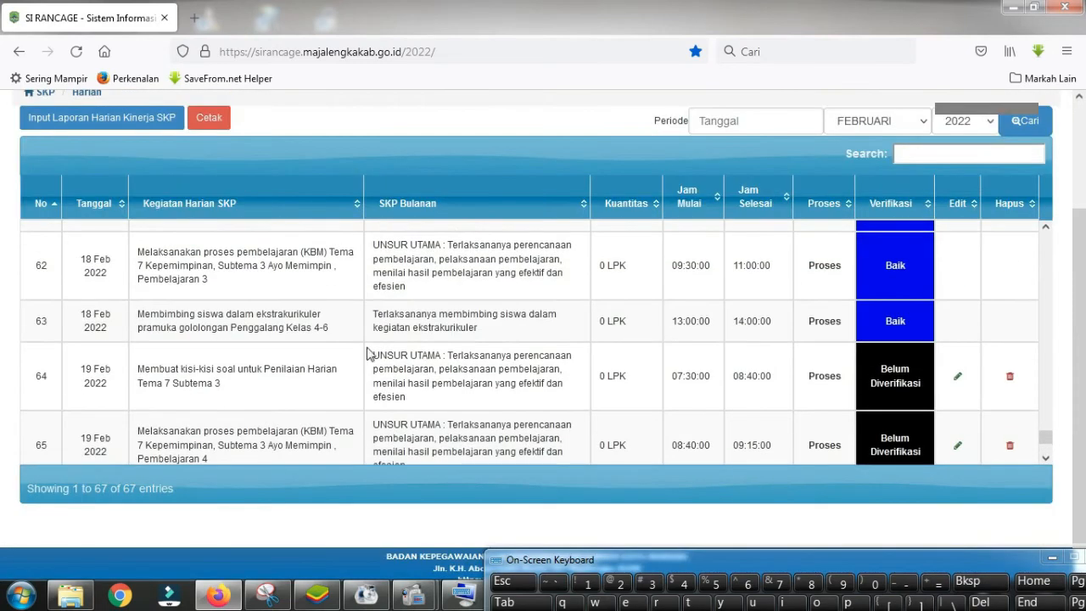
scroll(365, 353, "up", 2)
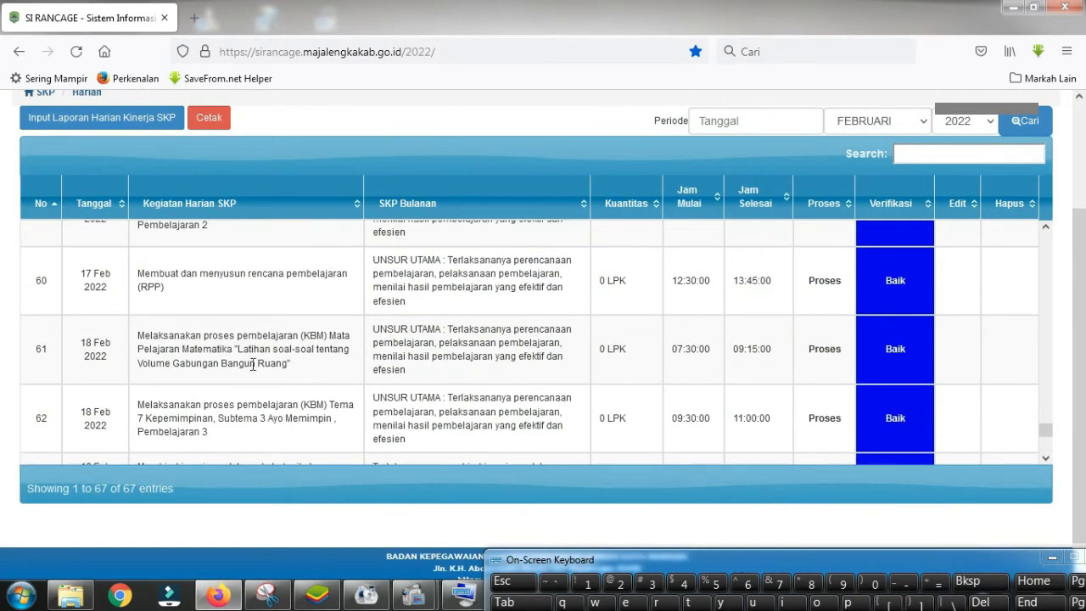
scroll(205, 364, "down", 2)
scroll(205, 363, "up", 2)
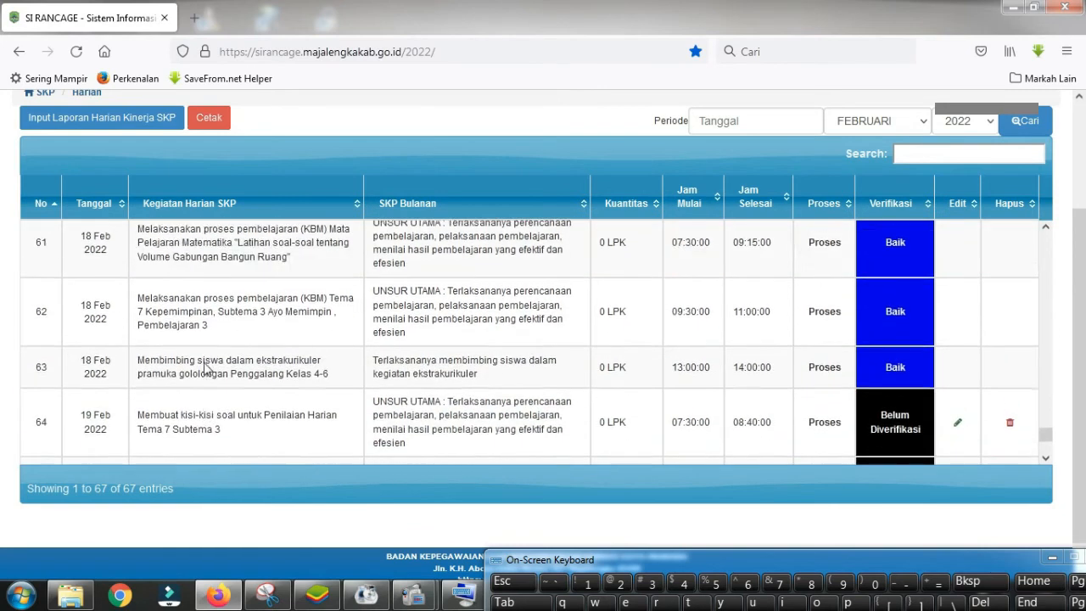
scroll(164, 348, "down", 1)
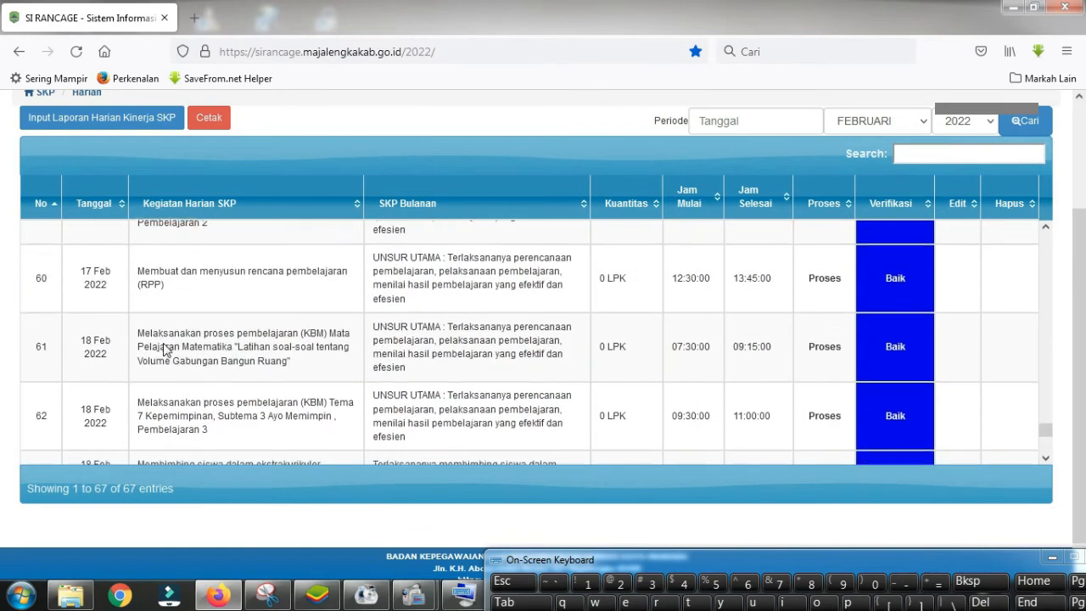
scroll(162, 340, "up", 1)
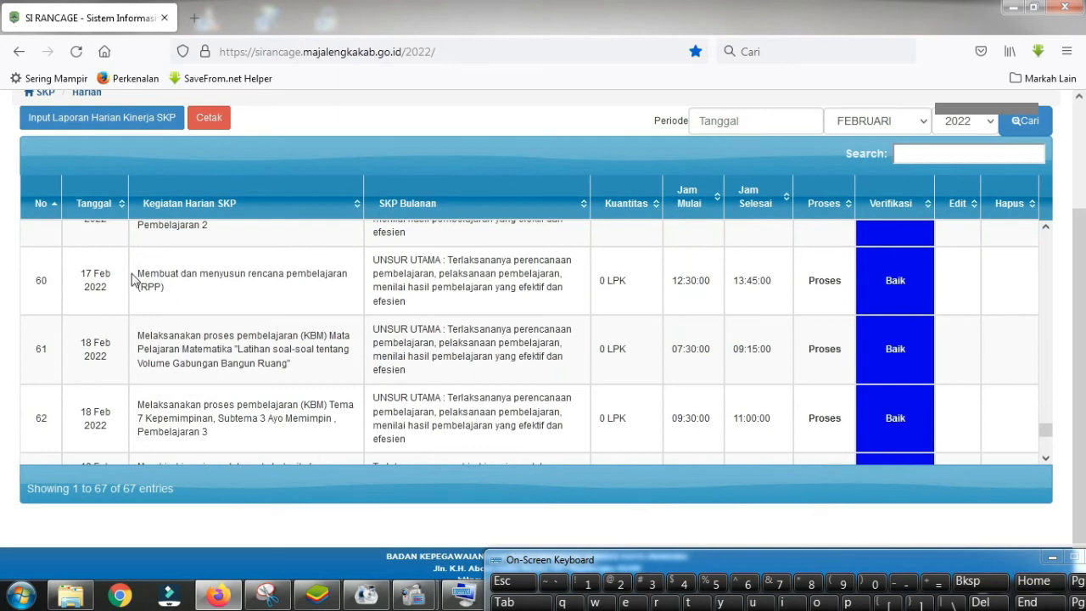
left_click_drag(146, 271, 352, 289)
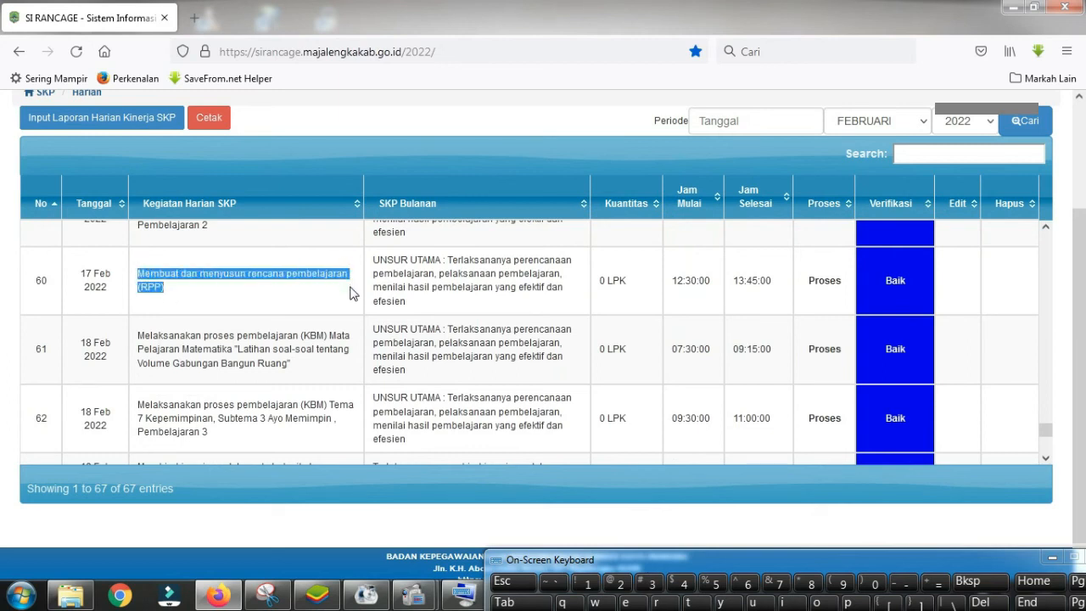
right_click(219, 276)
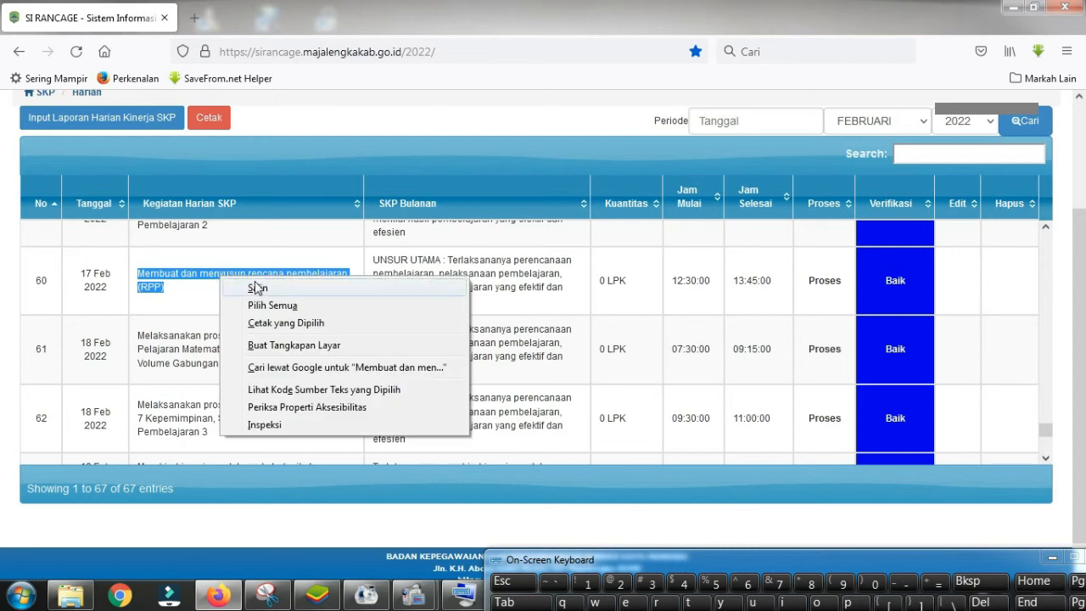
left_click(258, 288)
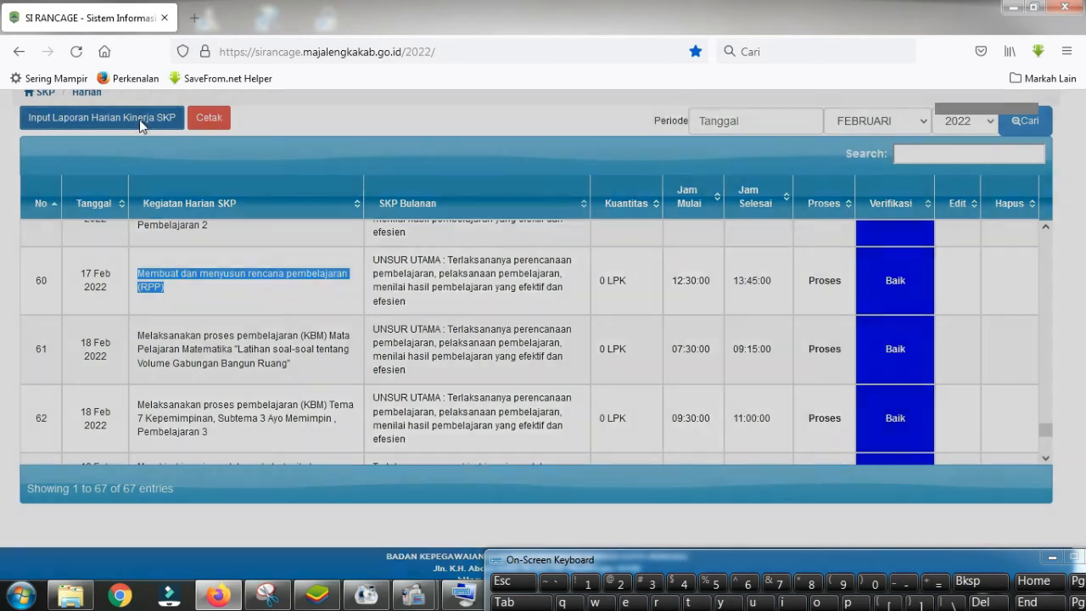
Start a new daily SKP report dated 2022-02-19 and mark the activity as Proses.
left_click(139, 119)
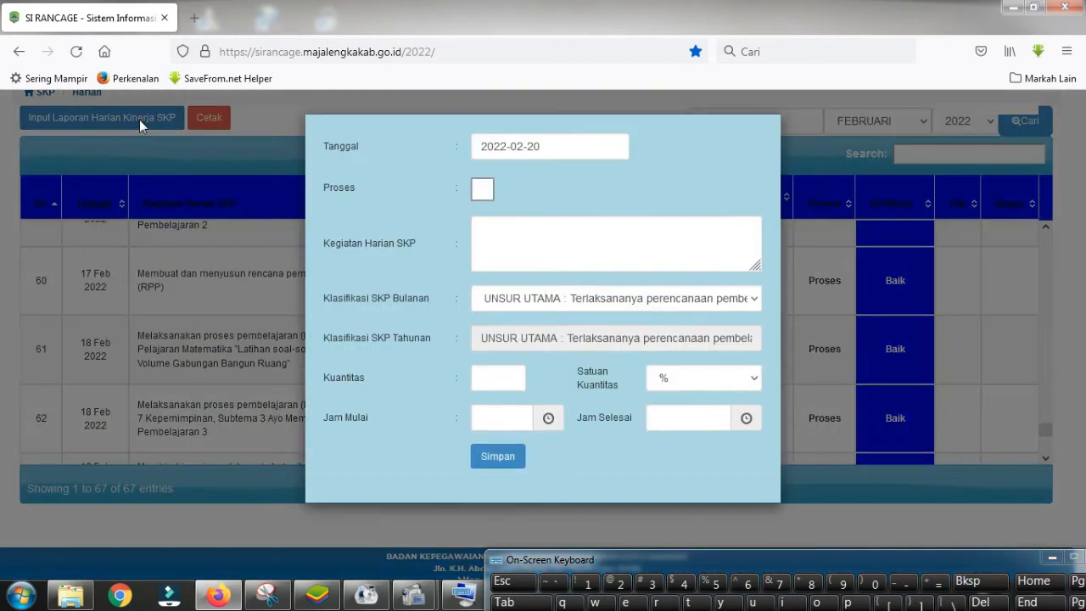
left_click(502, 152)
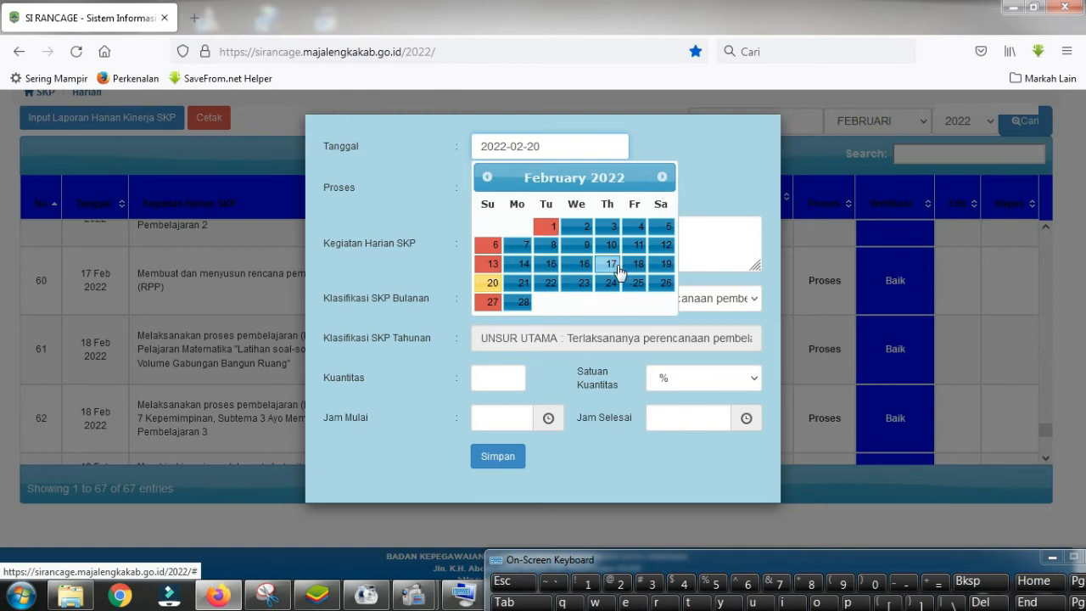
left_click(663, 265)
left_click(483, 191)
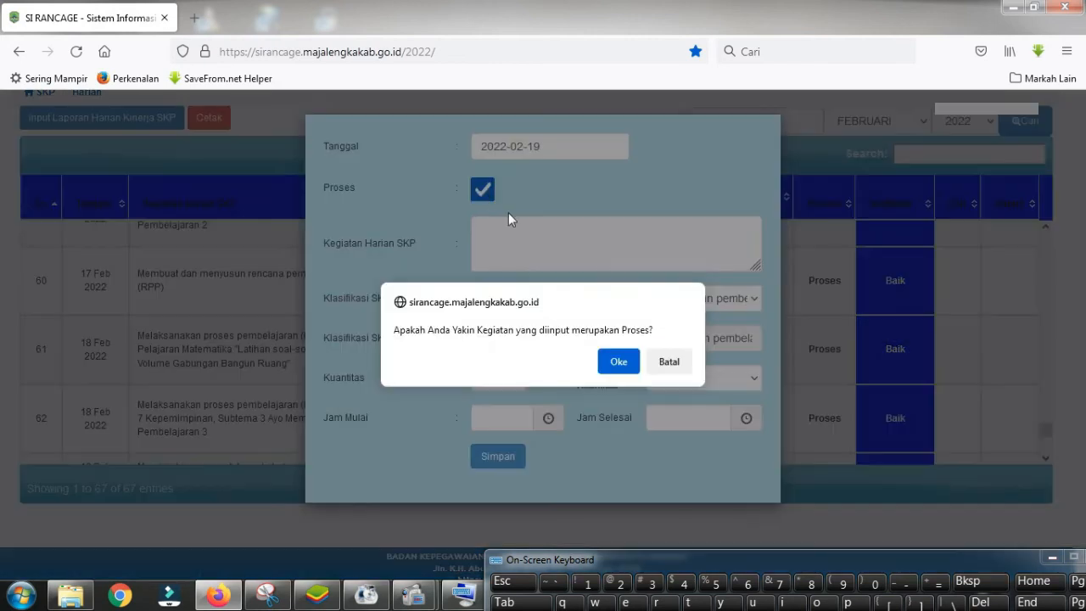
left_click(619, 360)
Paste the copied text "Membuat dan menyusun rencana pembelajaran (RPP)" into Kegiatan Harian SKP.
left_click(485, 244)
right_click(485, 244)
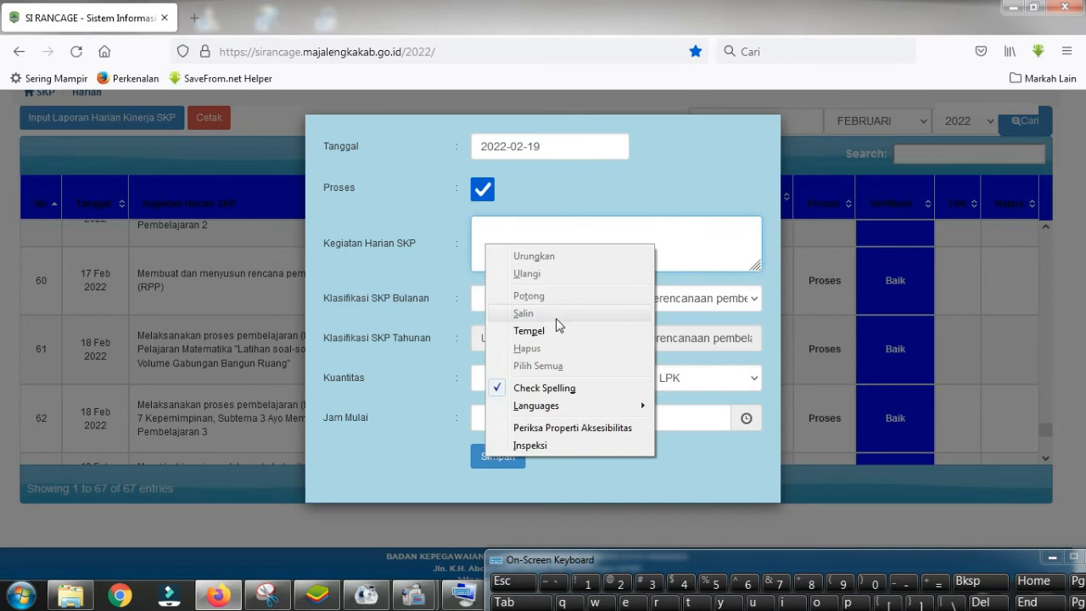
left_click(552, 331)
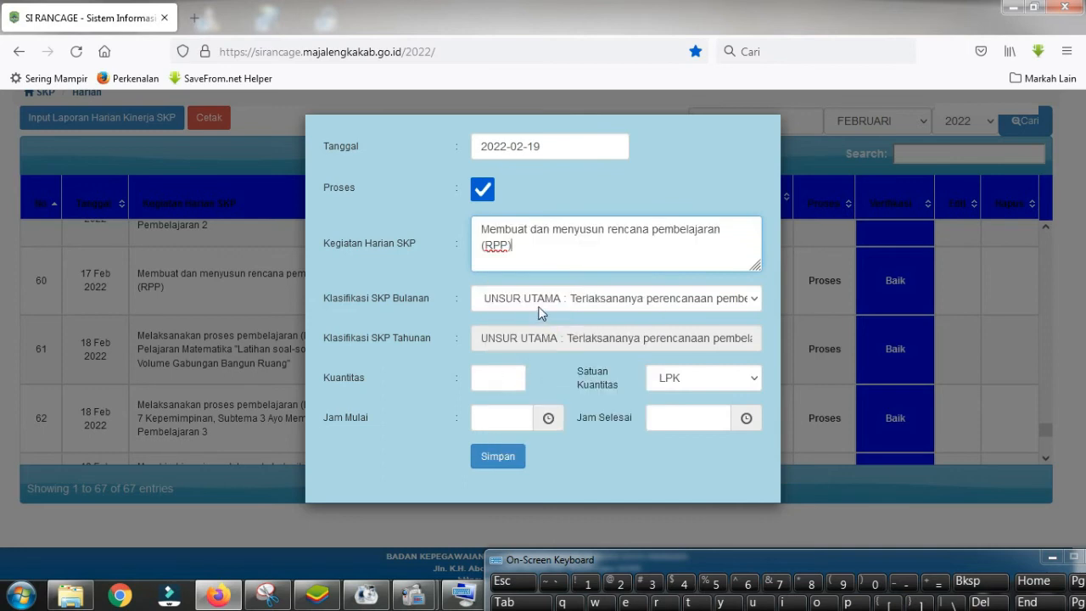
Choose the UNSUR UTAMA monthly SKP classification for the RPP activity and set Kuantitas to 0.
left_click(540, 303)
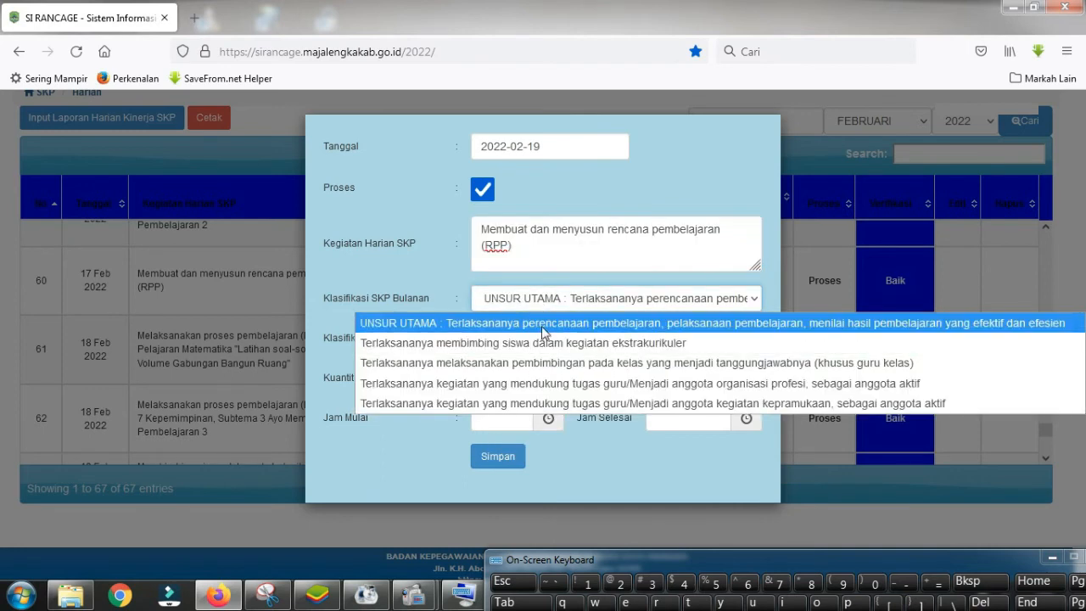
left_click(541, 304)
left_click(496, 379)
left_click(497, 409)
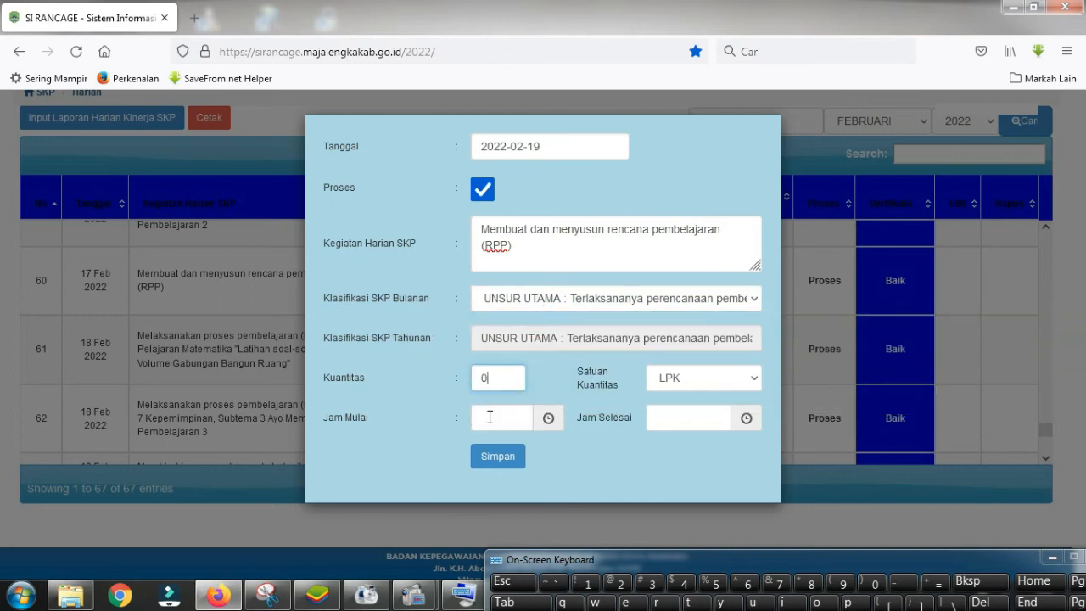
Set the RPP activity's Jam Mulai to 12:30 and Jam Selesai to 13:45, and save the report.
left_click(490, 416)
left_click(564, 283)
left_click(563, 366)
left_click(659, 414)
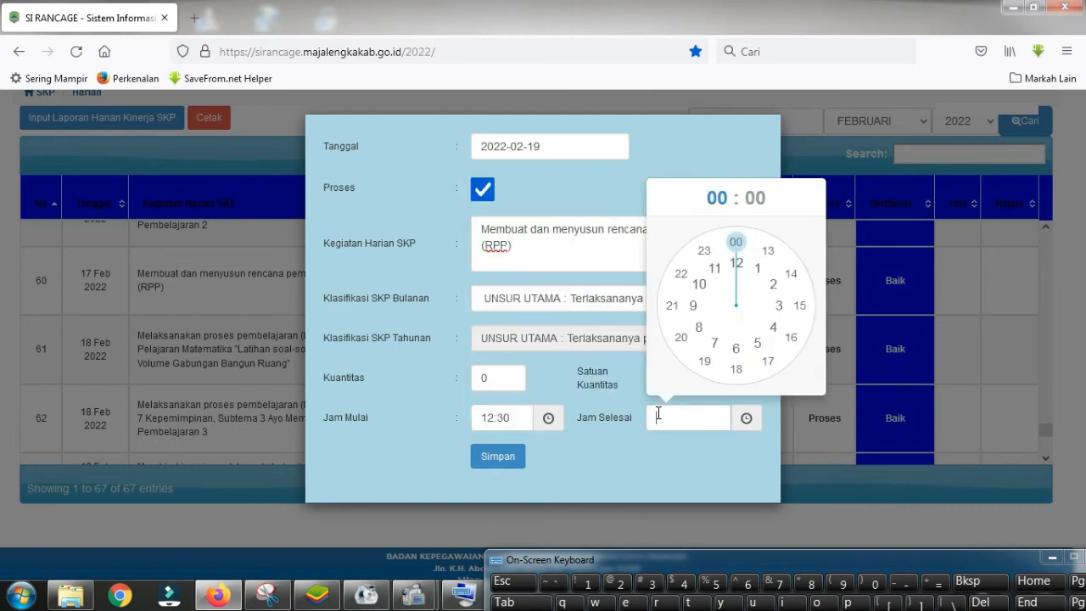
left_click(768, 250)
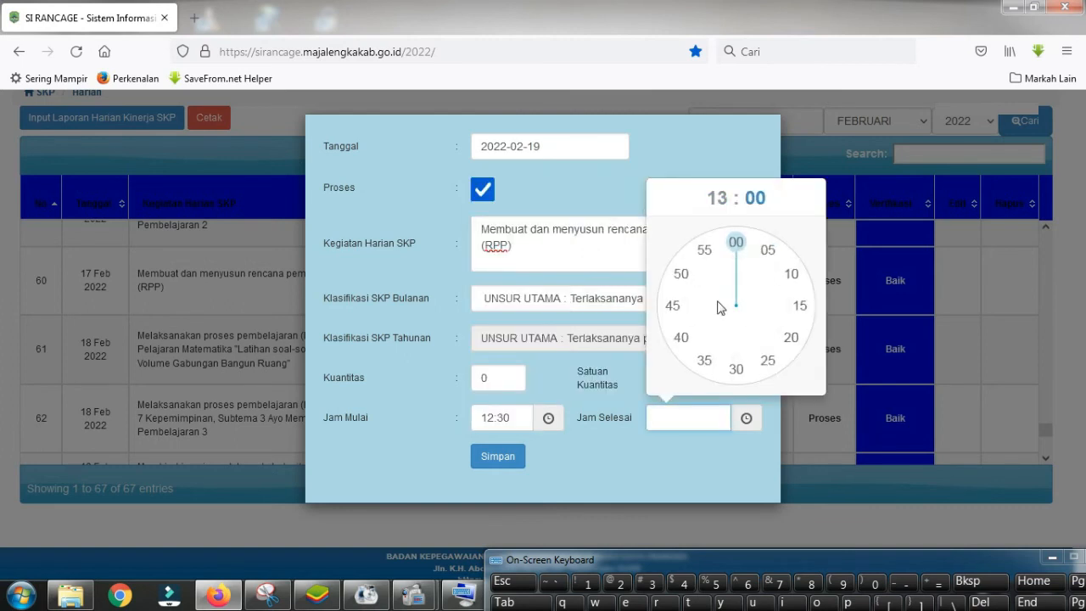
left_click(673, 307)
left_click(501, 457)
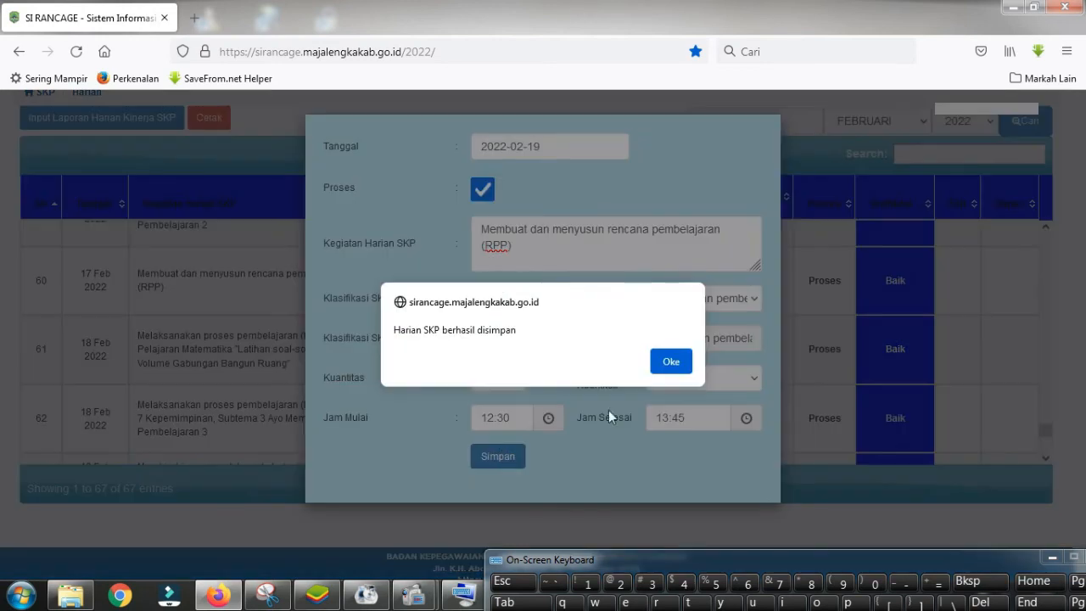
left_click(671, 361)
Review the 19 Feb 2022 entries at the end of the daily report list.
scroll(424, 363, "down", 1)
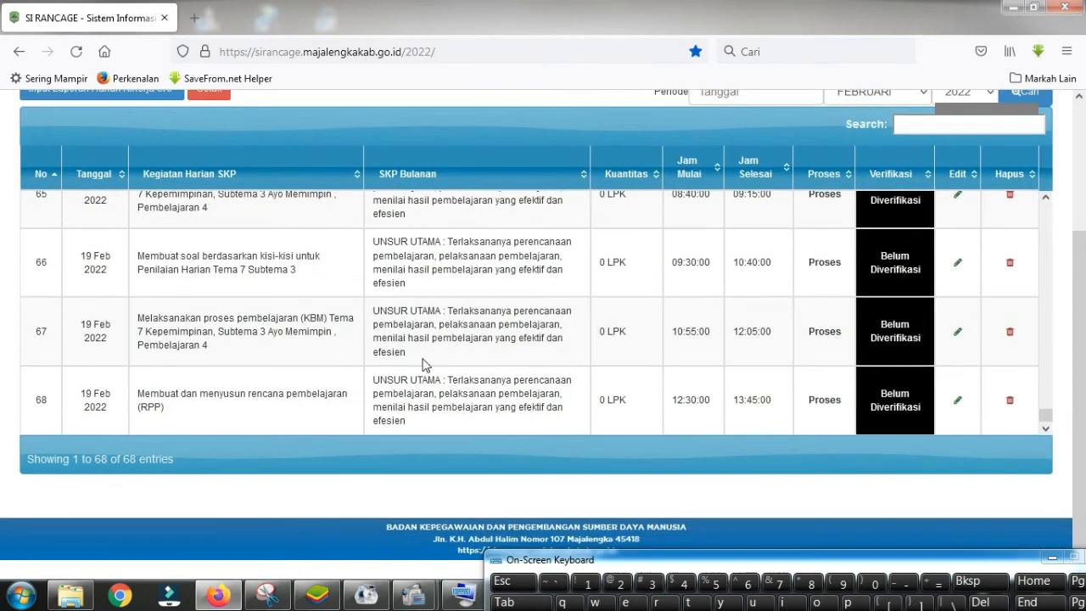
scroll(415, 370, "up", 7)
scroll(410, 340, "down", 7)
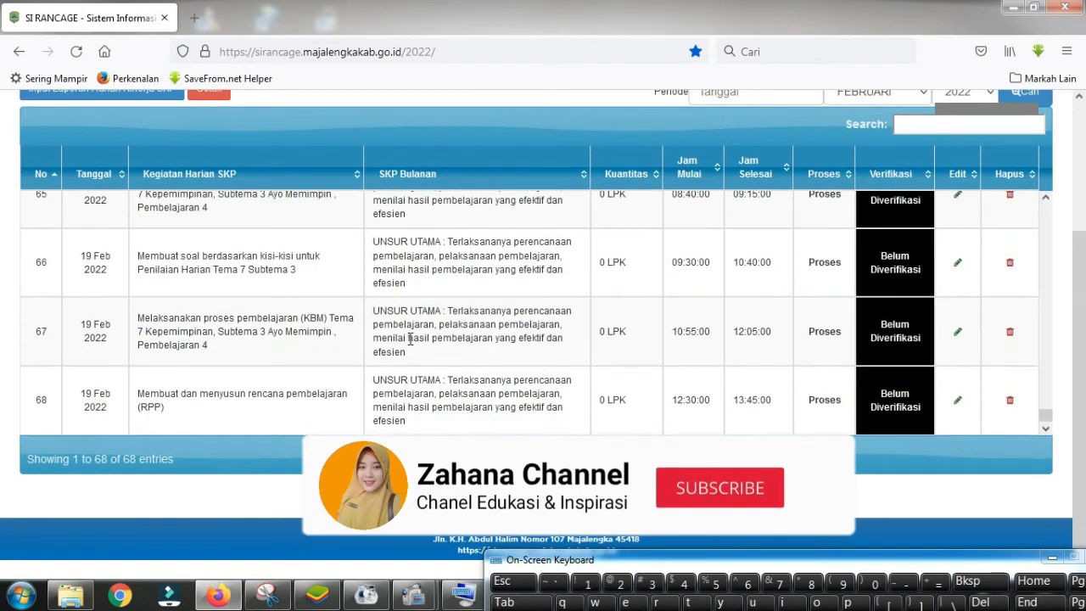
Open the Perilaku Sendiri page and examine the monthly work-behaviour scores for 2022.
scroll(297, 299, "up", 10)
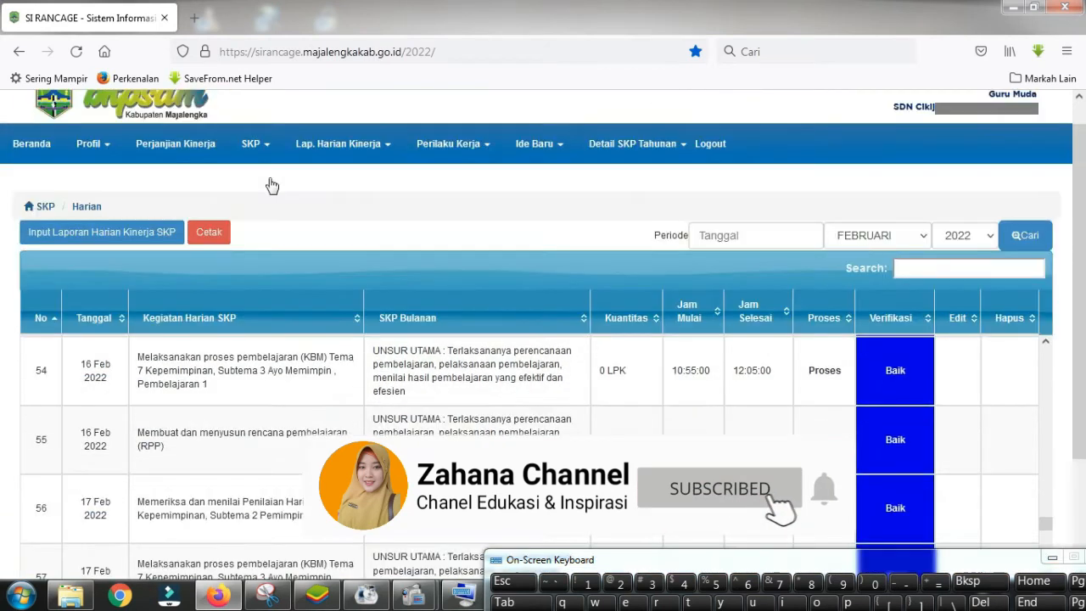
scroll(271, 185, "up", 1)
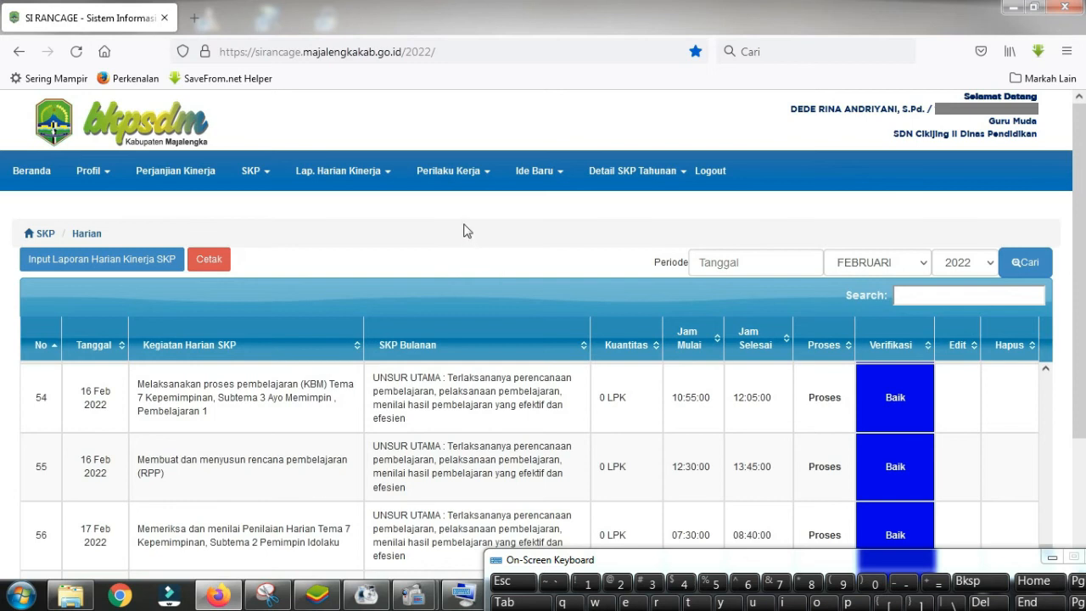
left_click(453, 174)
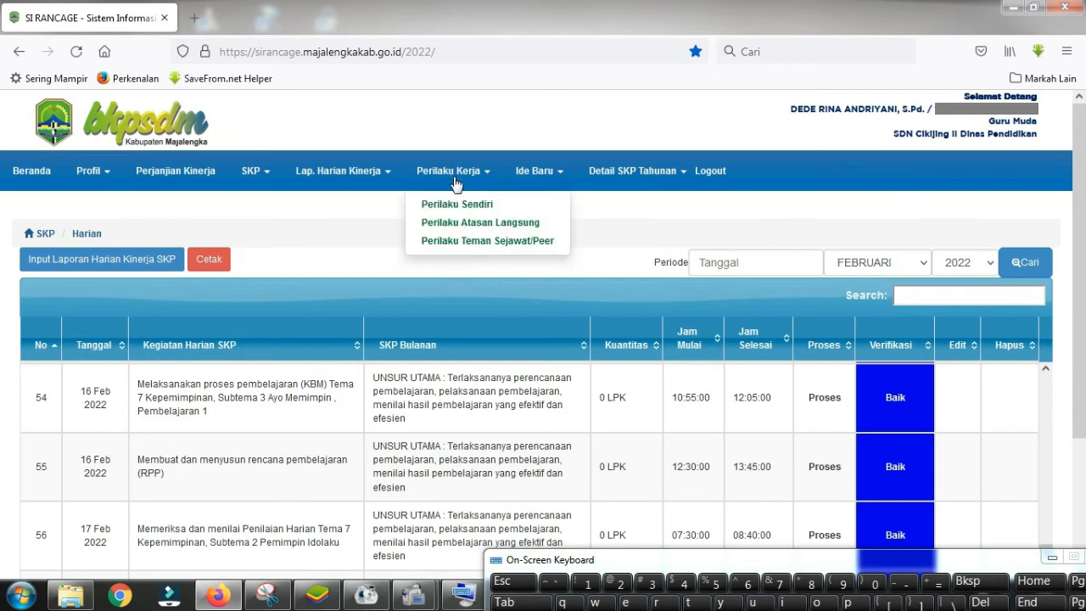
left_click(460, 211)
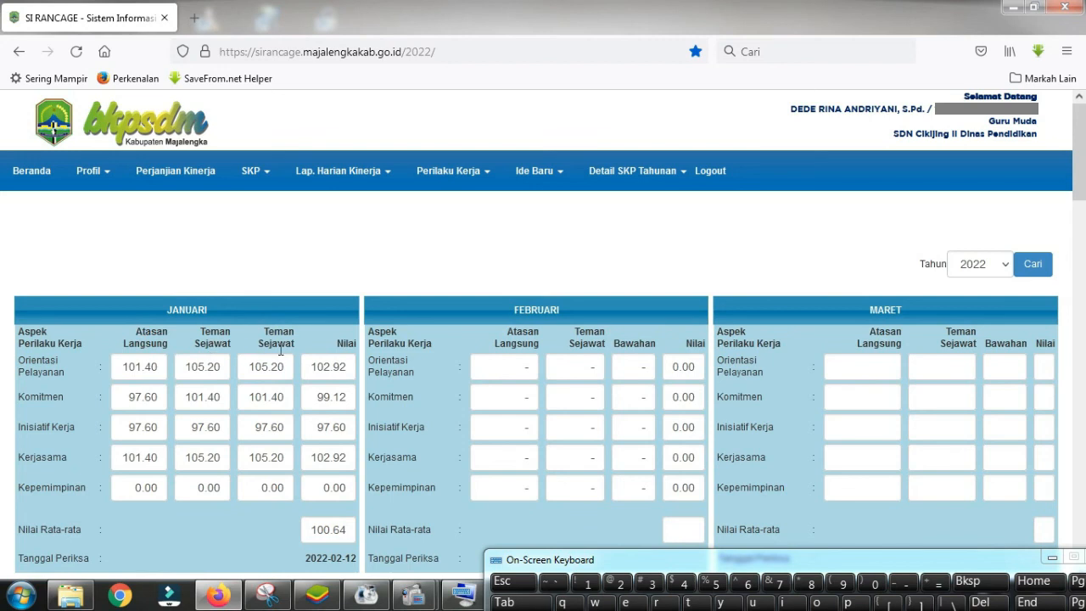
left_click(463, 173)
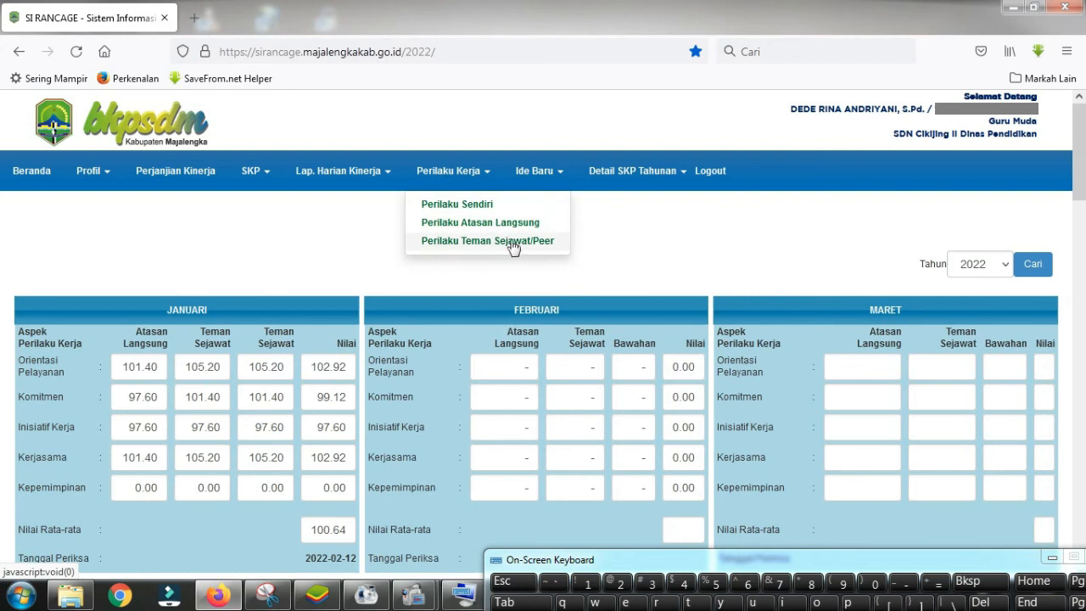
scroll(221, 366, "down", 1)
scroll(224, 362, "down", 3)
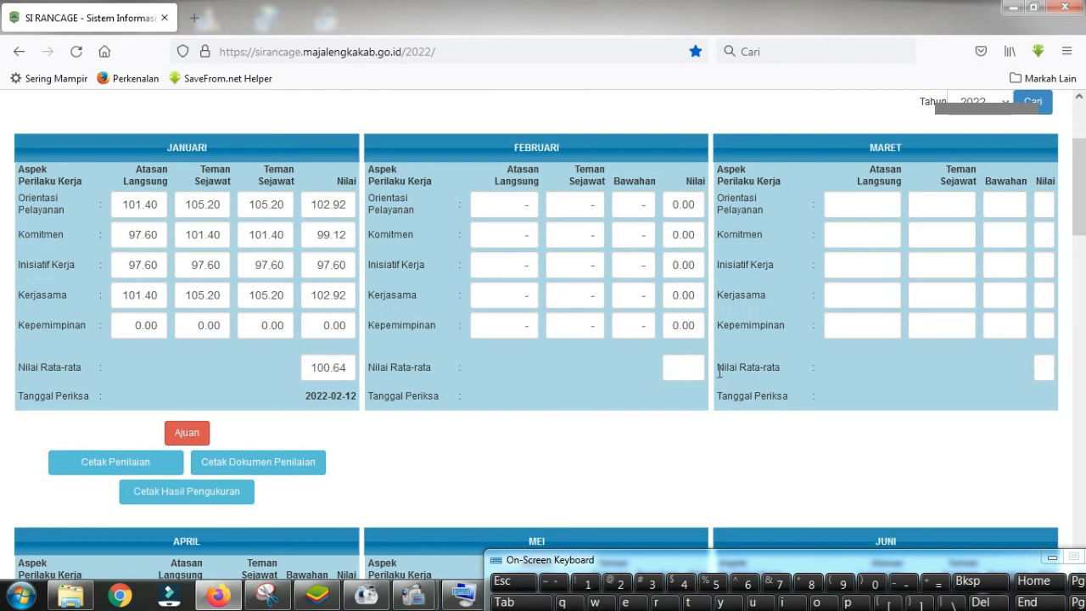
scroll(522, 288, "up", 3)
Open the Perilaku Atasan Langsung page and list the assessments for JANUARI 2022.
left_click(456, 173)
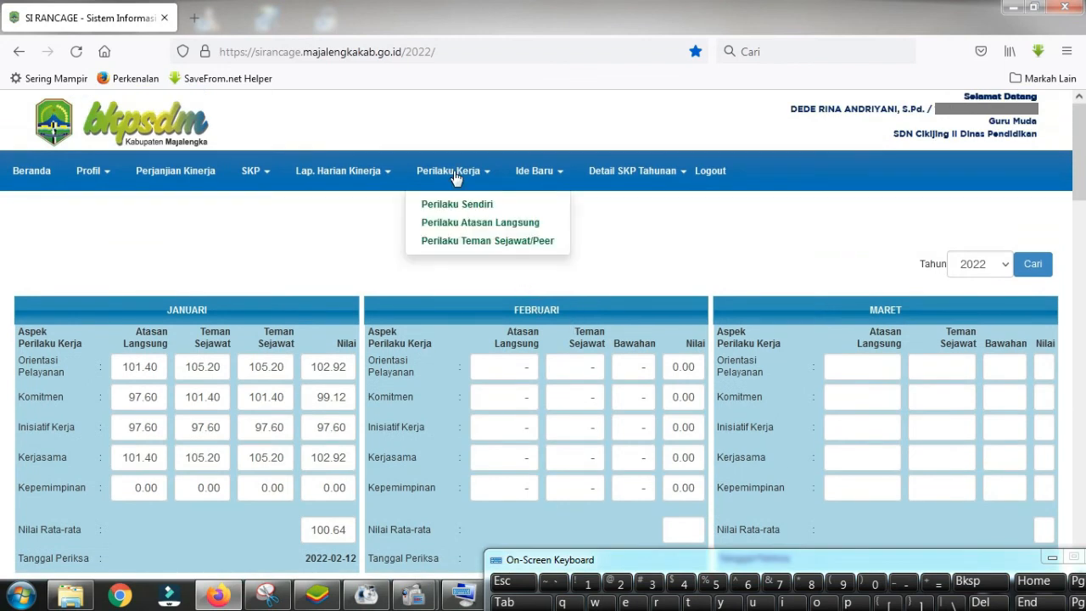
left_click(496, 229)
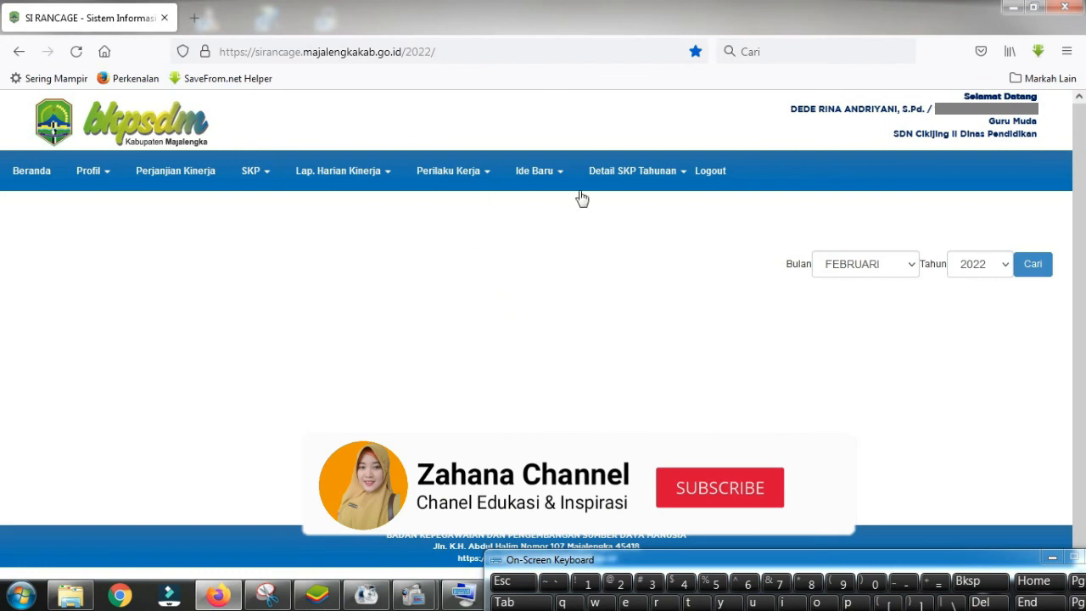
left_click(912, 265)
left_click(895, 290)
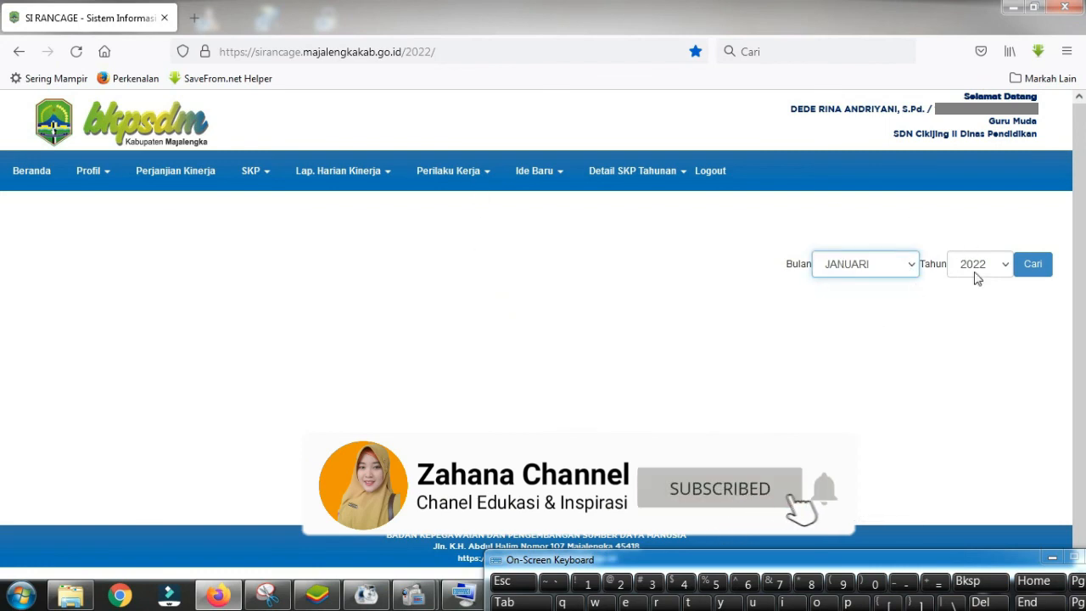
left_click(1033, 264)
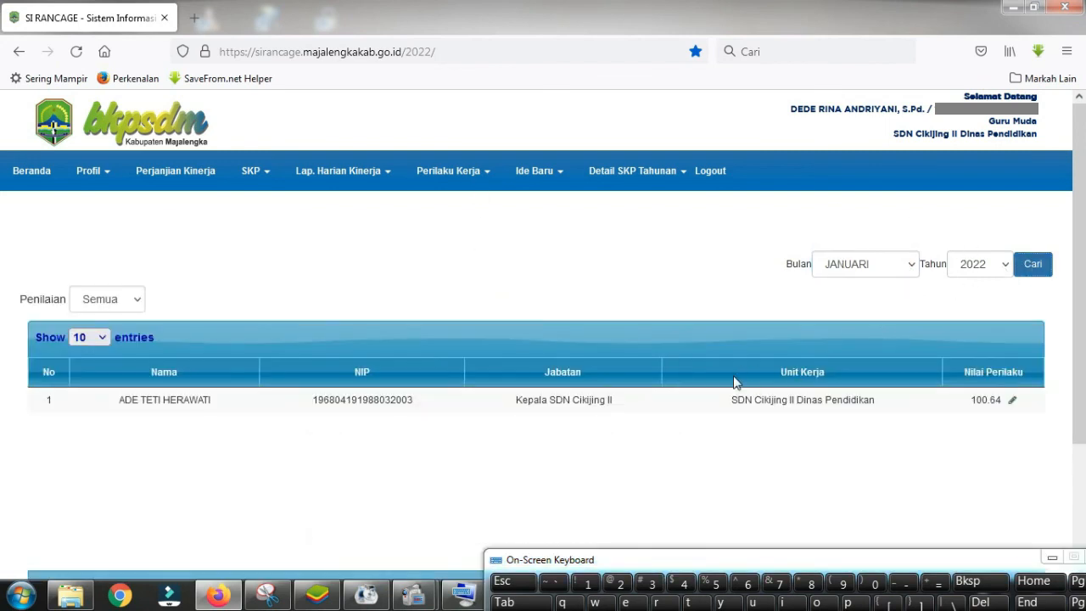
Examine the Orientasi Pelayanan indicator answers in the direct supervisor's January assessment, and close it without changes.
left_click(1014, 400)
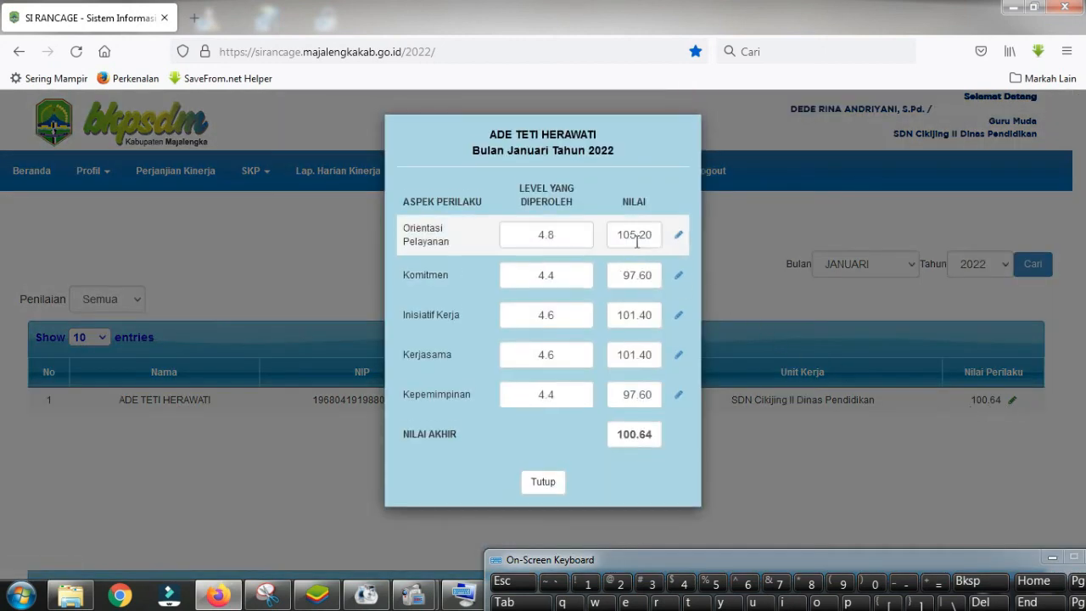
left_click(679, 238)
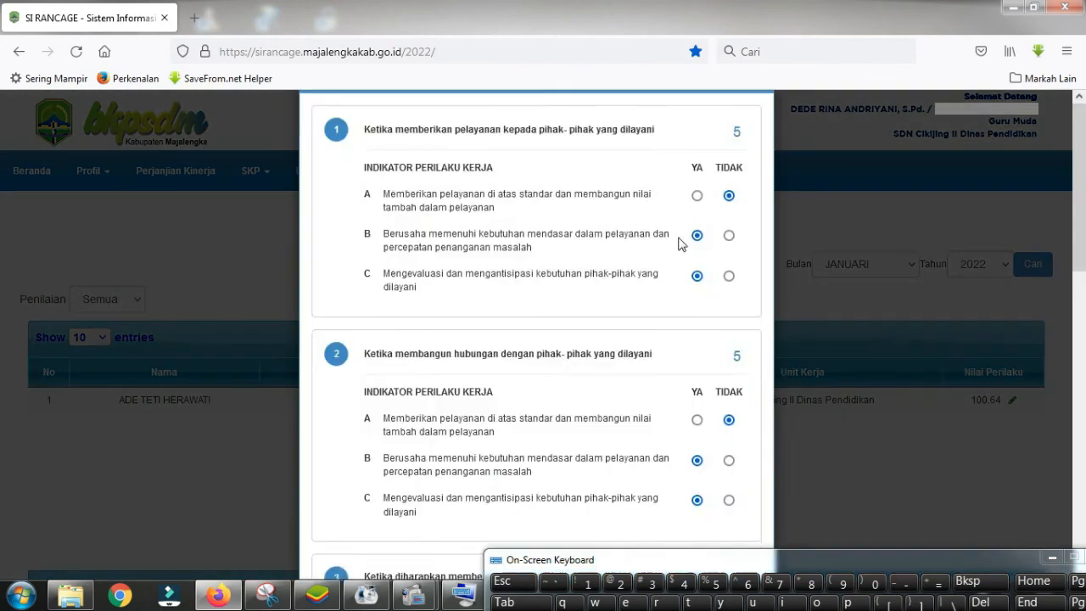
scroll(681, 243, "down", 10)
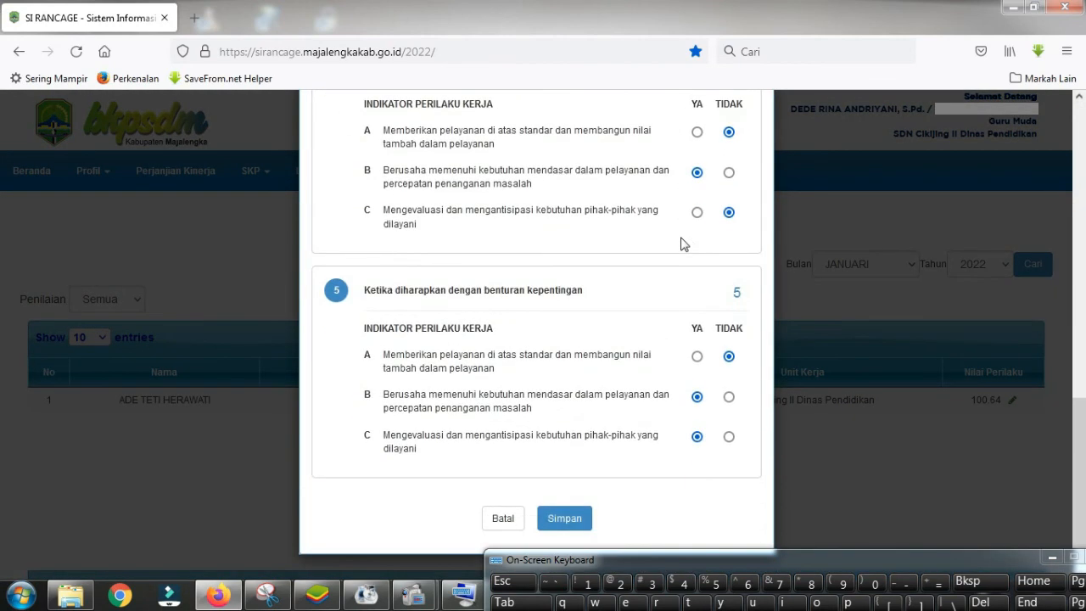
scroll(681, 243, "up", 10)
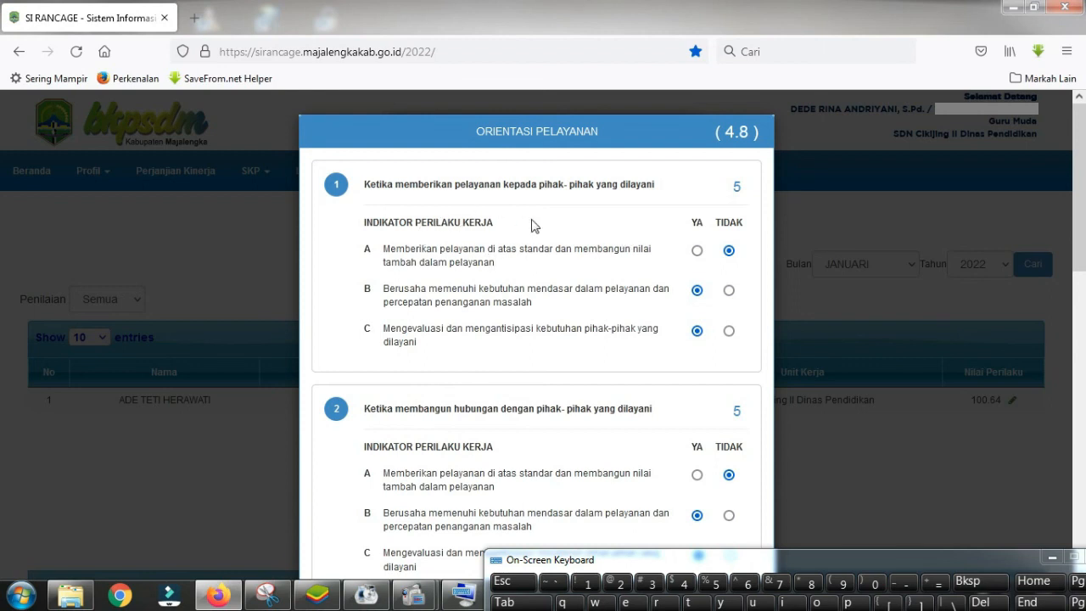
left_click(799, 310)
left_click(778, 307)
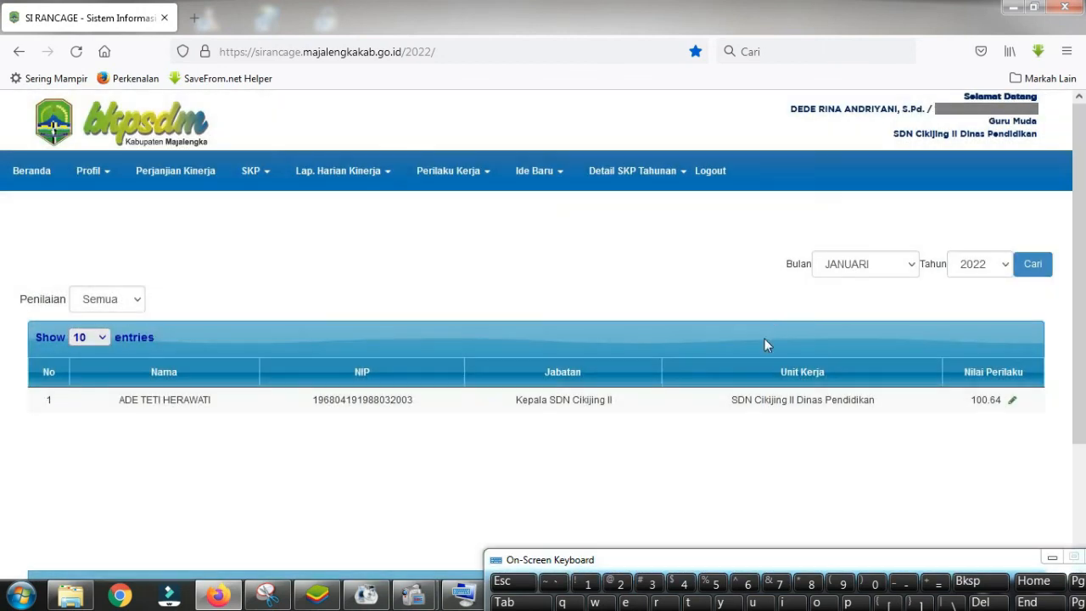
Open the Perilaku Teman Sejawat/Peer assessments for JANUARI 2022, view the listed colleague's aspect scores, and close them.
left_click(464, 174)
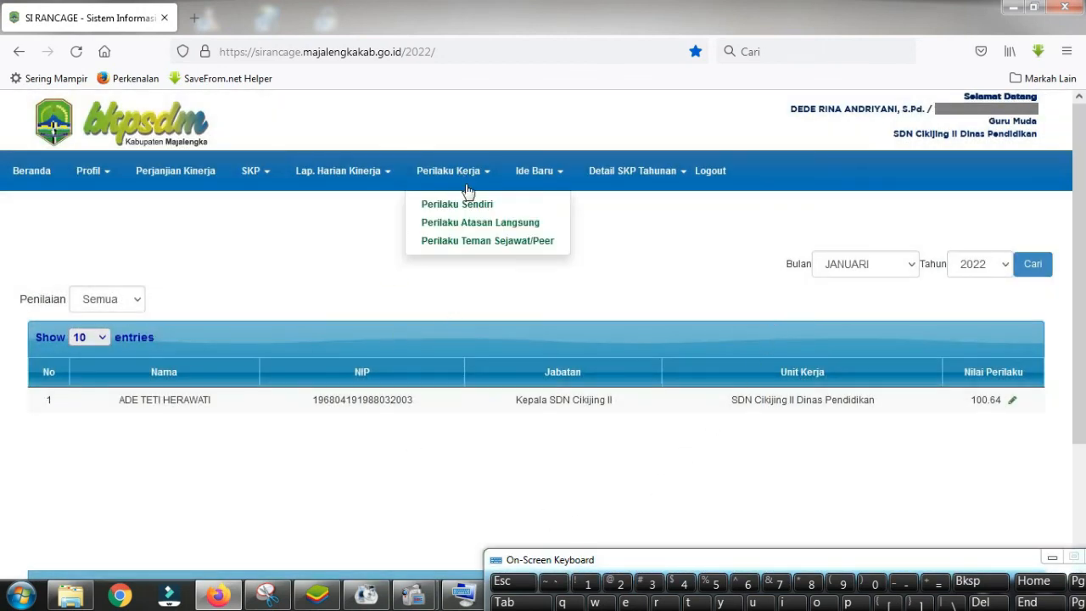
left_click(471, 244)
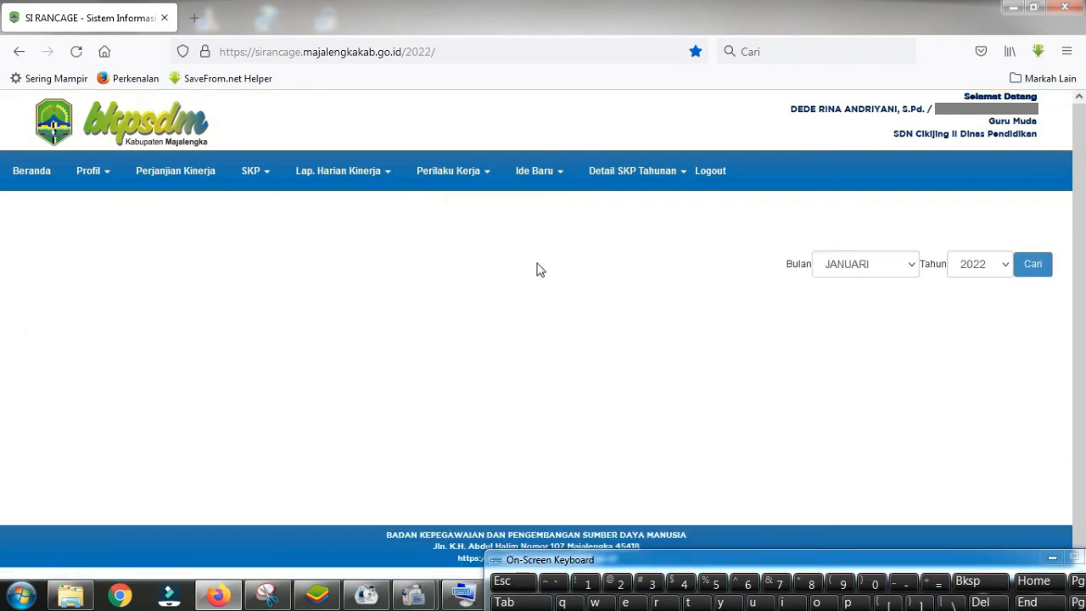
left_click(1030, 268)
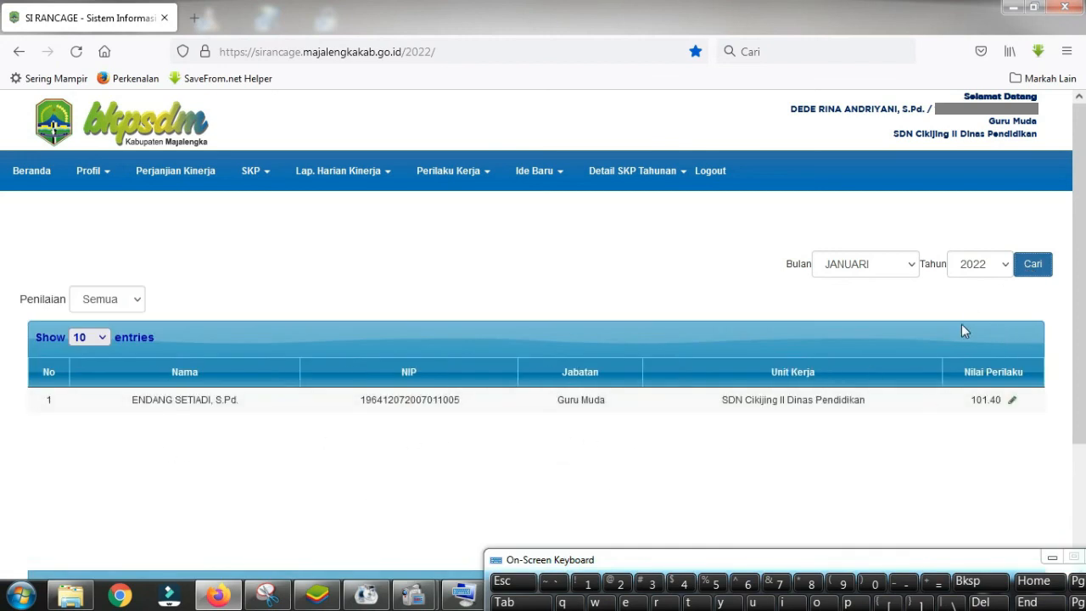
left_click(1010, 401)
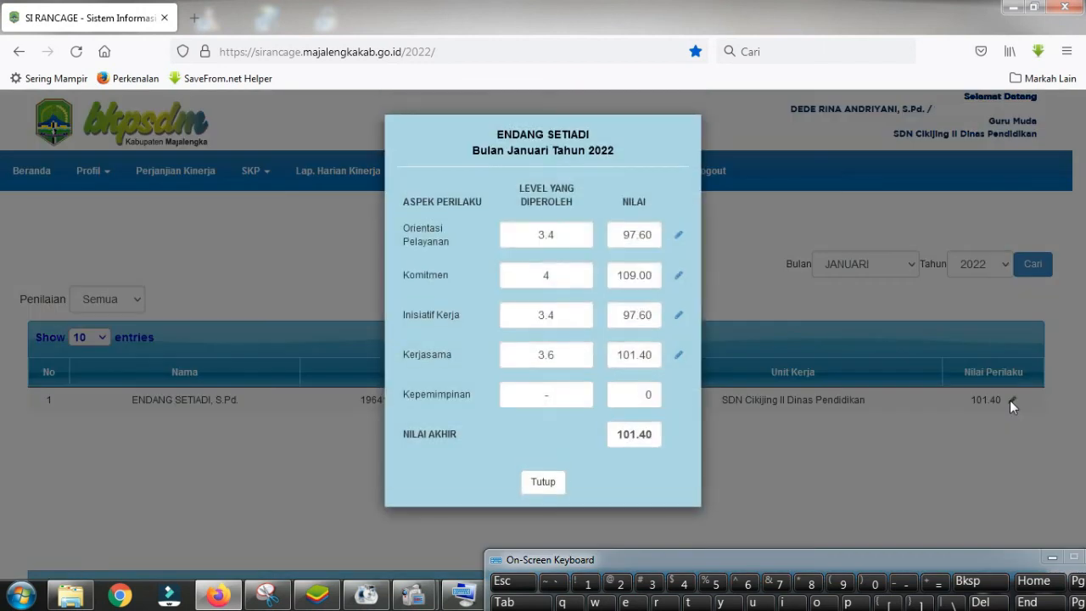
left_click(1007, 448)
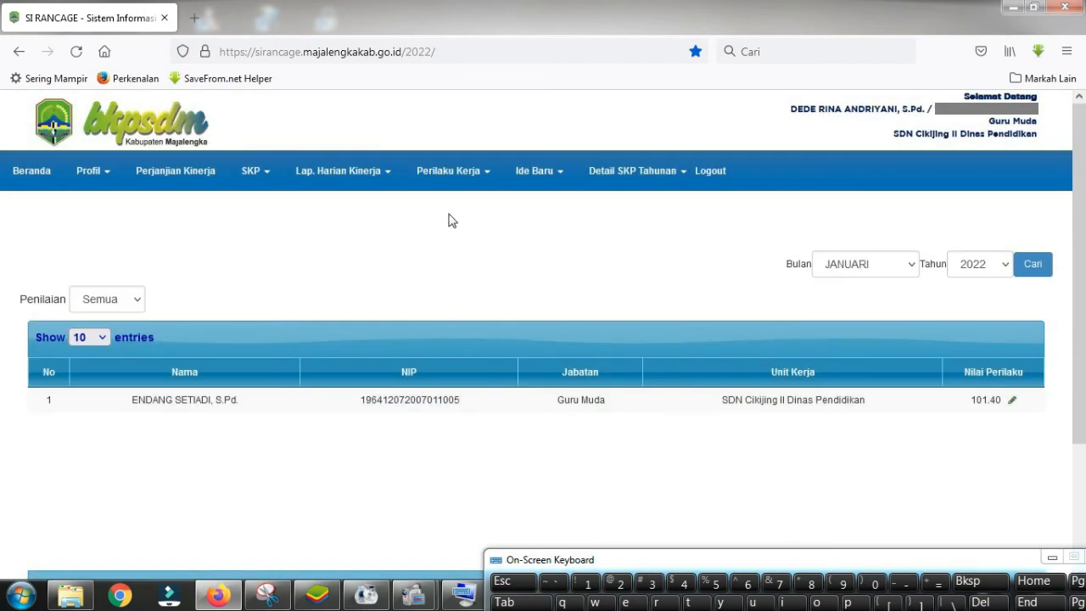